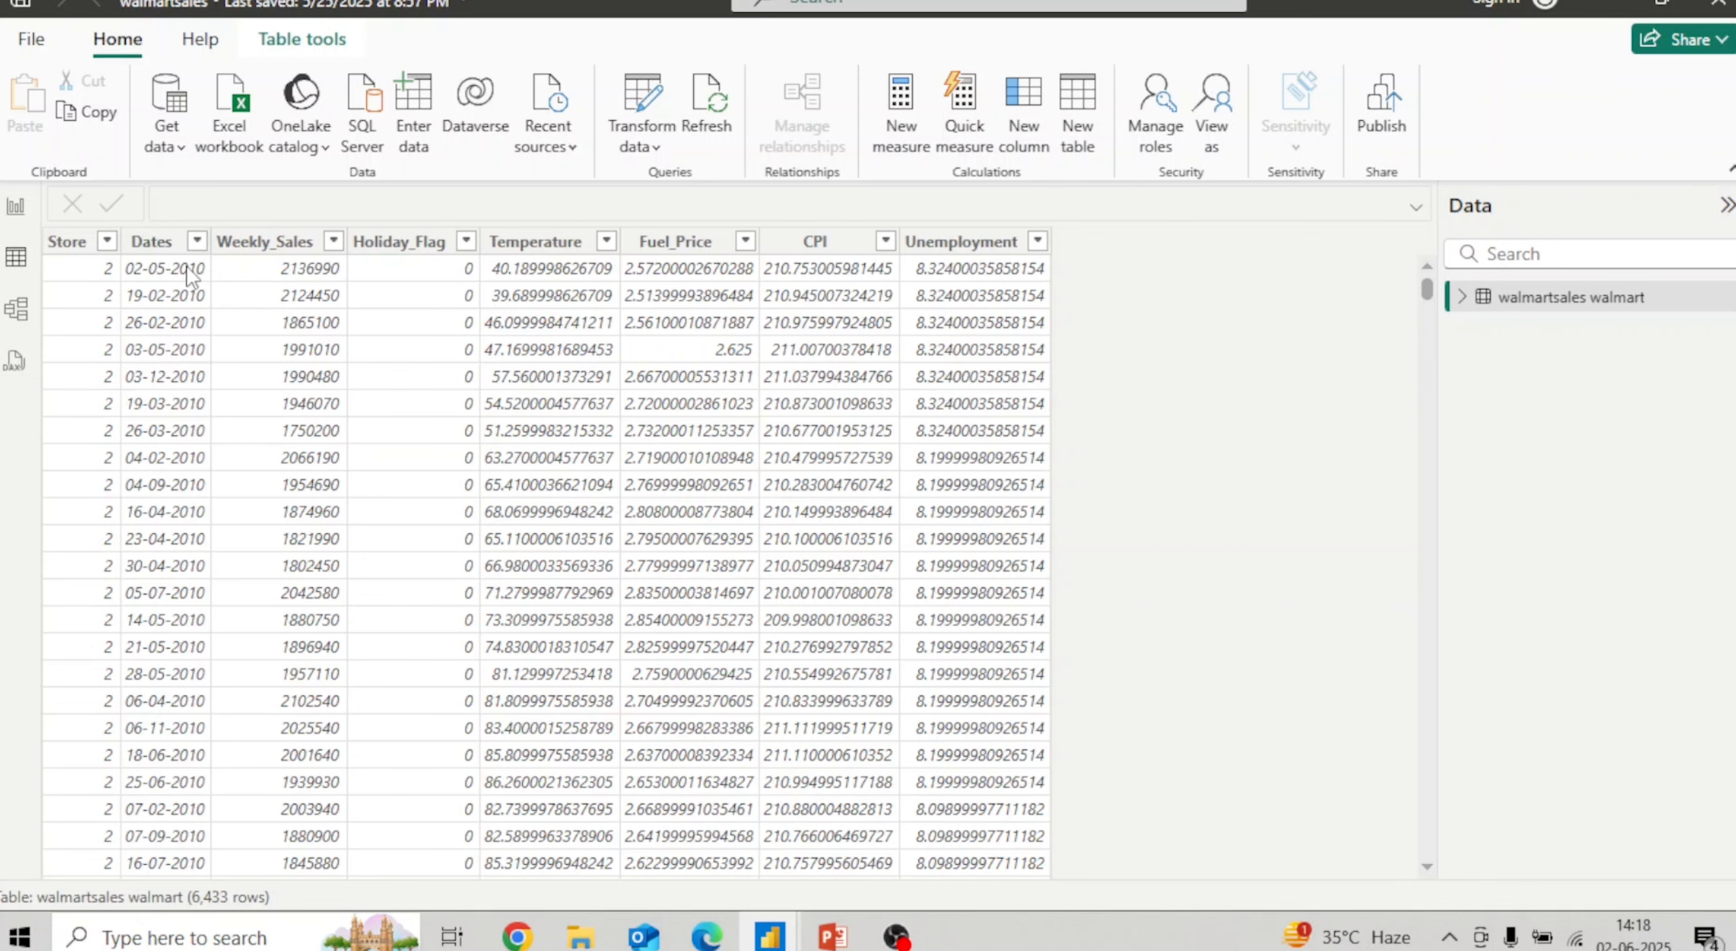
Step: Create a new calculated table in the data view and name it TableRollup
left_click(15, 210)
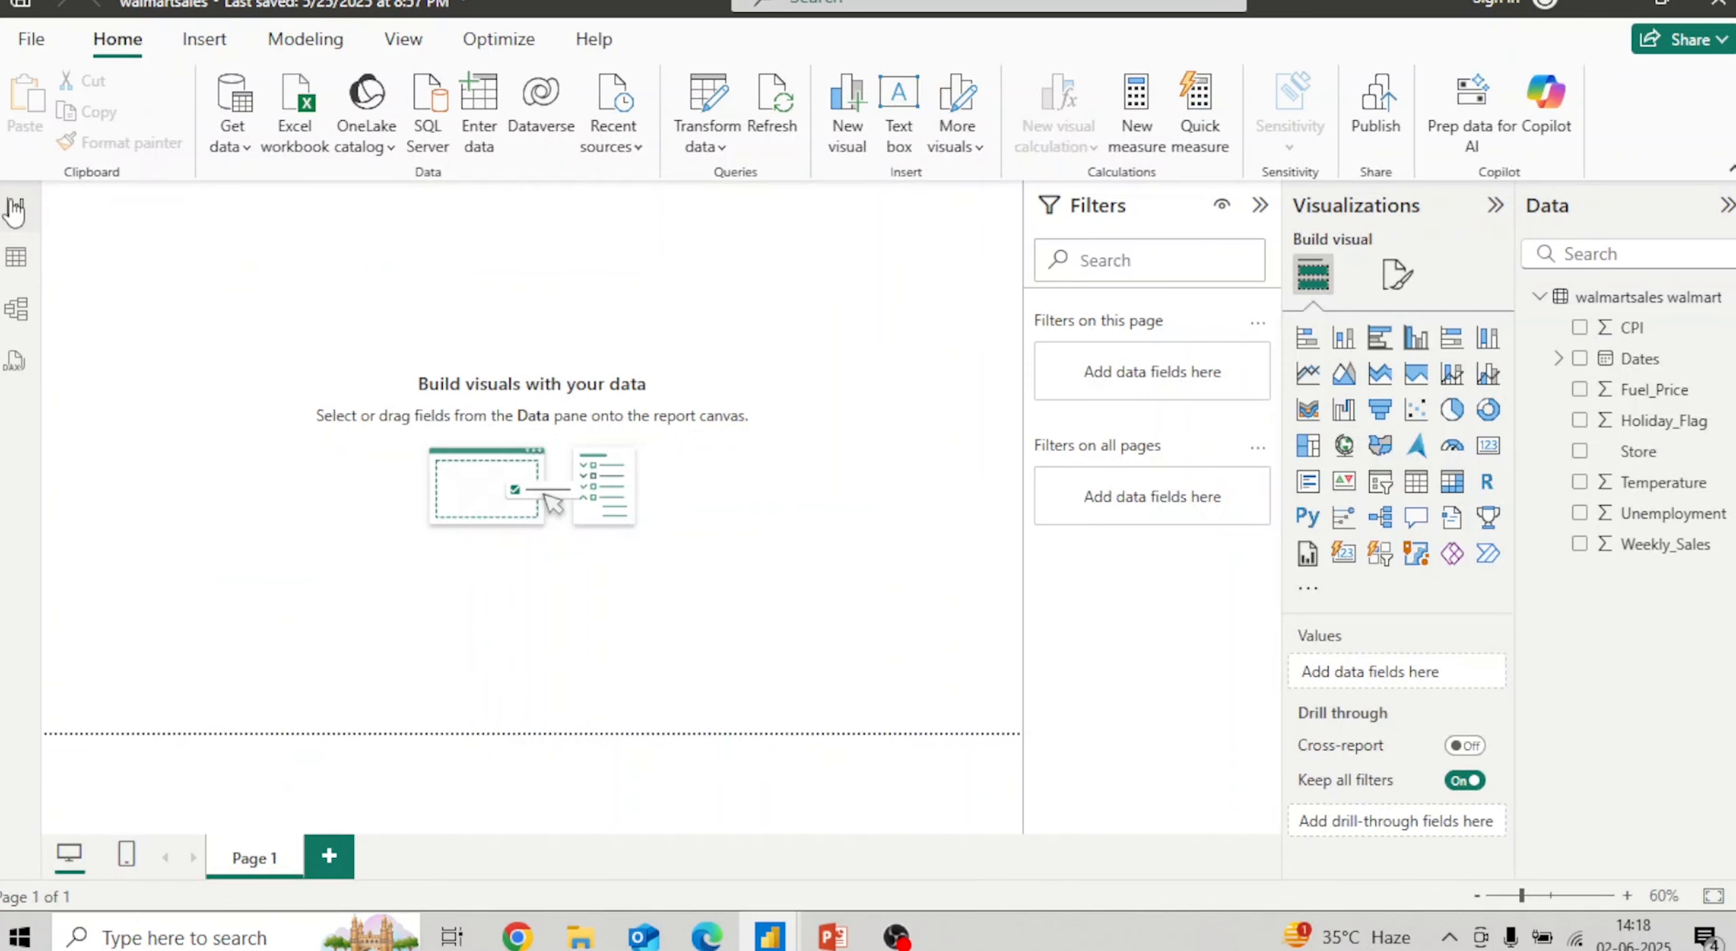
left_click(15, 257)
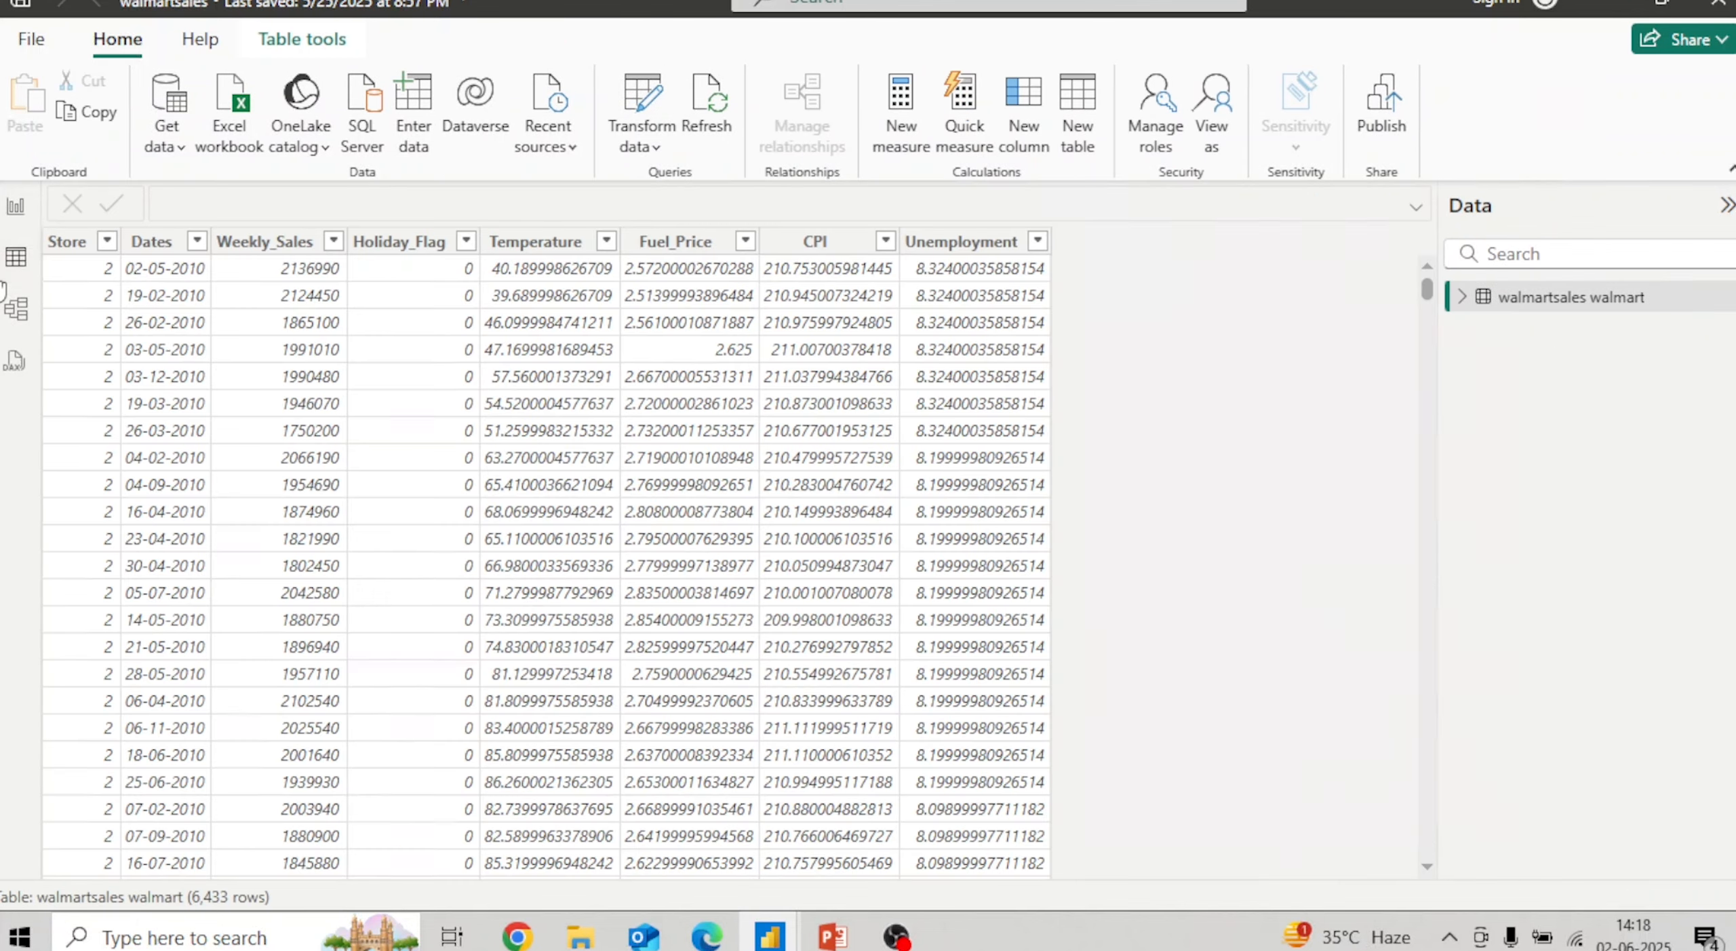
left_click(1057, 121)
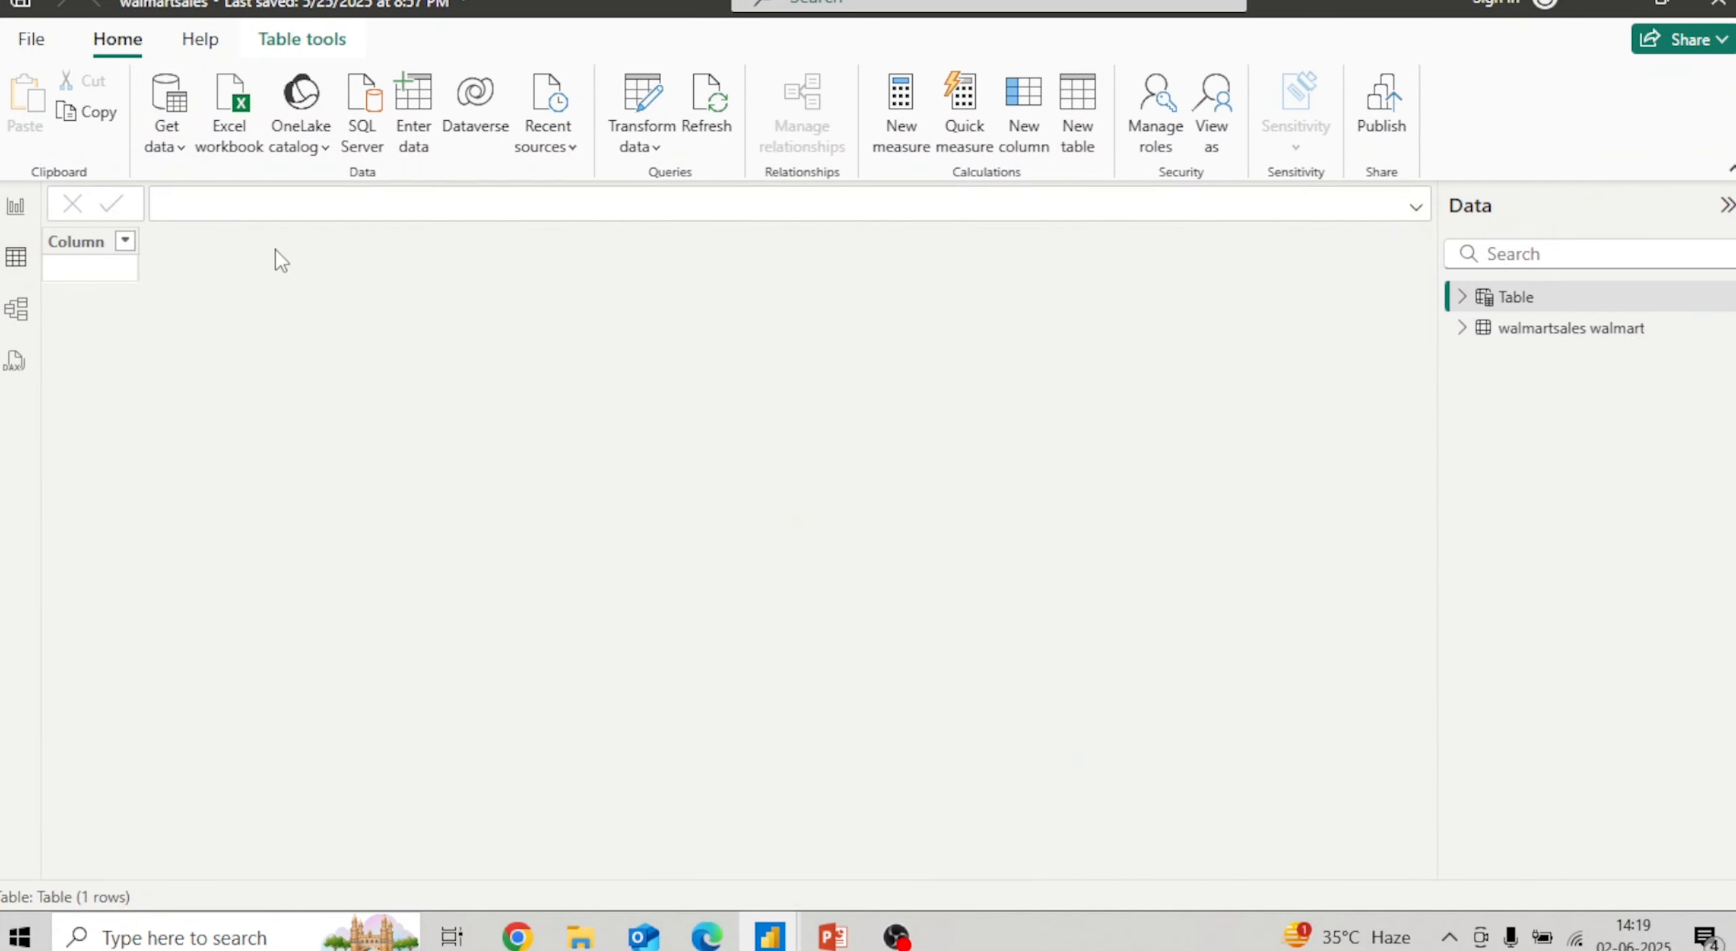
left_click(294, 196)
key("BackSpace")
key("Left")
key("Left")
key("shift+Home")
key("Right")
type("Rollup")
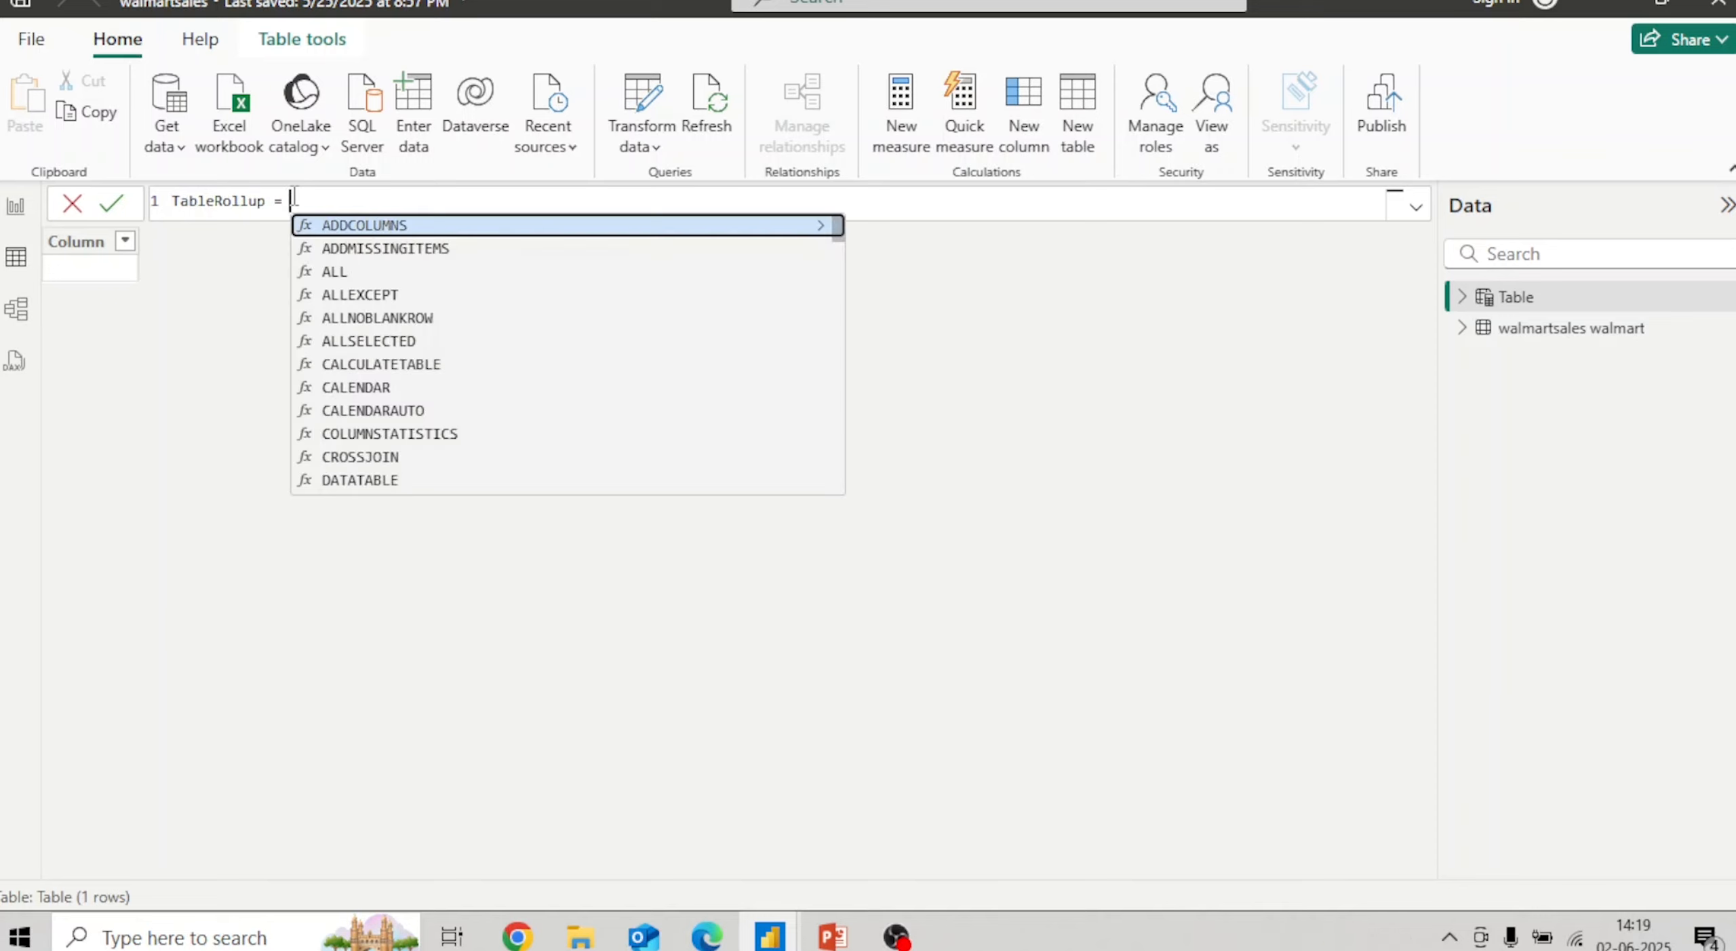
Step: Begin the table's formula with a SUMMARIZE function over the 'walmartsales walmart' table
type(" summ")
key("Tab")
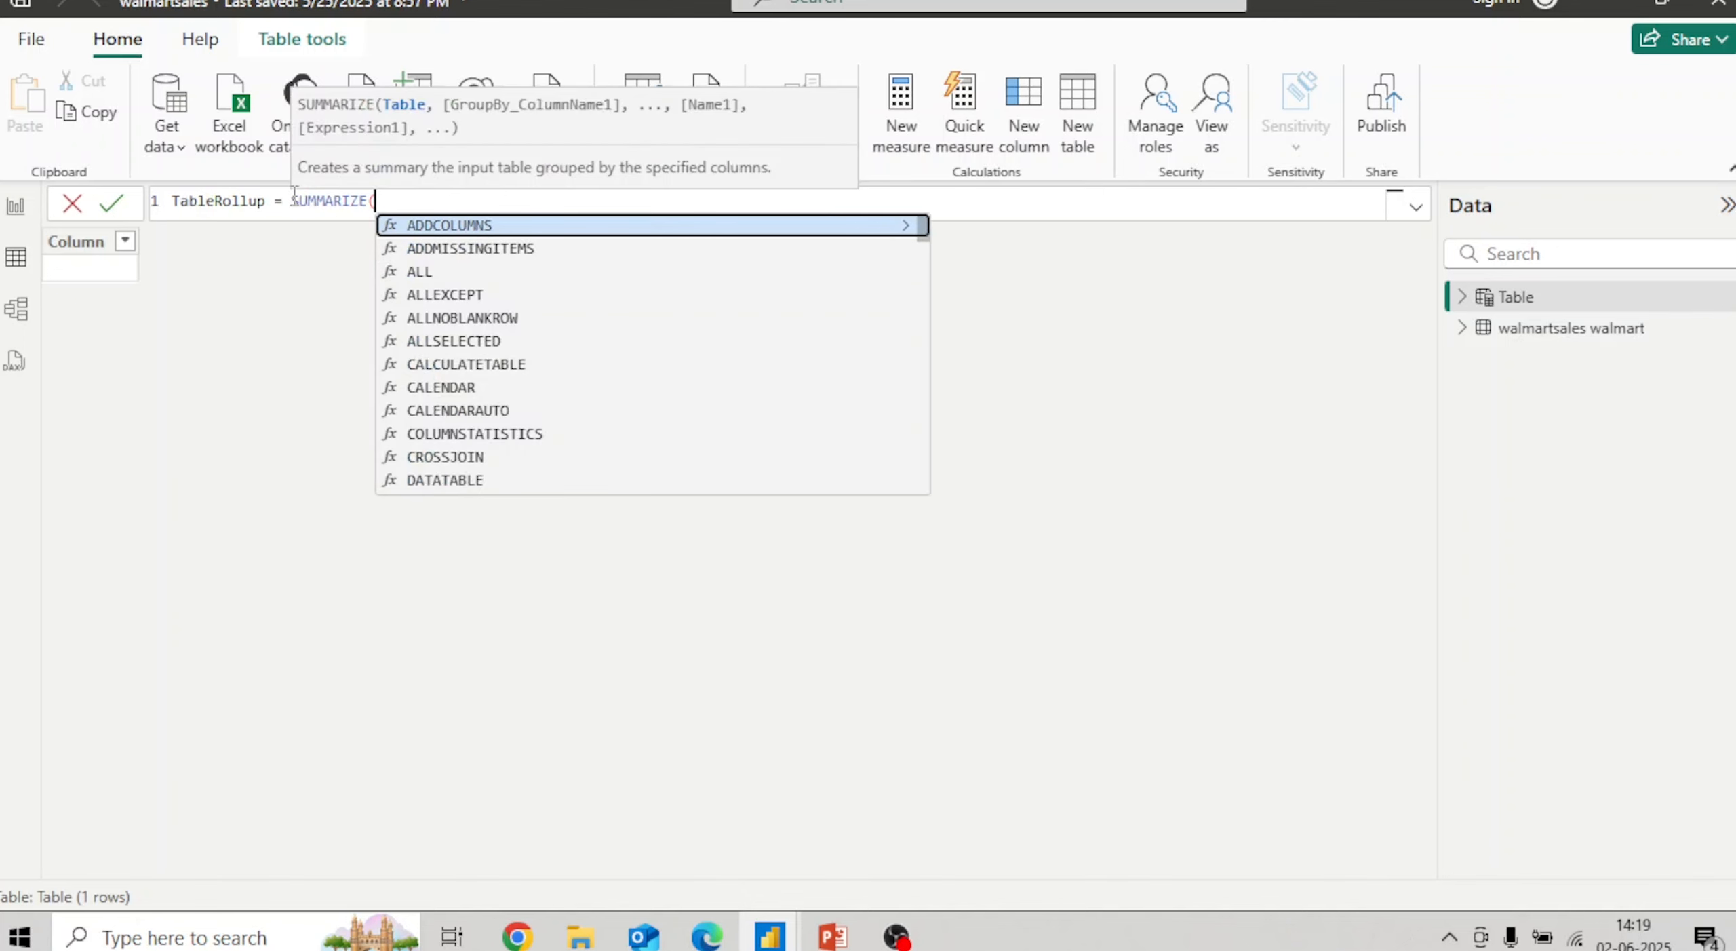
type("'wa")
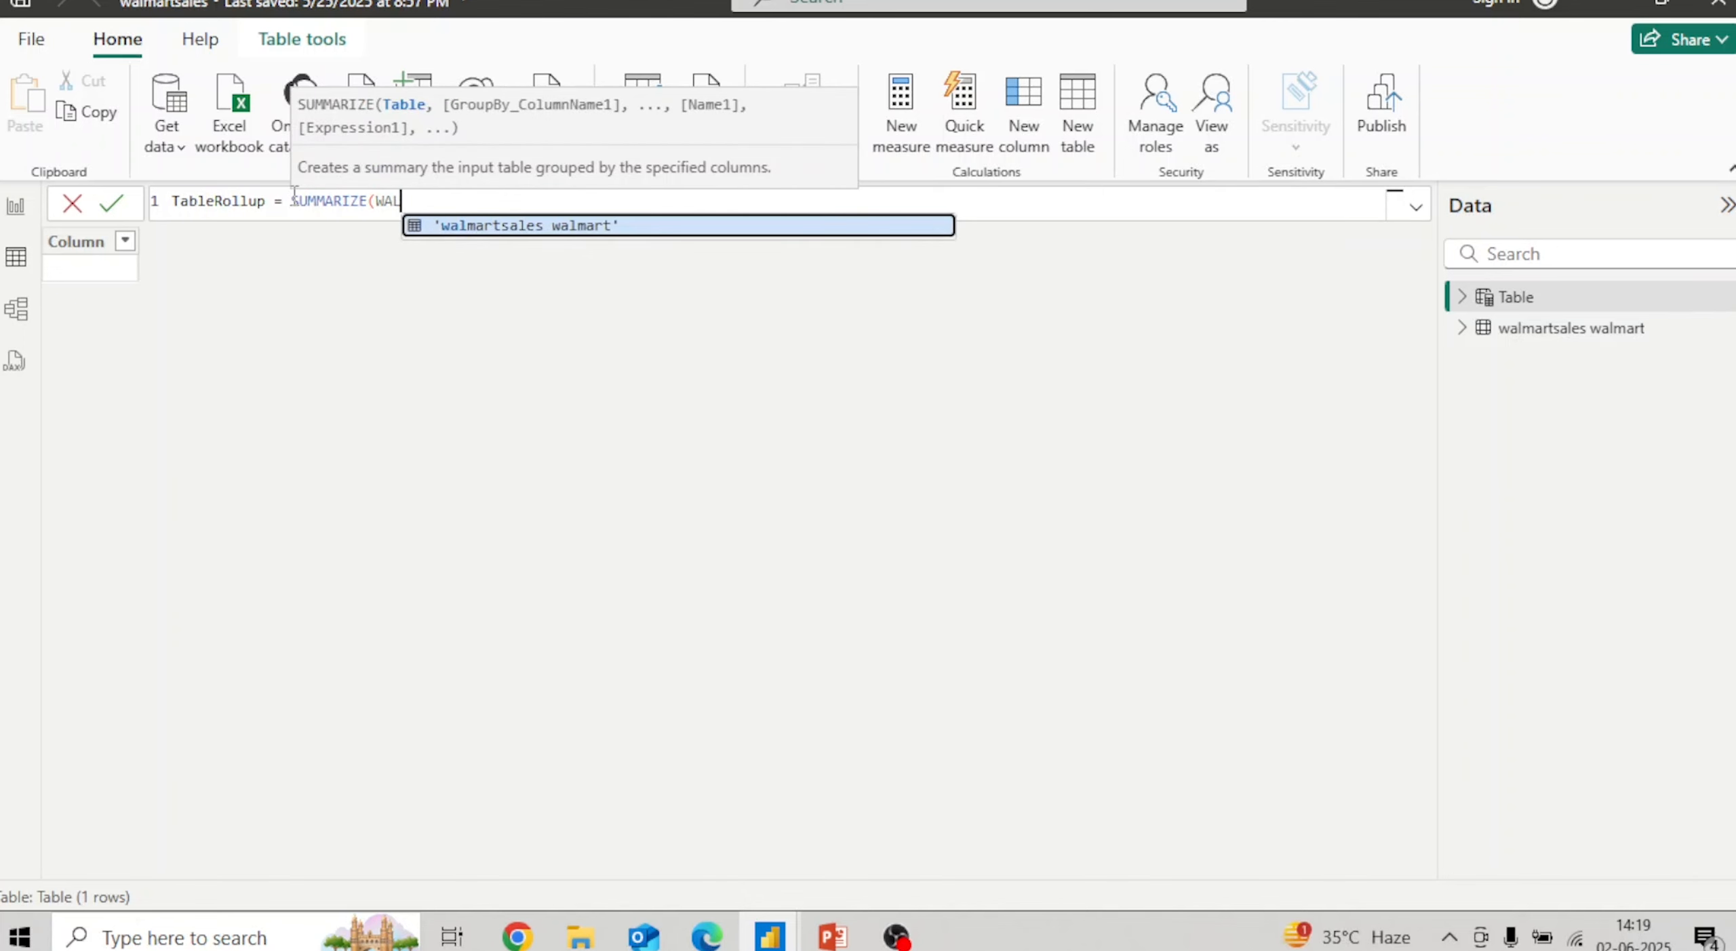
key("Tab")
type(",")
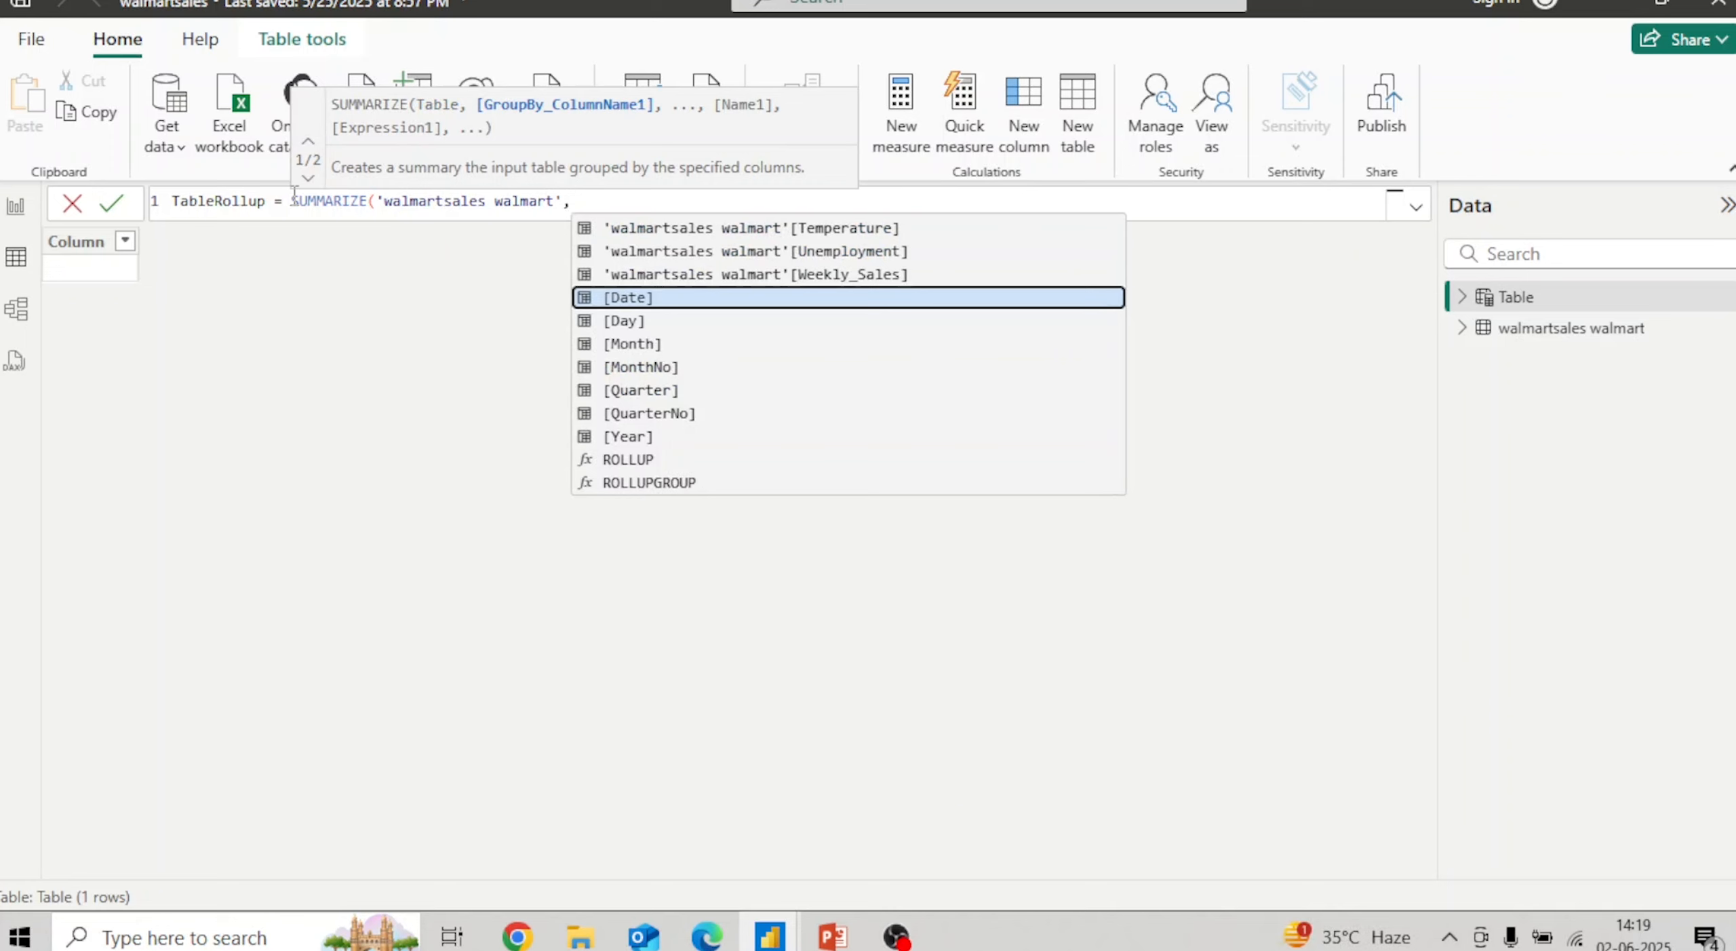
Step: Add 'walmartsales walmart'[Store] as the first group-by column of the SUMMARIZE formula
type("WA")
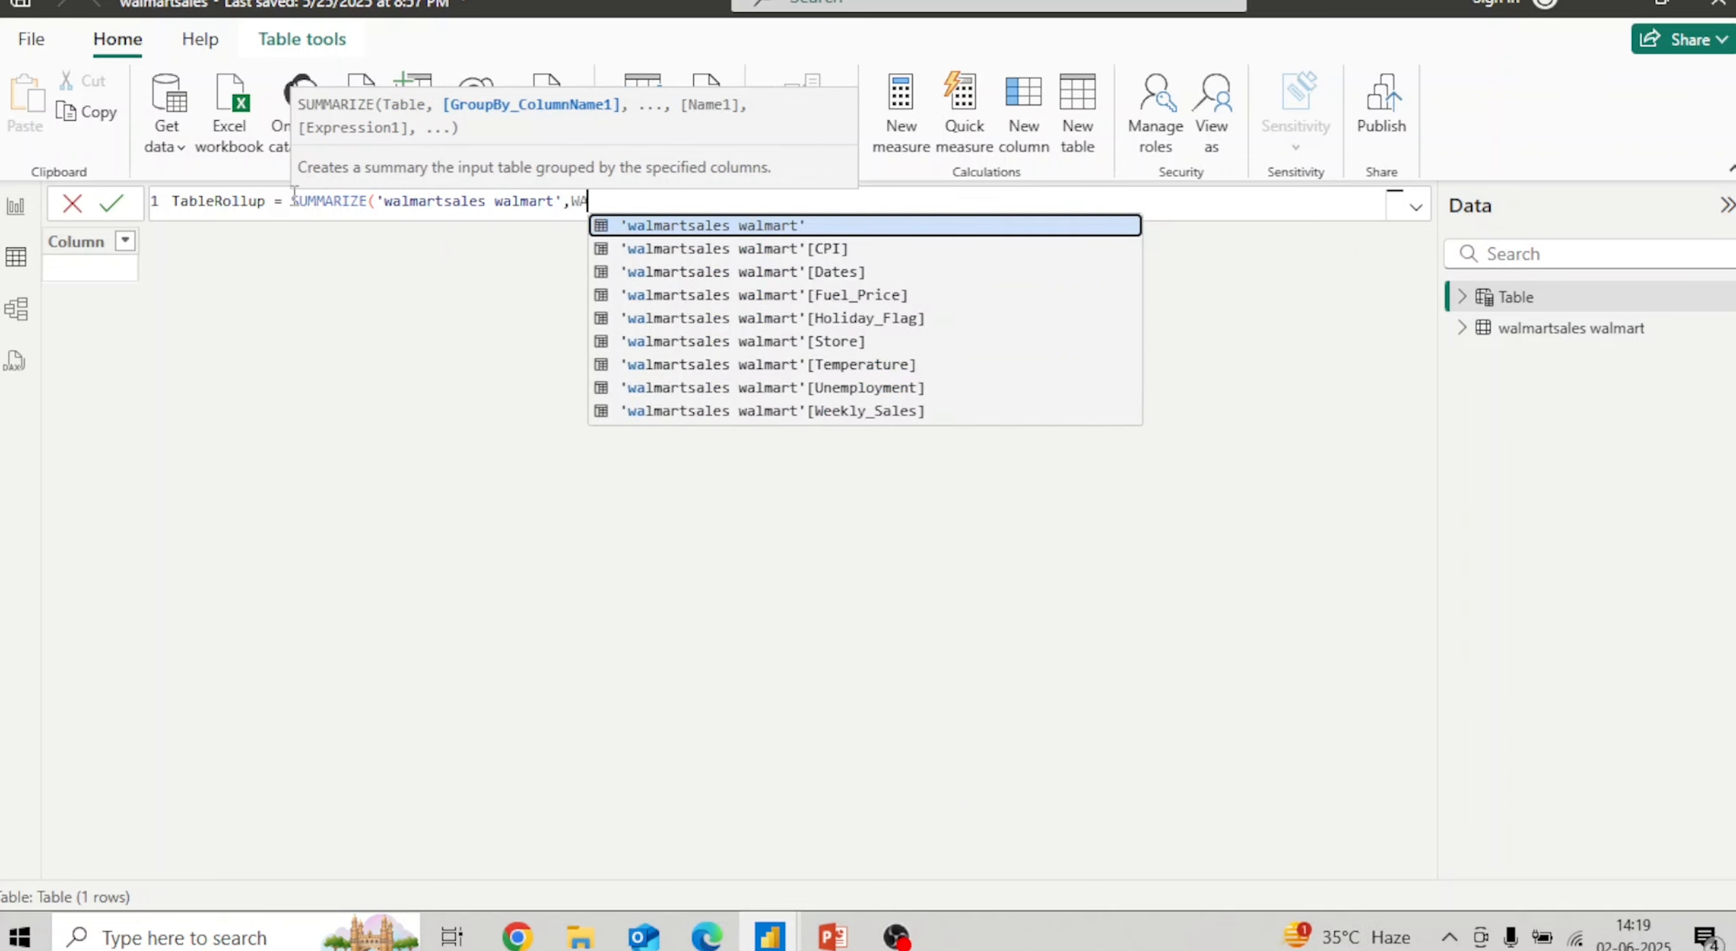
key("BackSpace")
key("BackSpace")
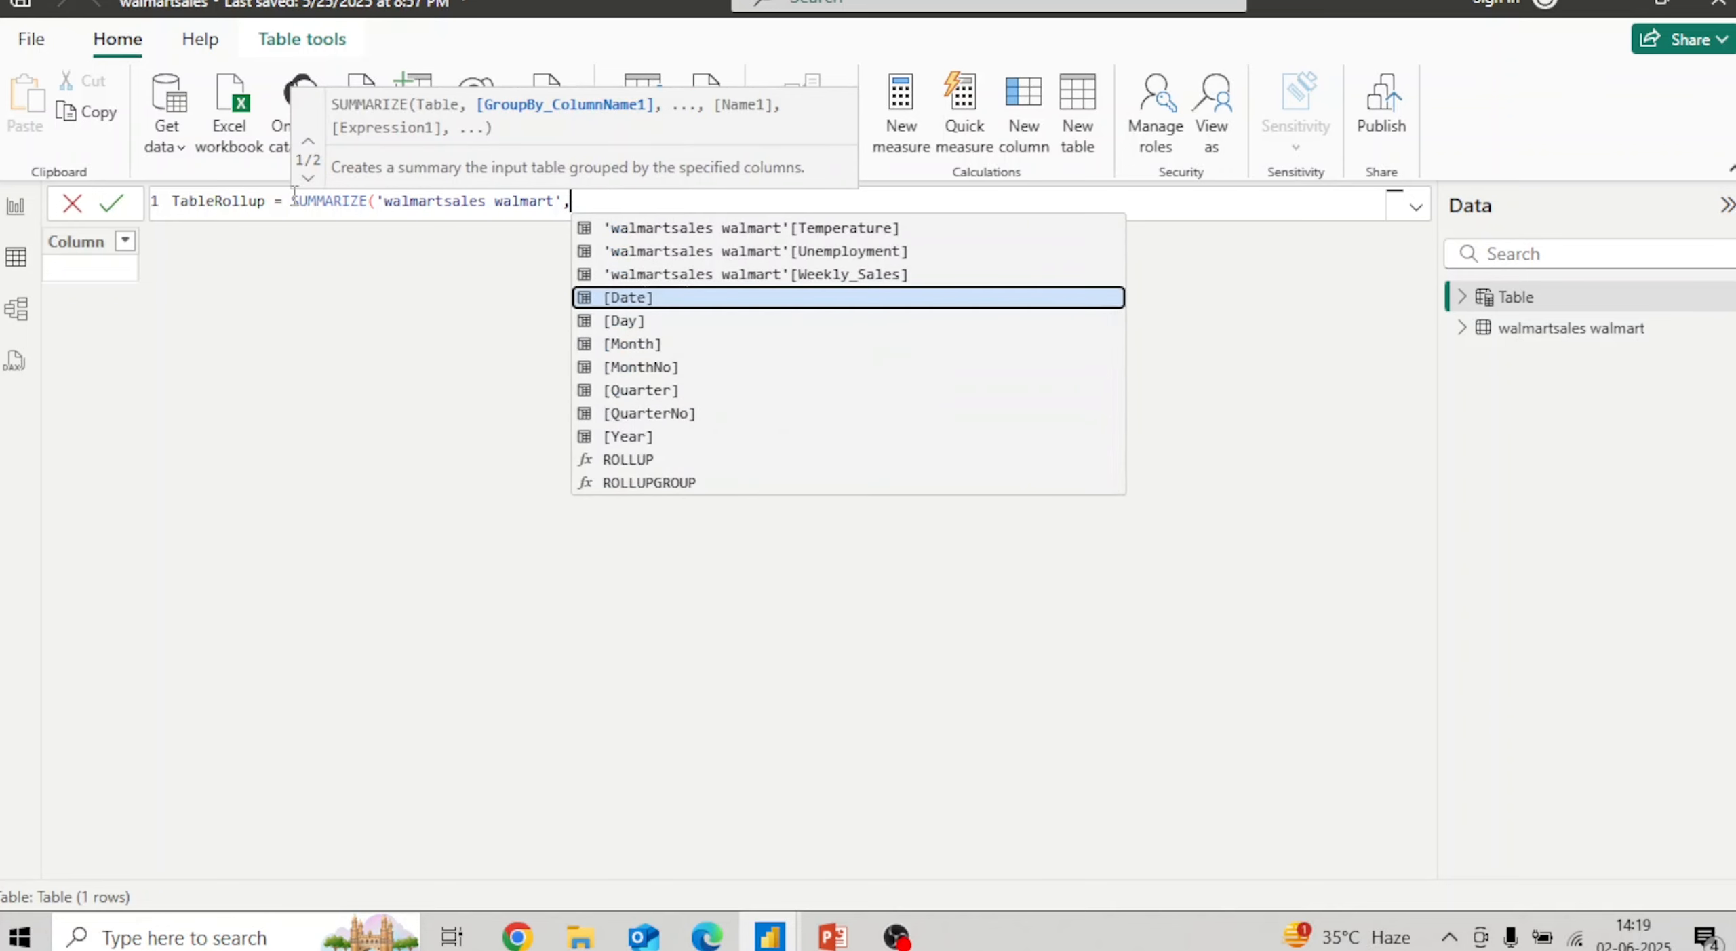
type("WAL")
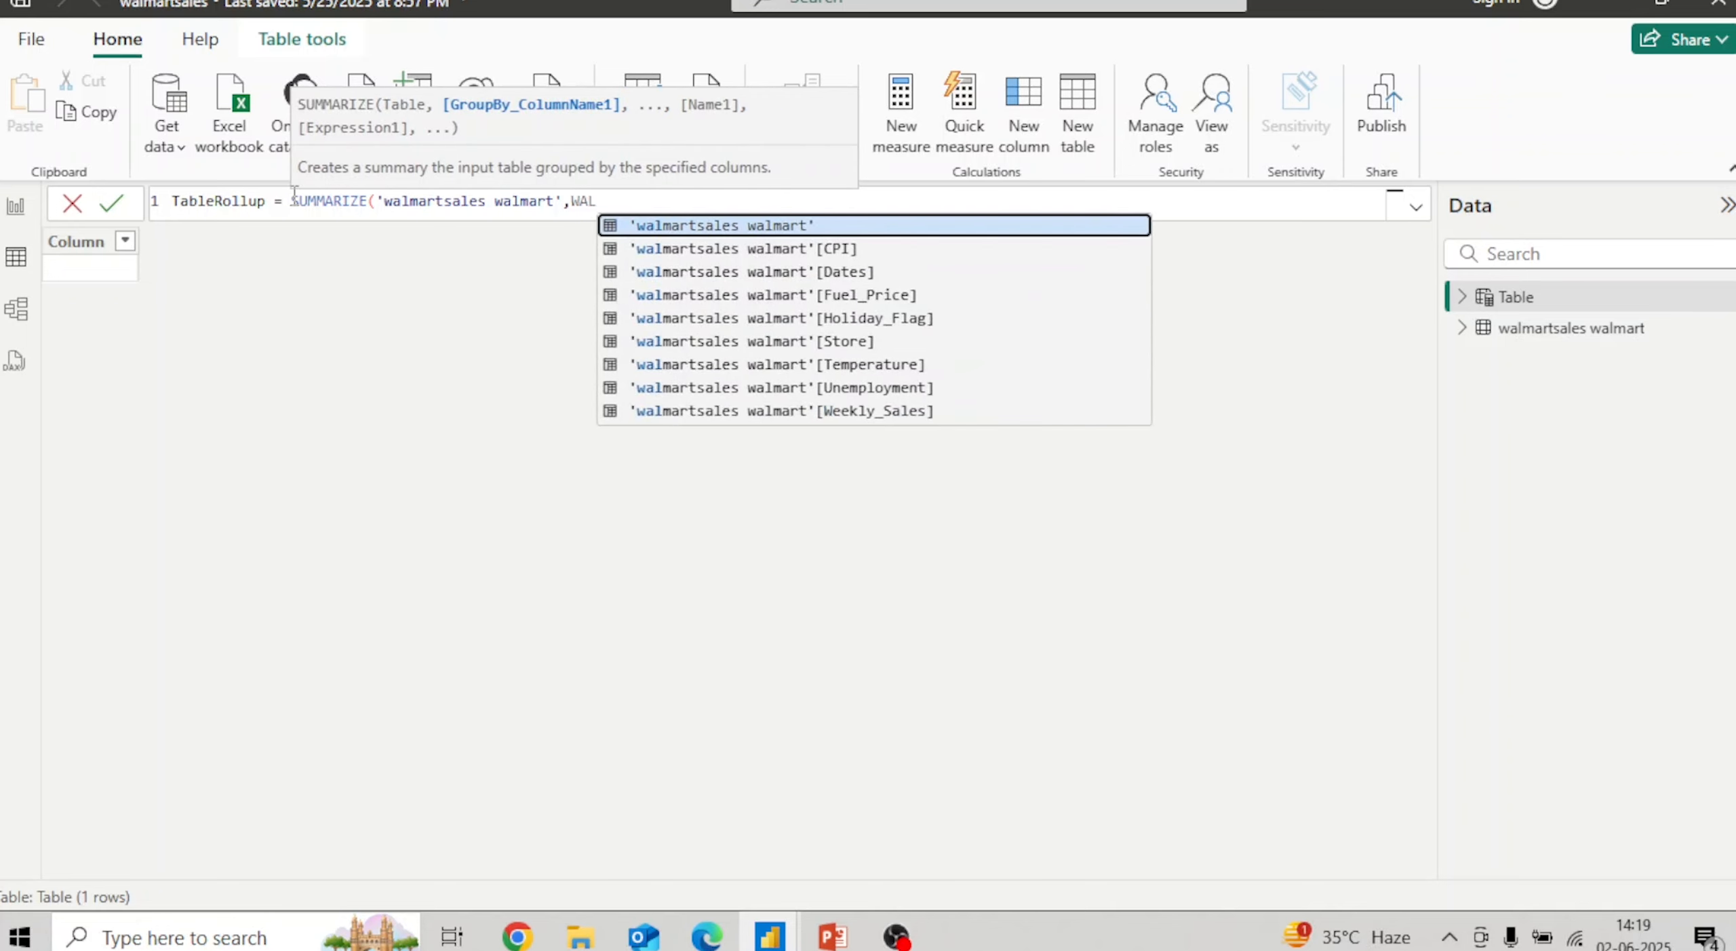
key("Down")
key("Down")
key("Down")
key("Down")
key("Down")
key("Tab")
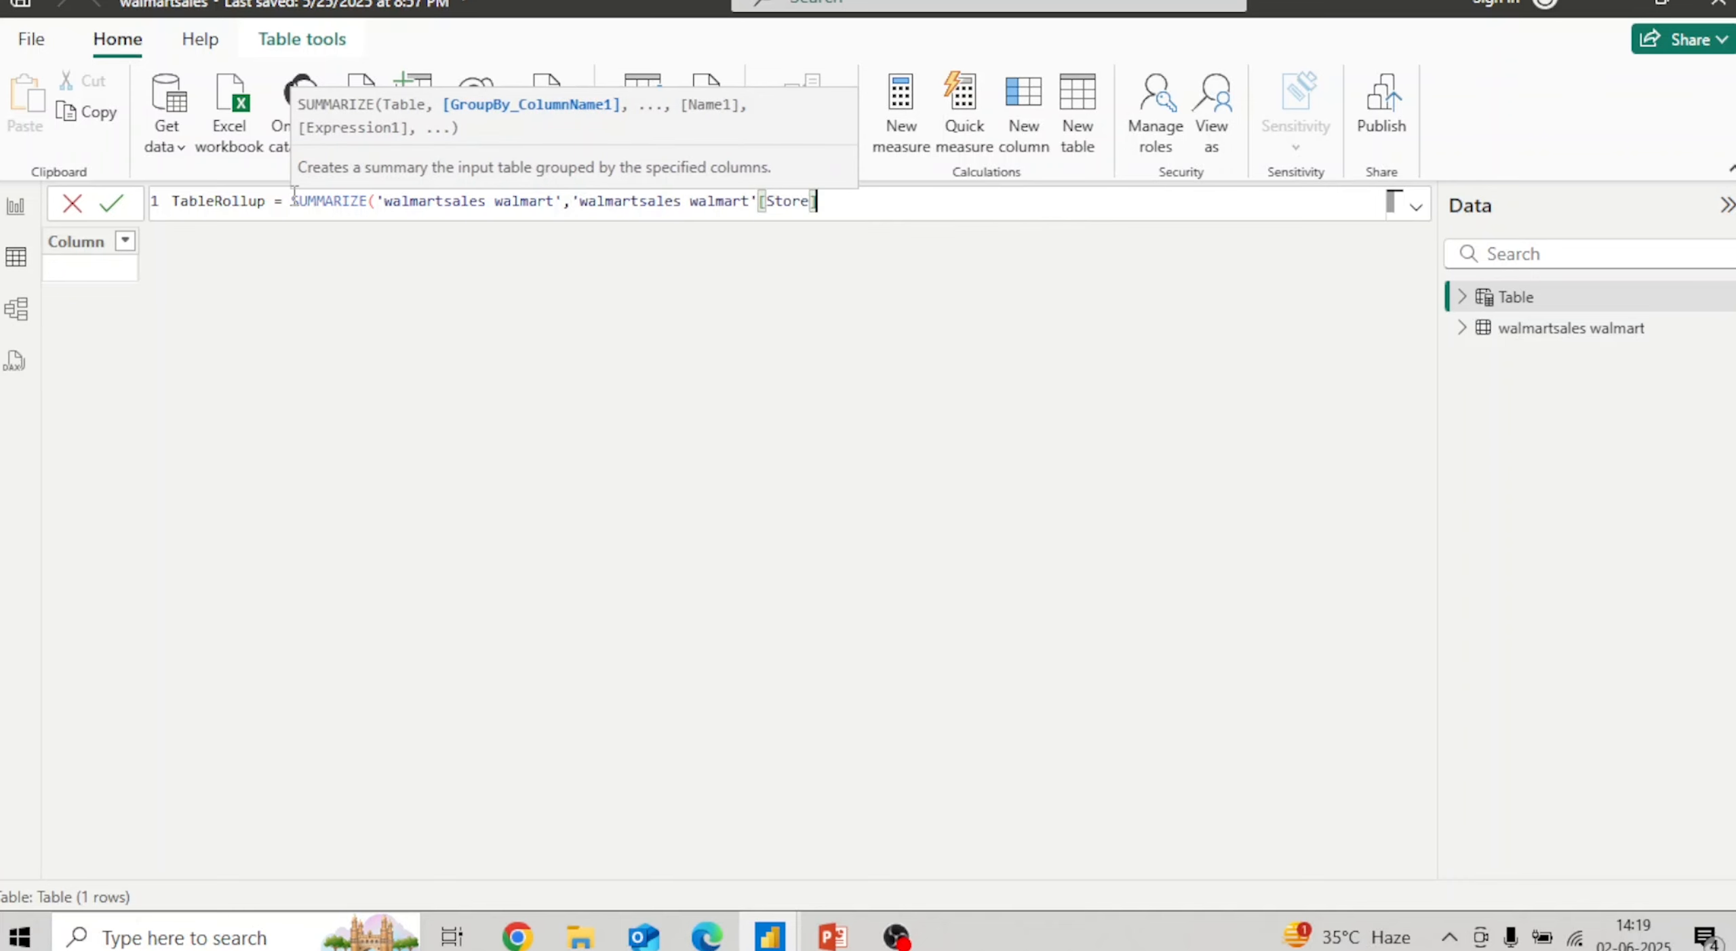
Step: Add the Year of 'walmartsales walmart'[Dates] as the second group-by column
type(",")
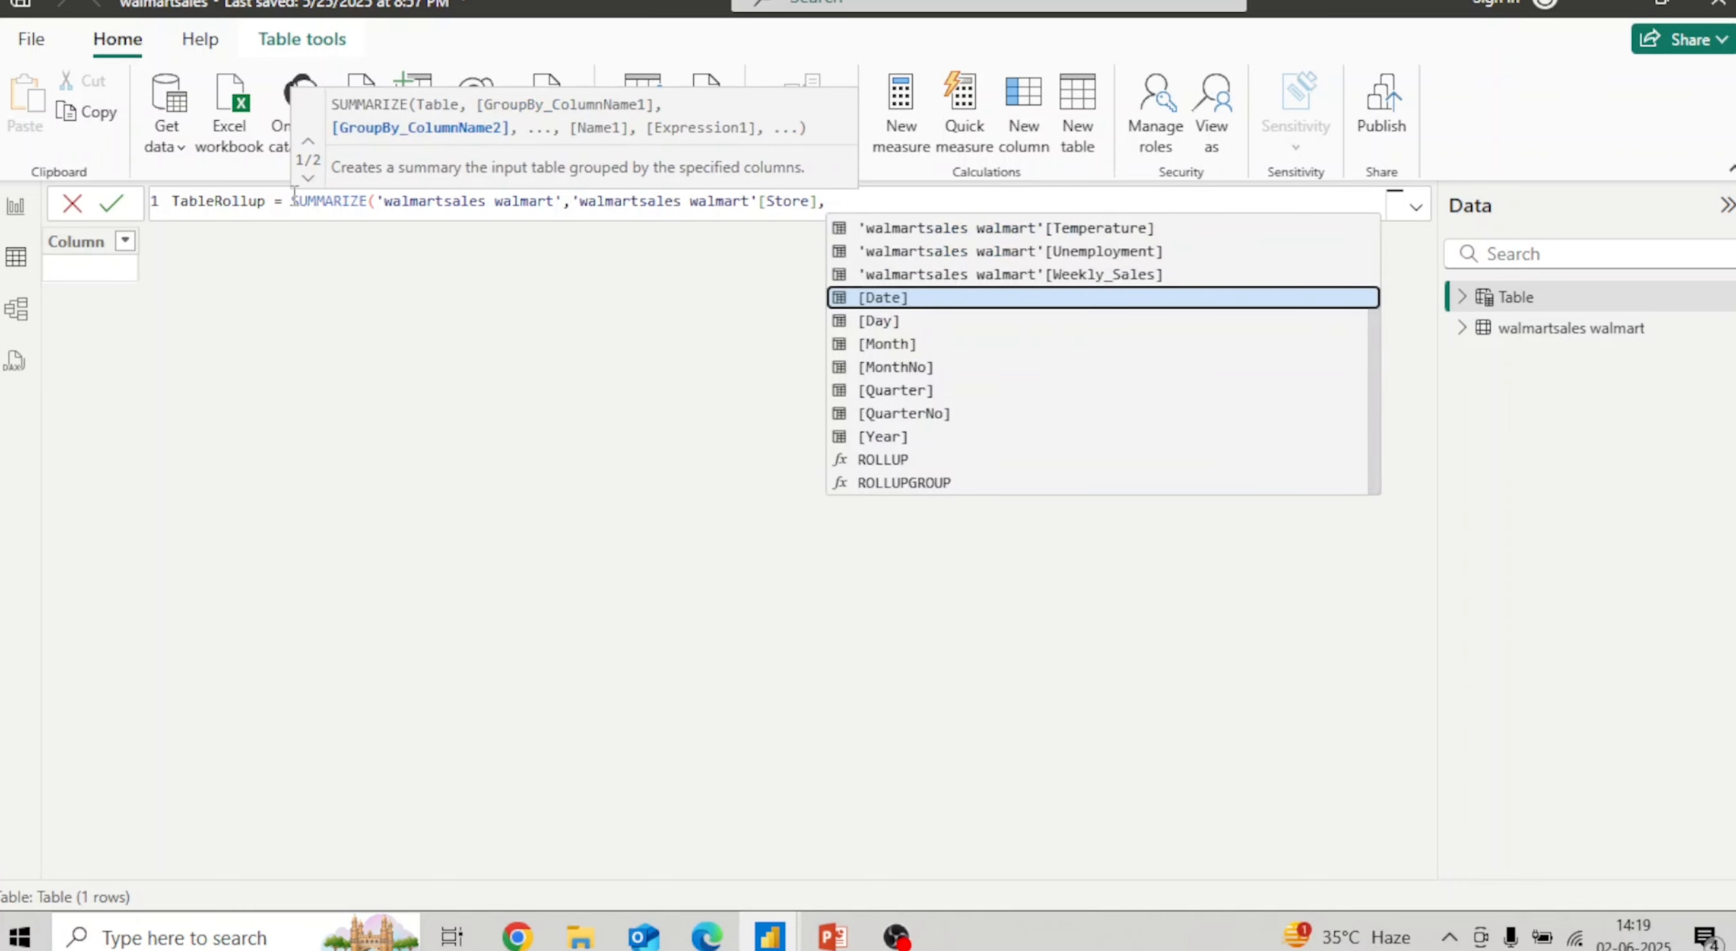
key("Up")
key("Up")
key("Up")
key("Up")
key("Up")
key("Up")
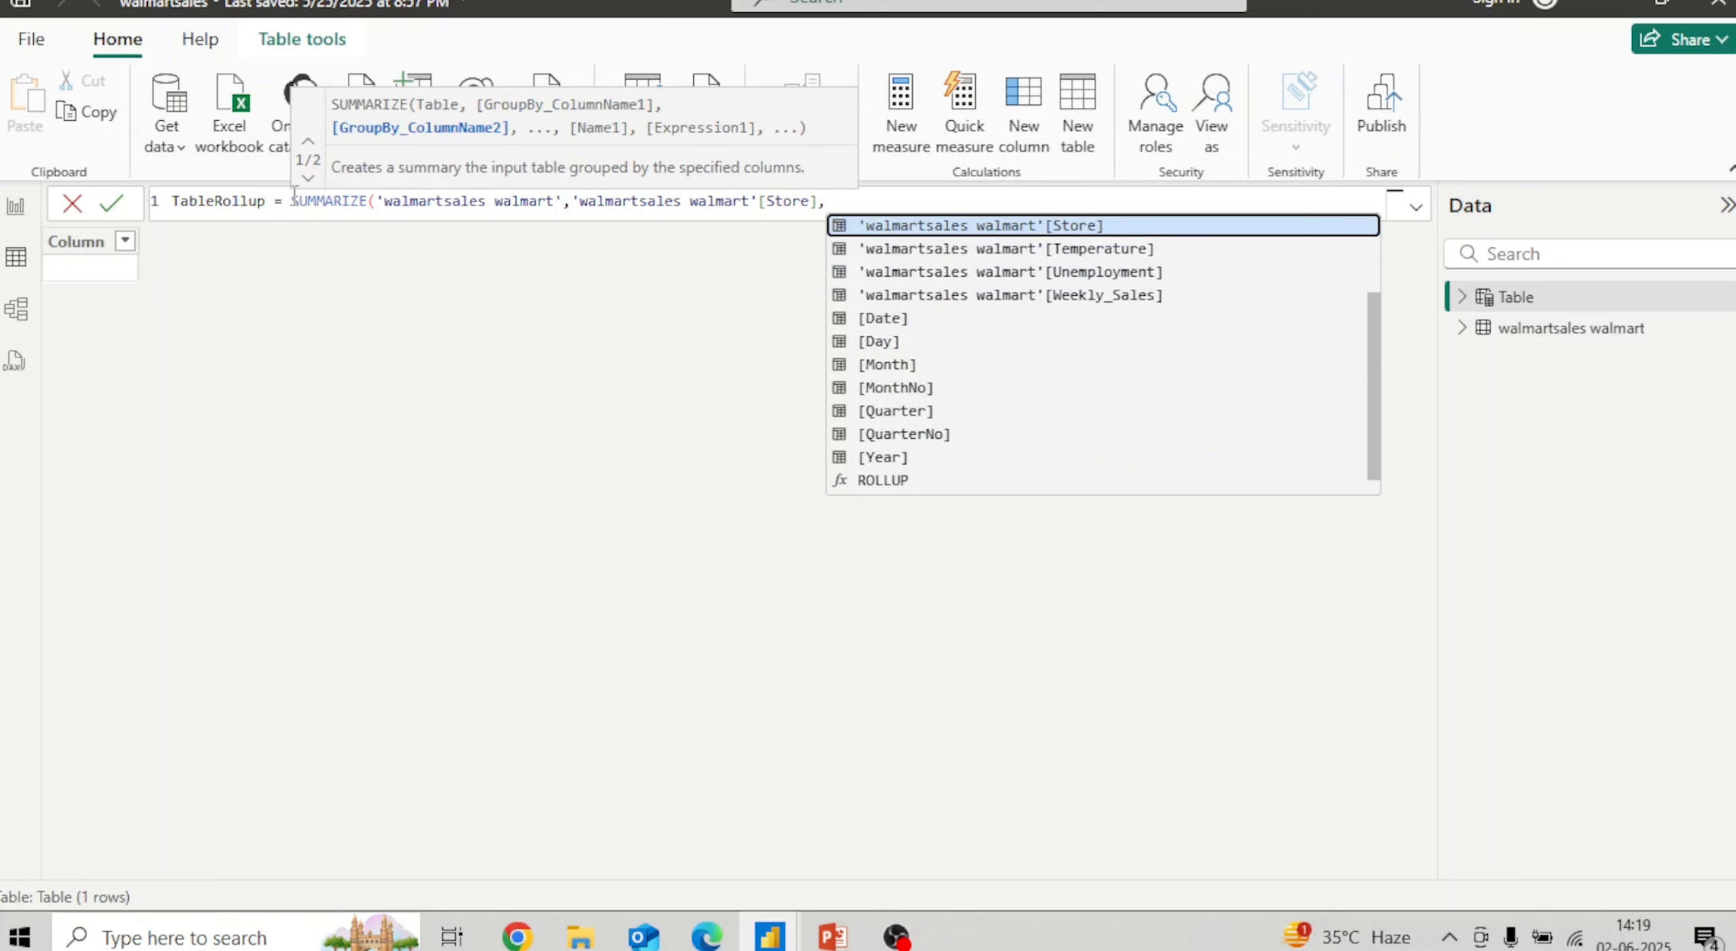
key("Up")
key("Up")
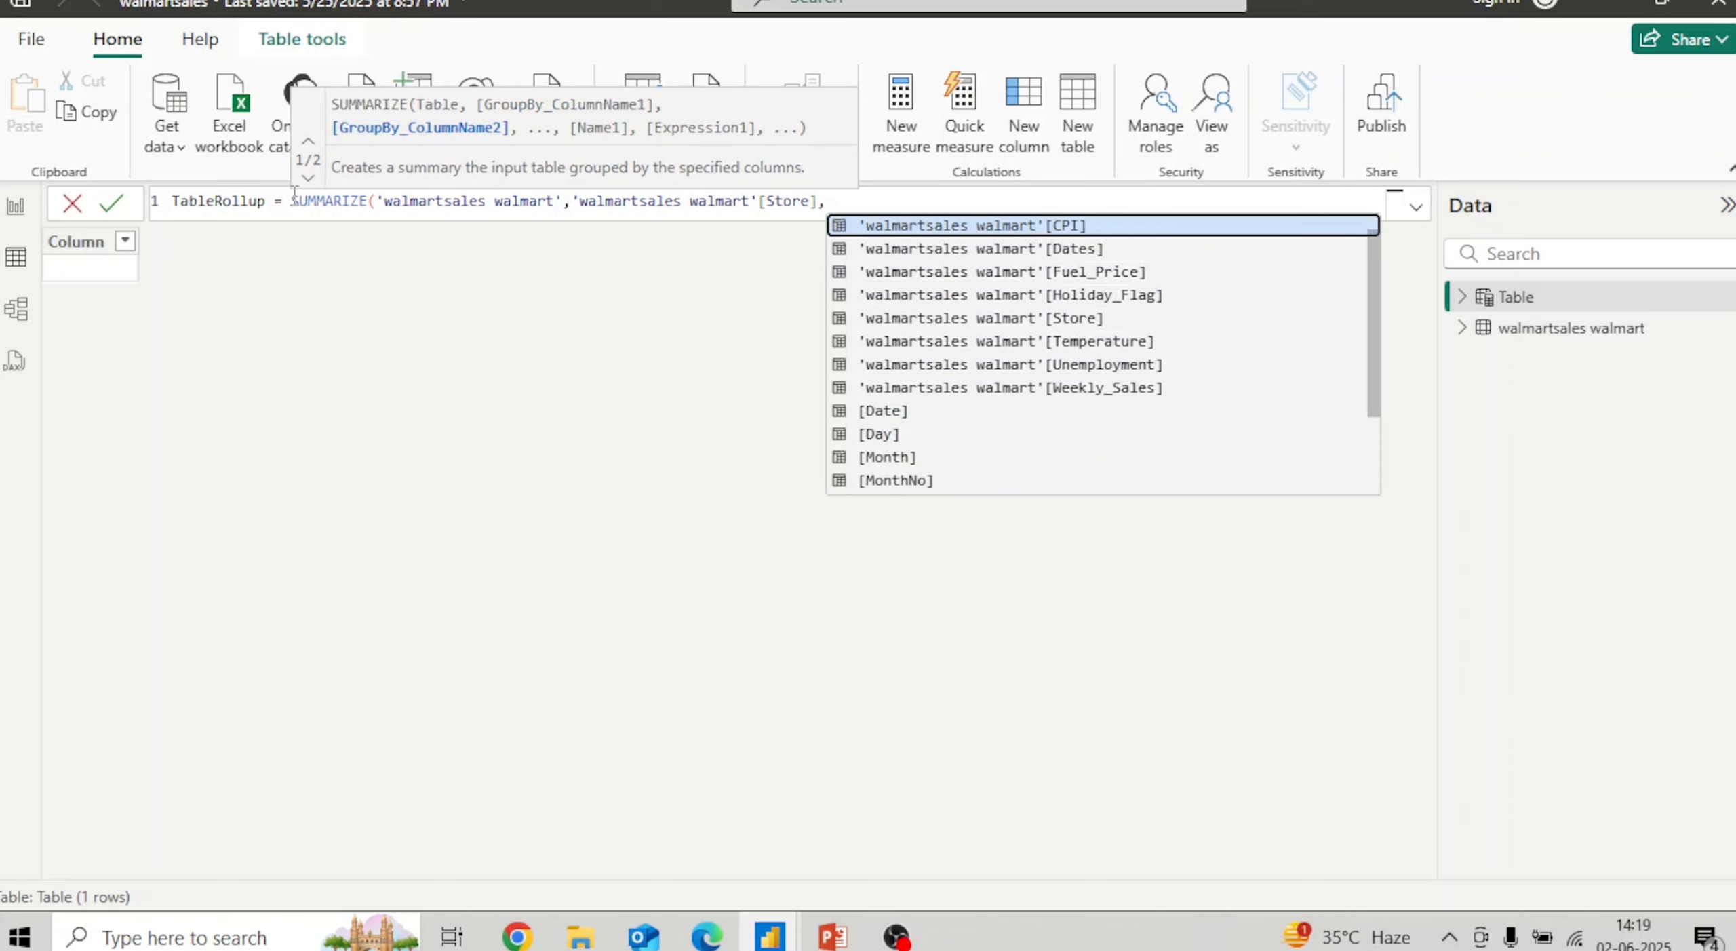
key("Down")
key("Tab")
key("Up")
key("Tab")
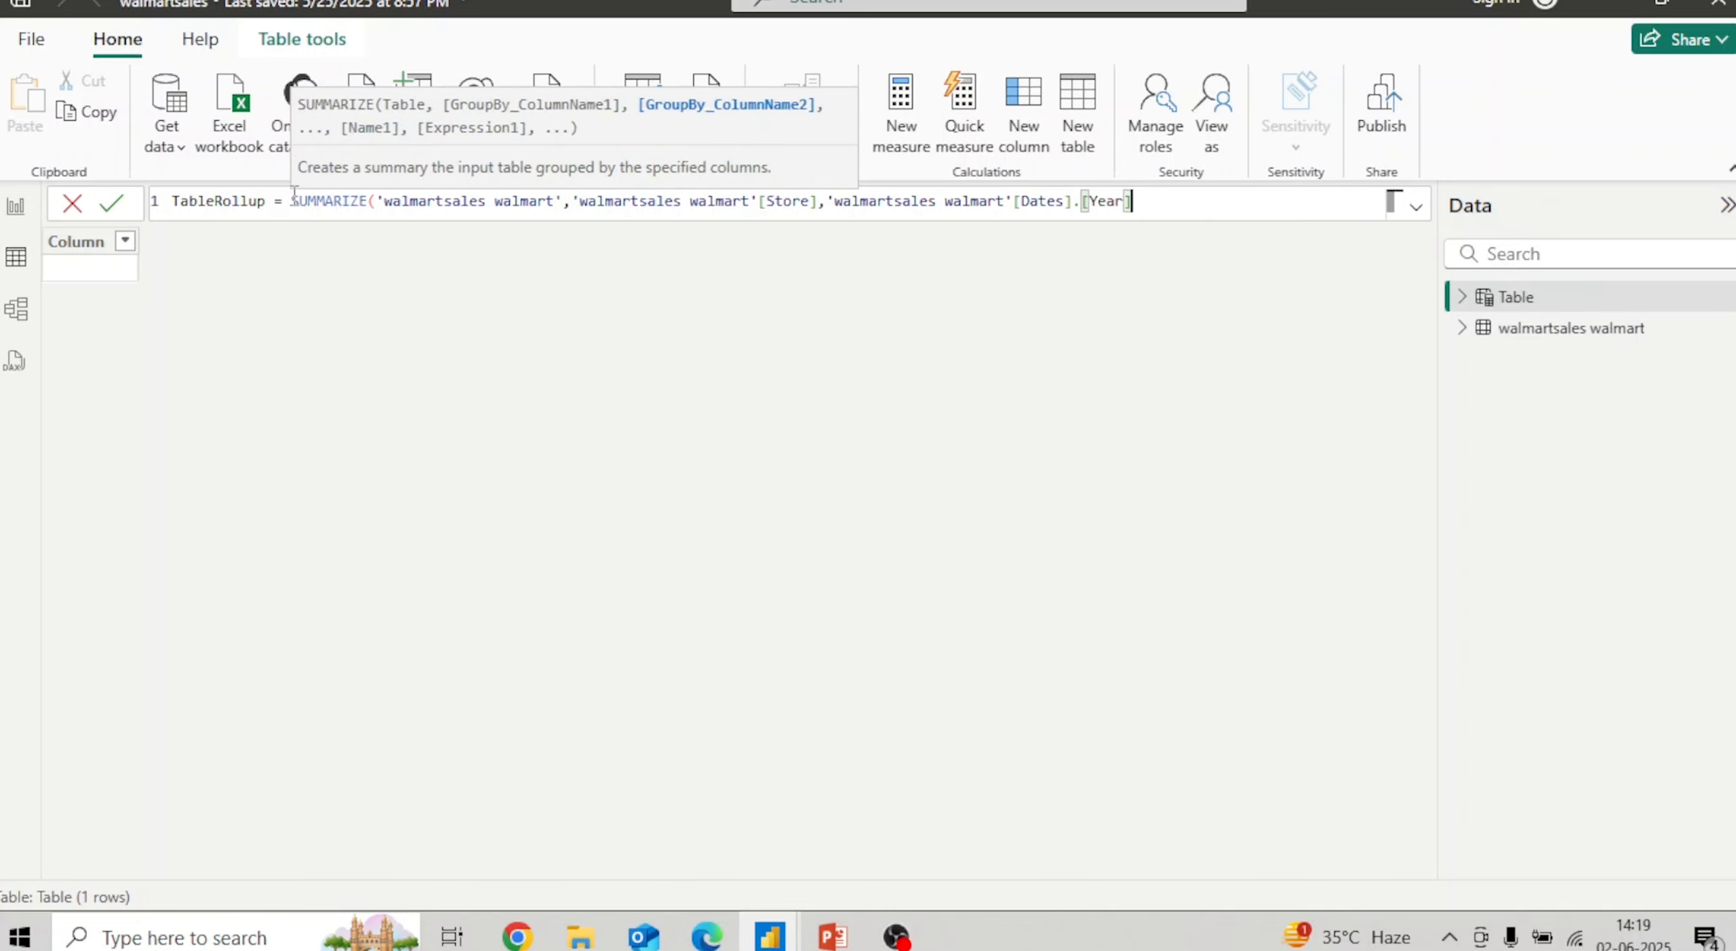
Step: Add a "Total Sales" column calculated as CALCULATE(SUM('walmartsales walmart'[Weekly_Sales])), close the formula and commit it
type(",\"")
type("total")
key("BackSpace")
key("BackSpace")
key("BackSpace")
key("BackSpace")
key("BackSpace")
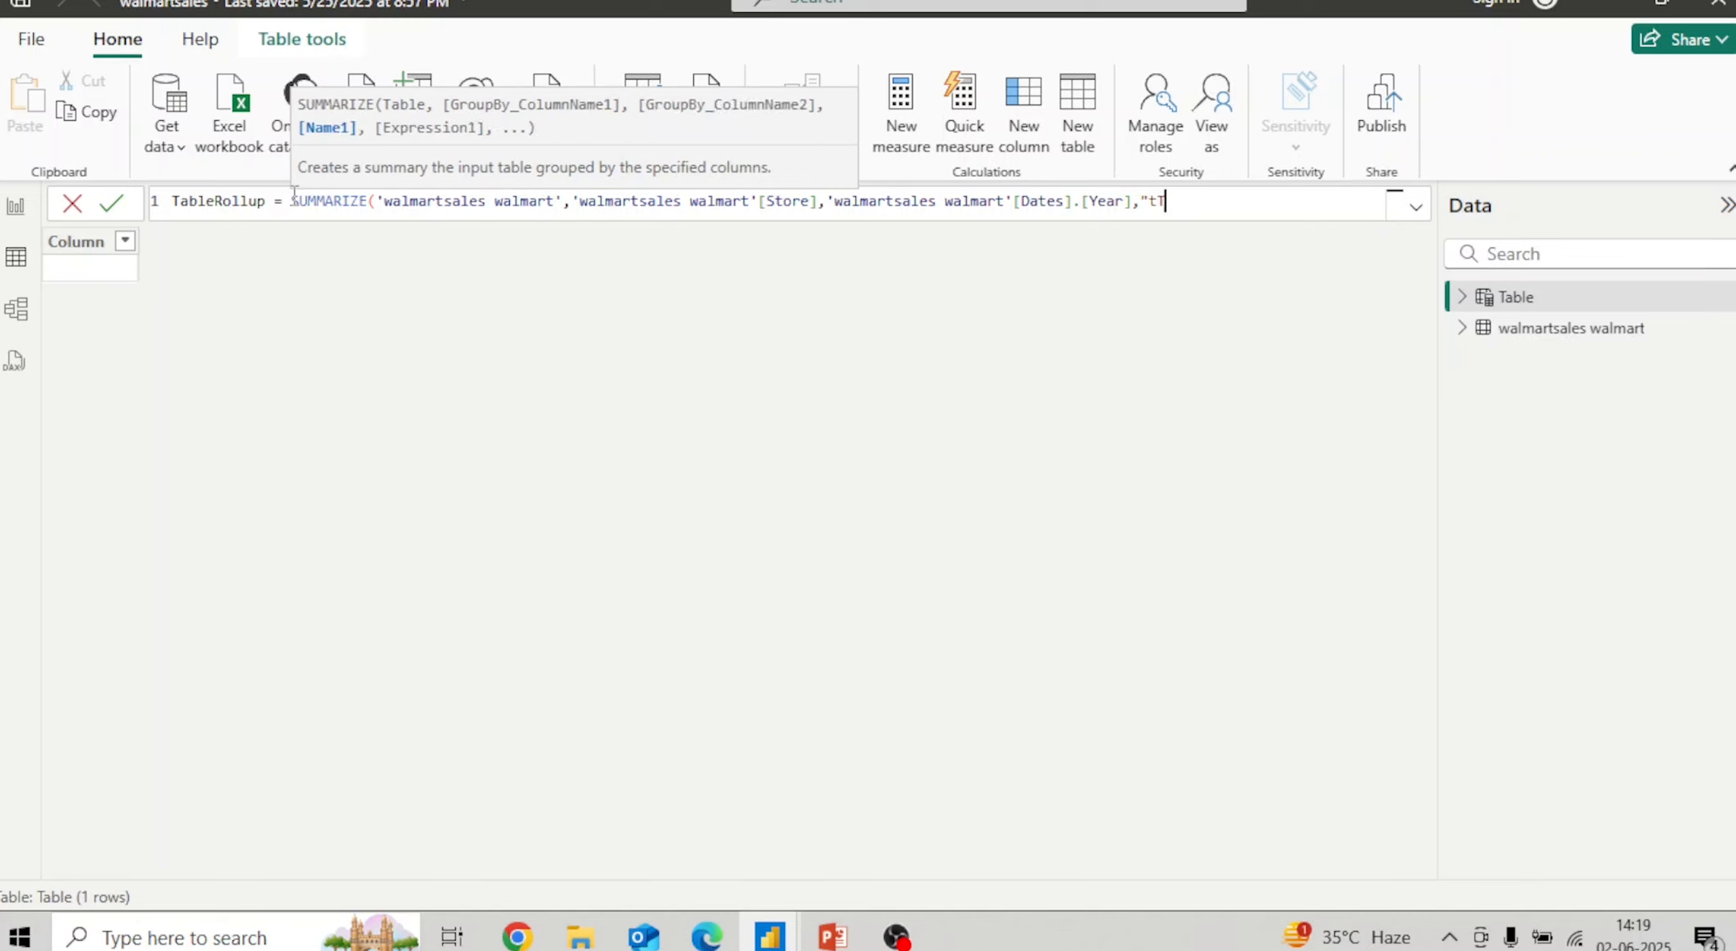
type("Total Sales\",CALCULATE(su")
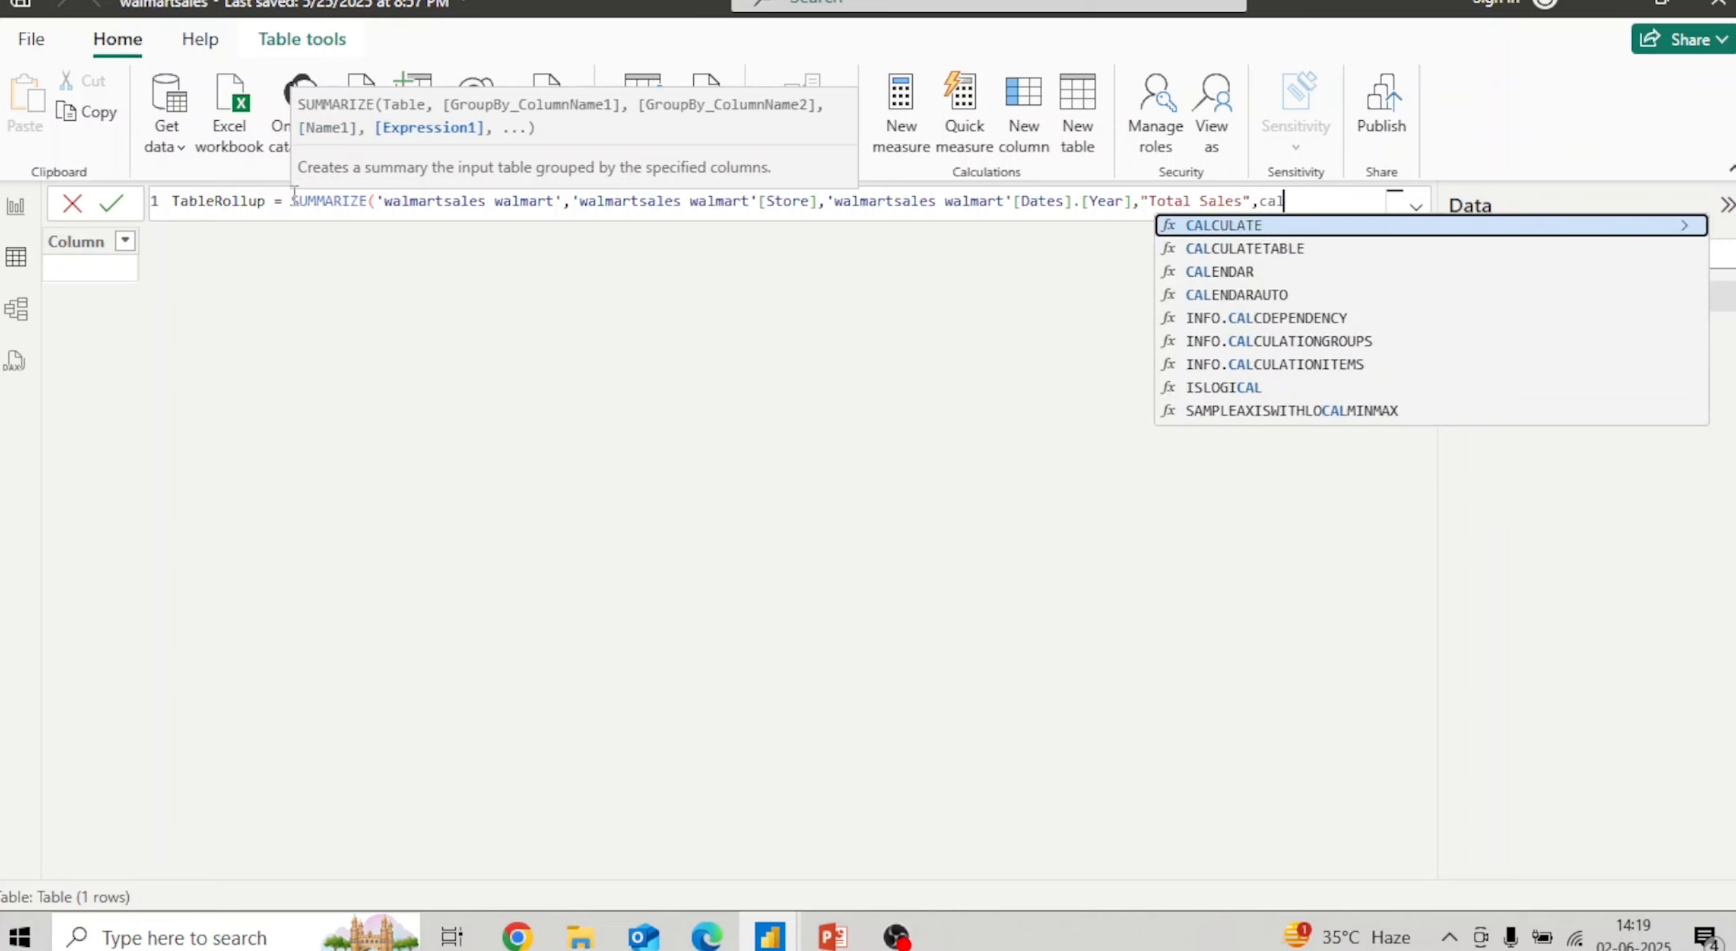
type("m")
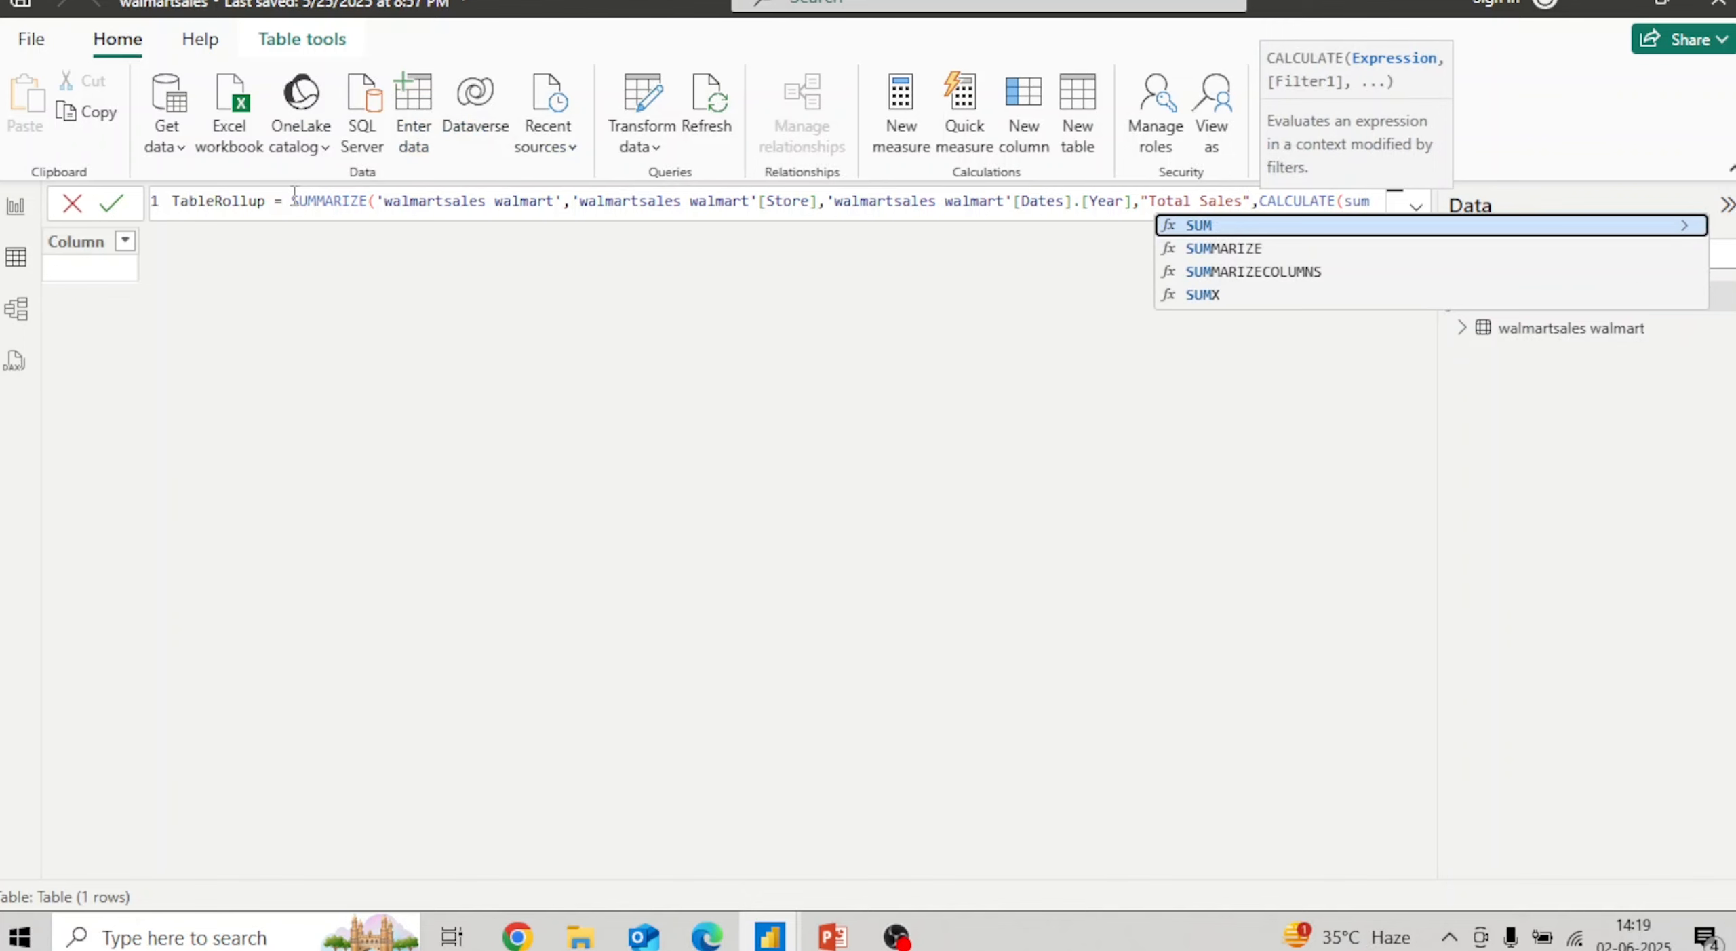
type("(")
key("Down")
key("Down")
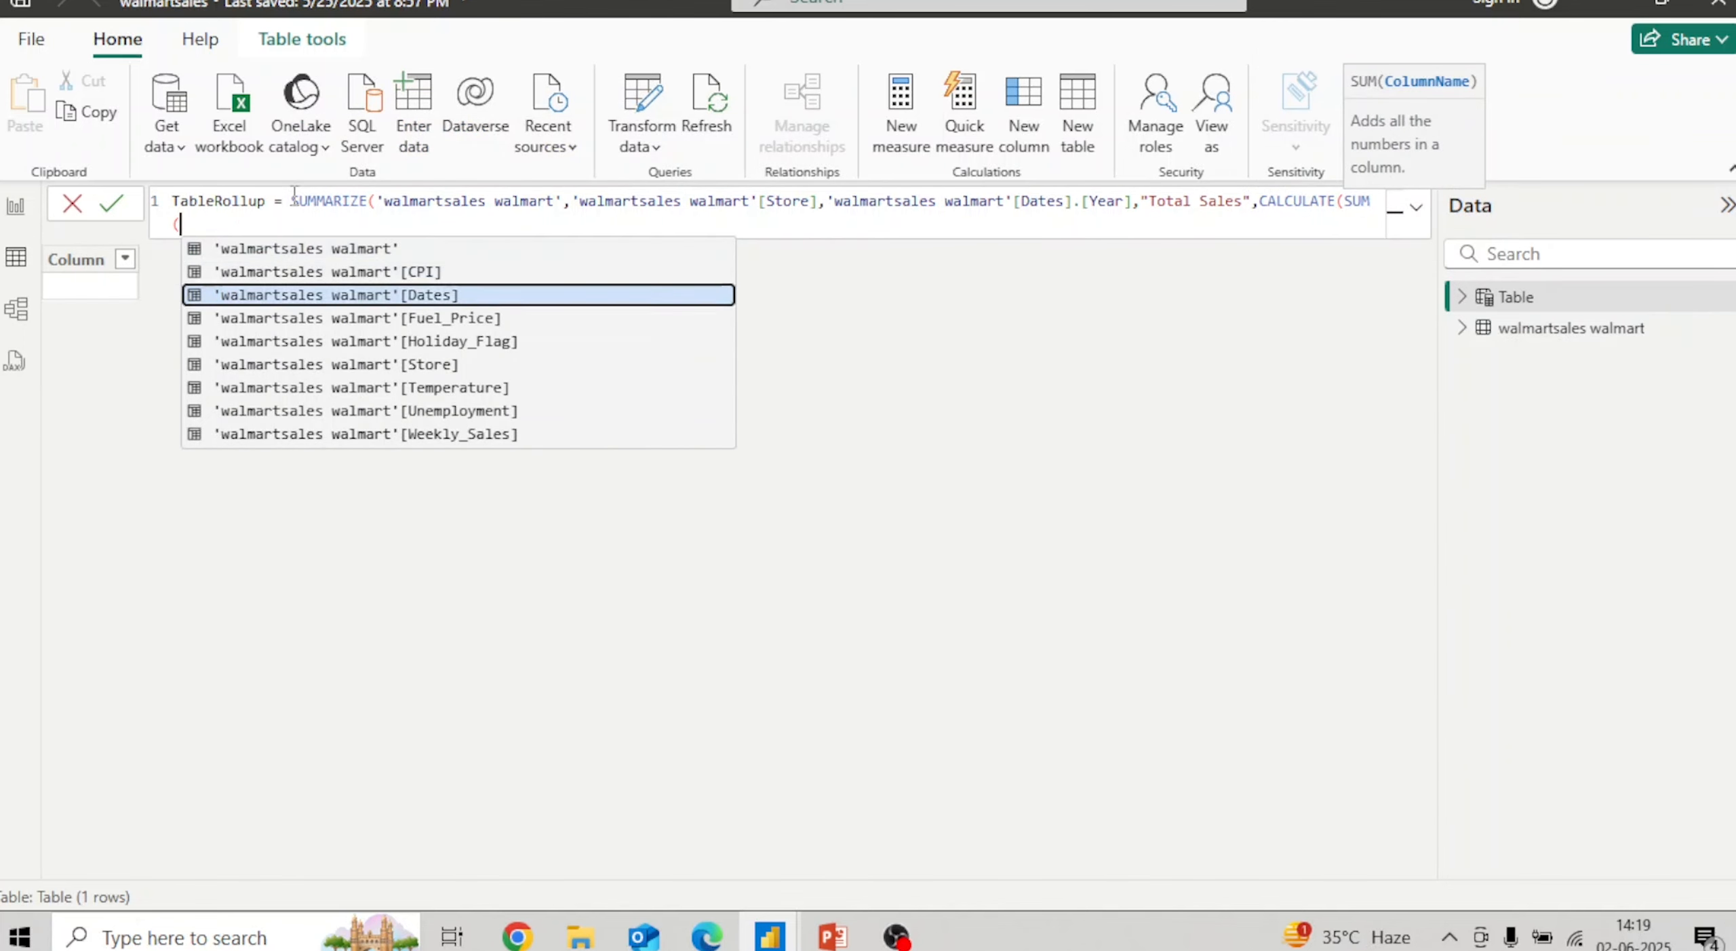
key("Up")
key("Up")
key("Up")
key("Tab")
type(")))")
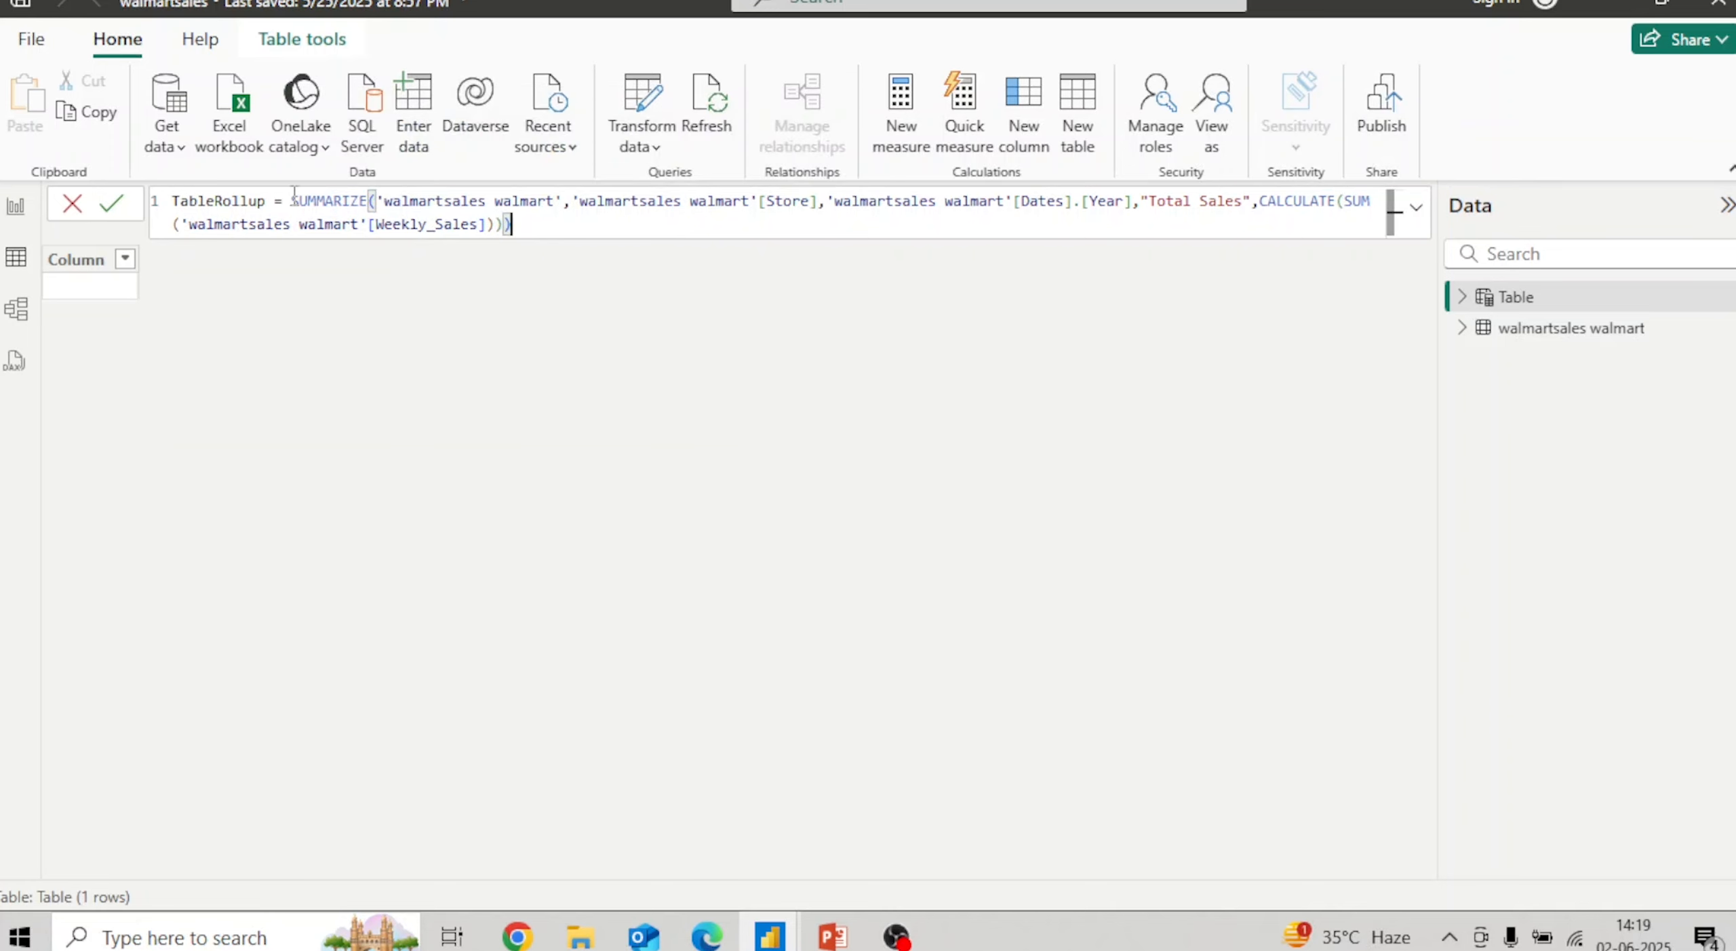
key("Return")
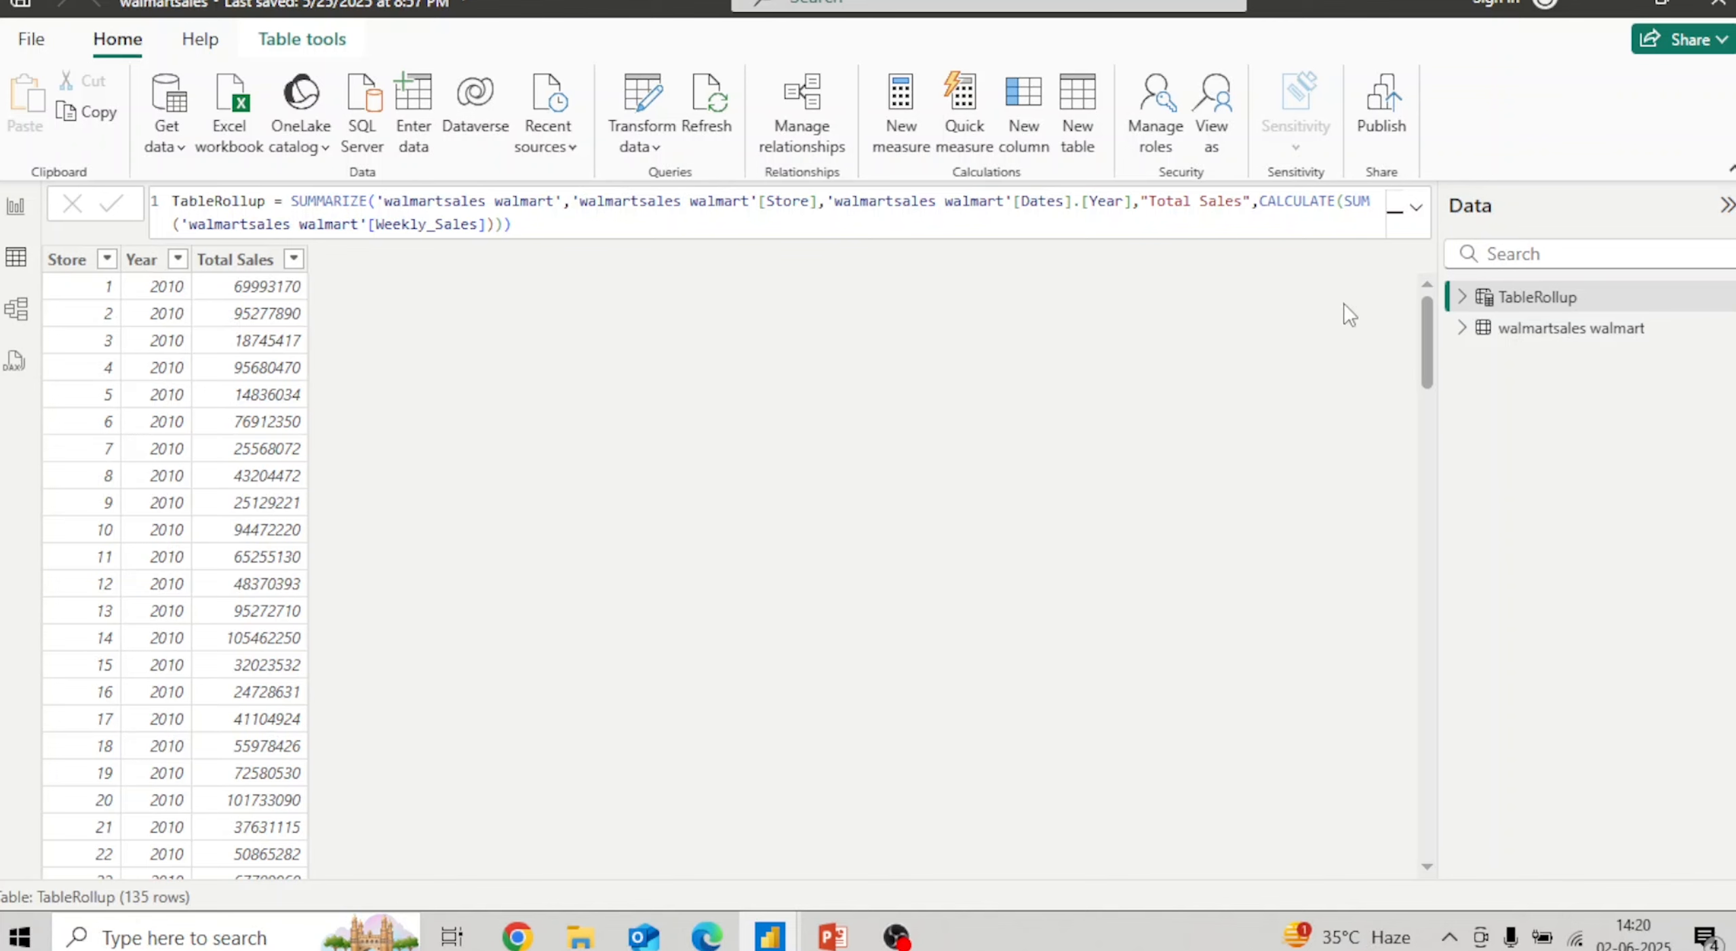
Step: Examine the store and year rows of the TableRollup table from start to end
left_click_drag(1432, 323, 1432, 483)
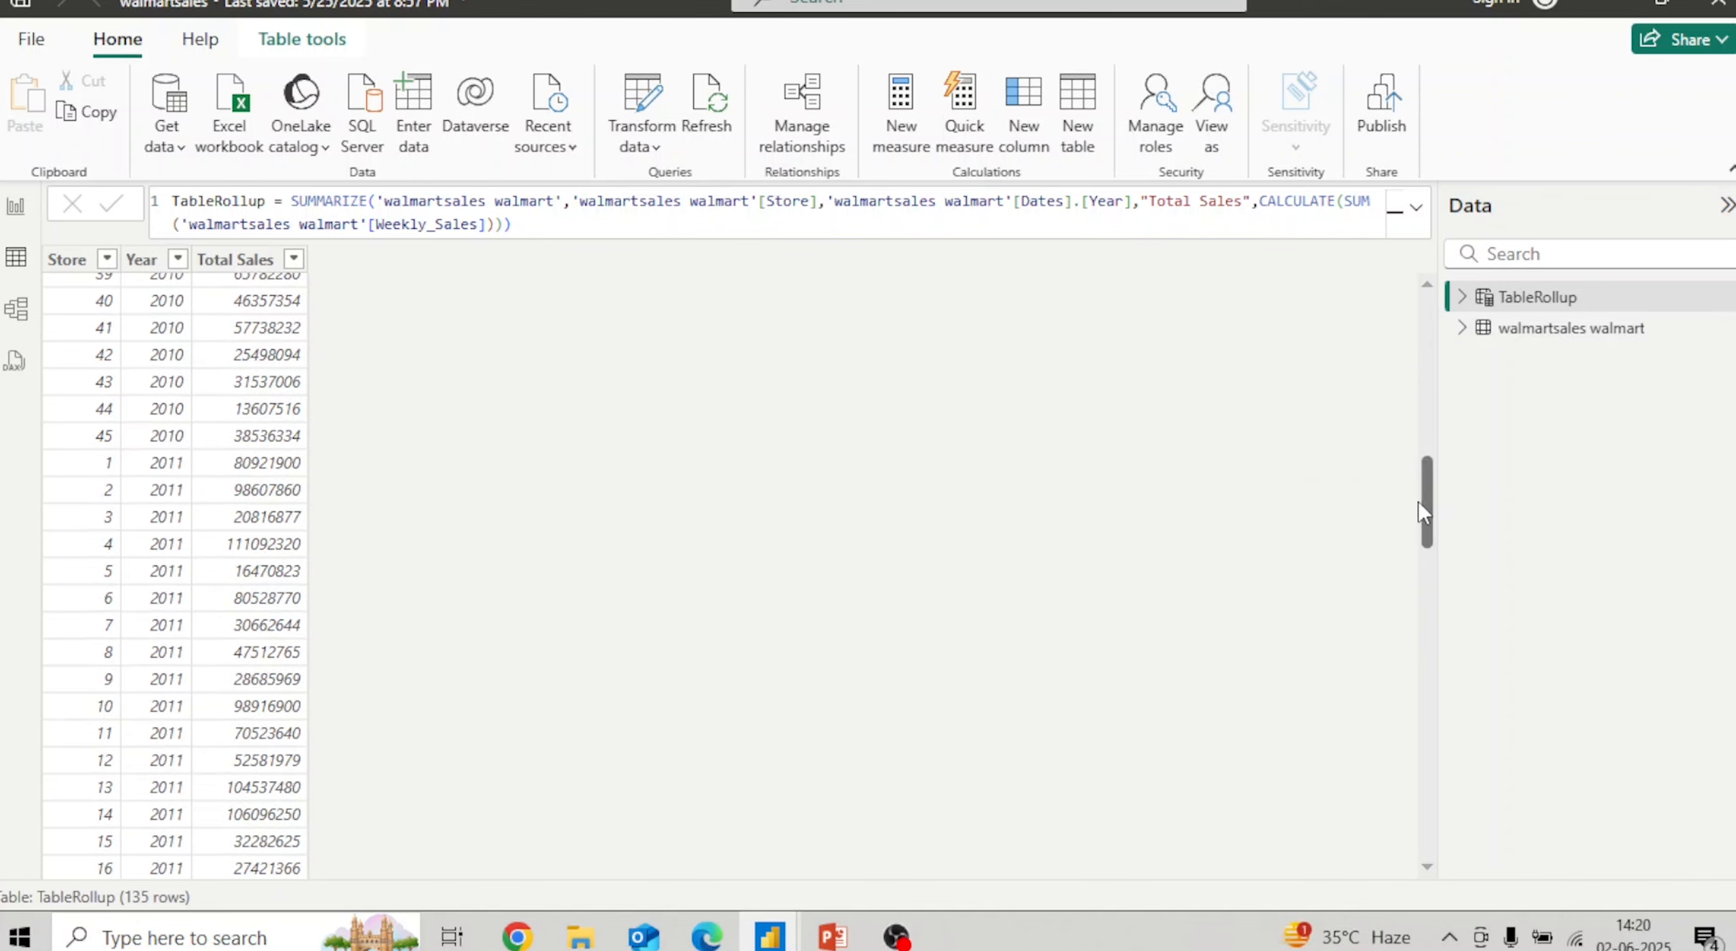
left_click_drag(1419, 500, 1391, 857)
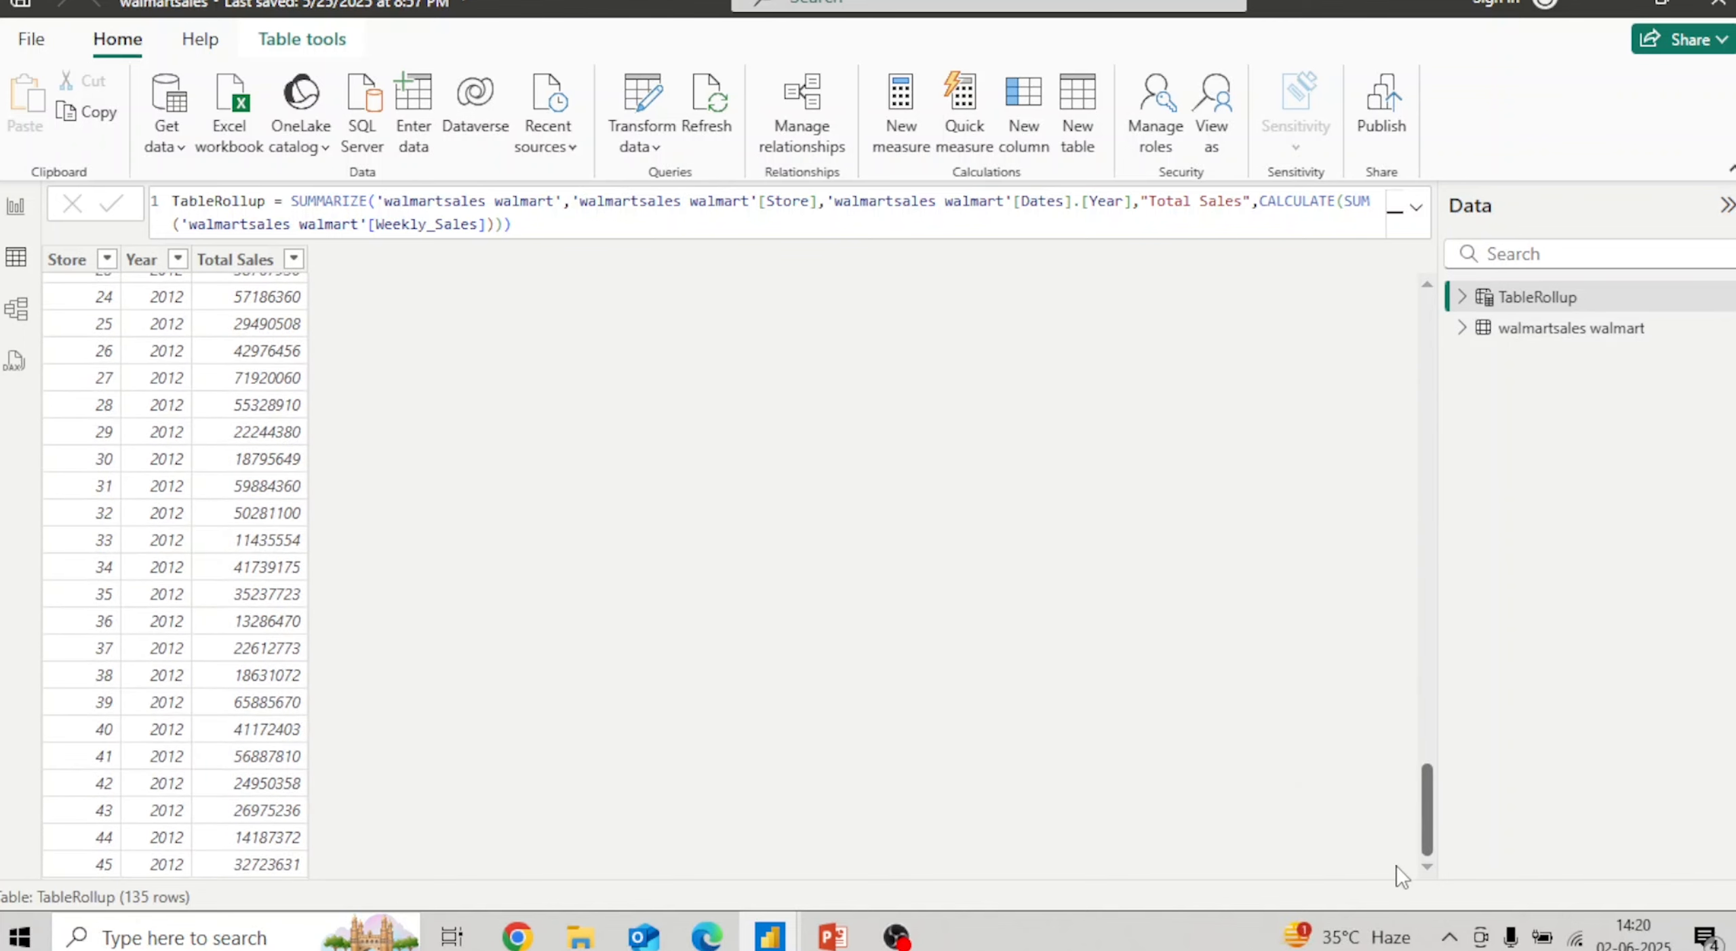
left_click_drag(1427, 813, 1580, 131)
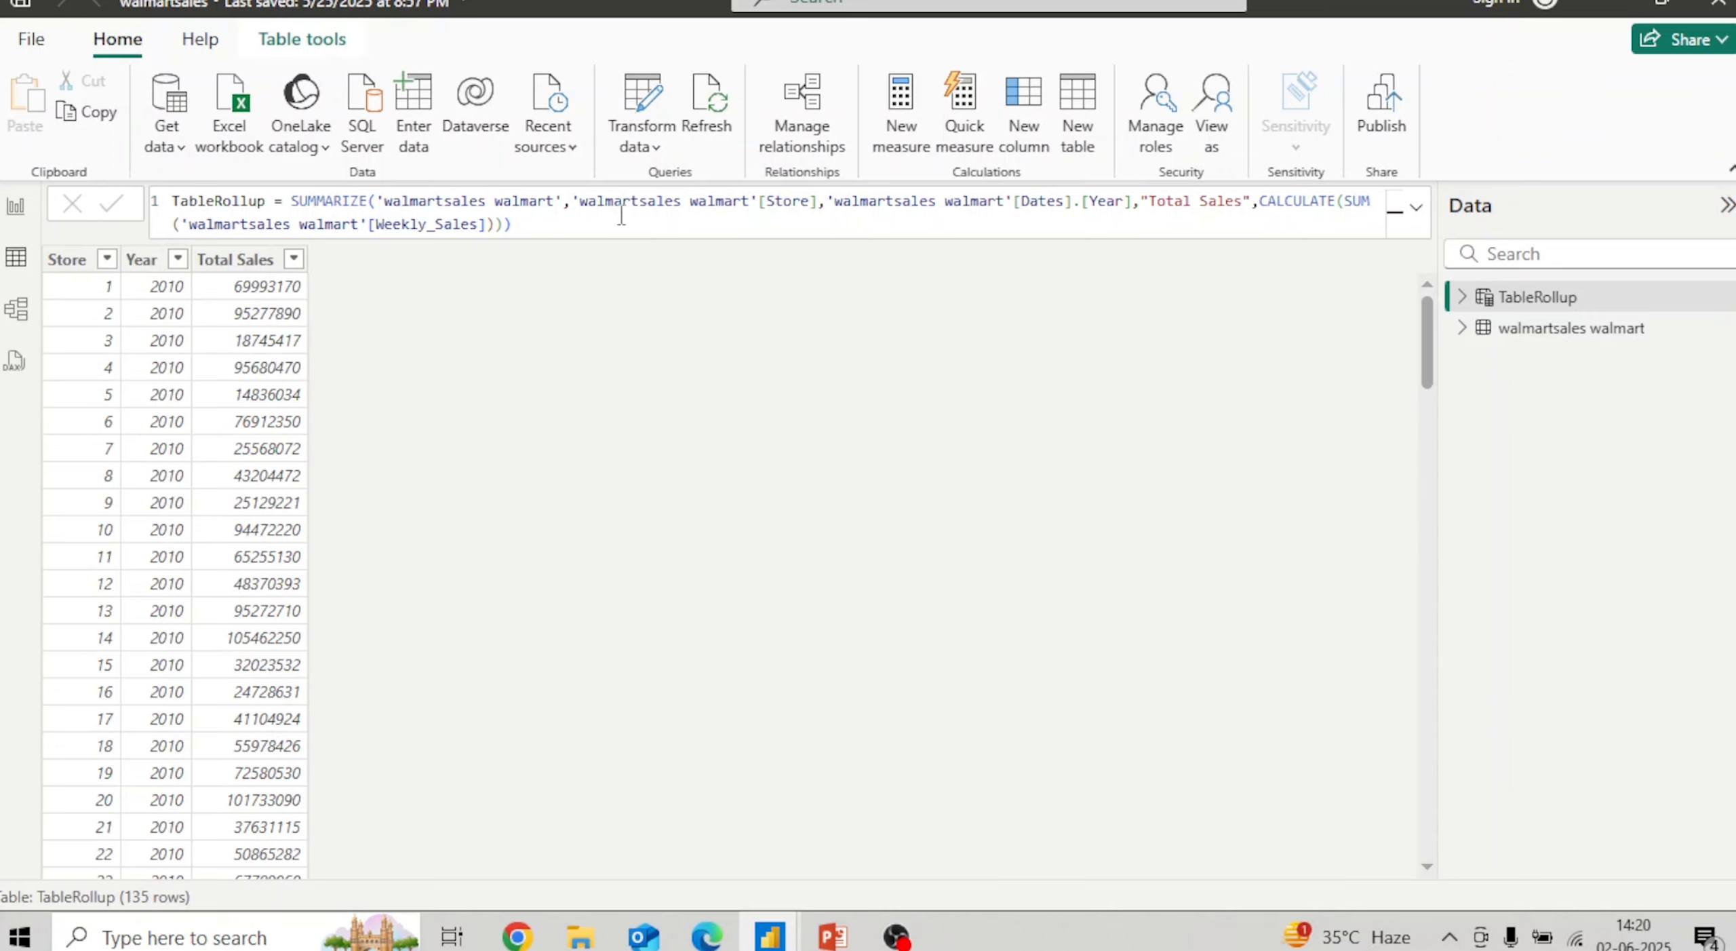
Step: Wrap the Store and Dates Year group-by columns in a ROLLUP function and commit the formula
left_click(576, 208)
type("ROLLUP(")
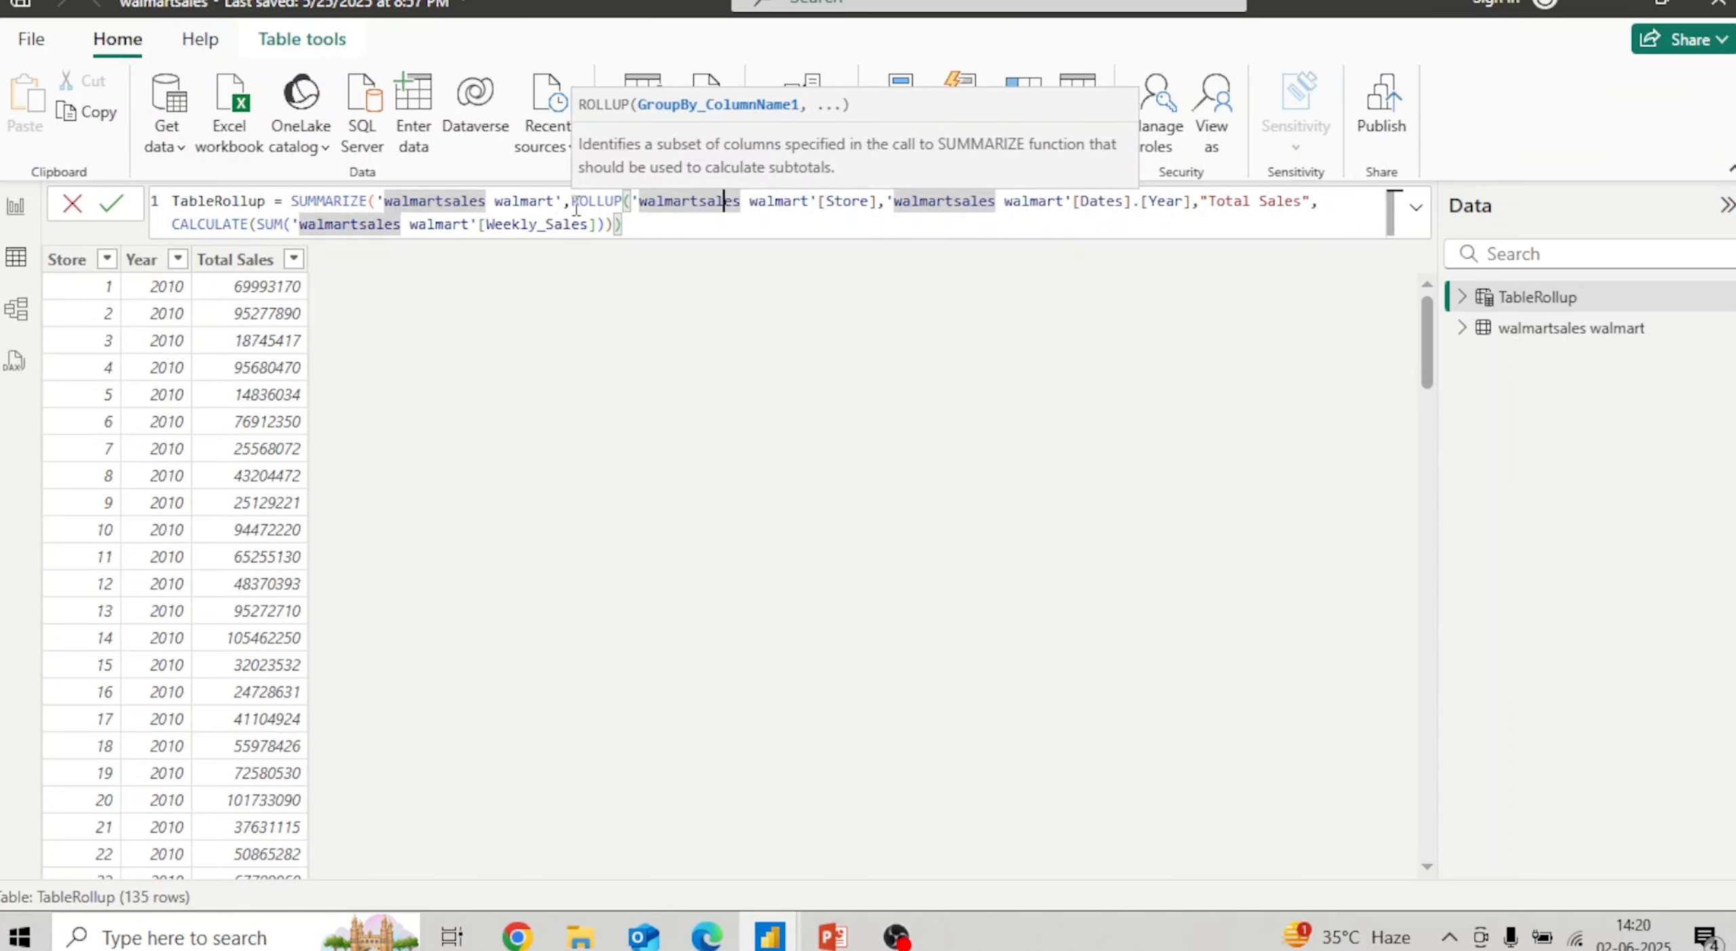
key("Right")
key("Right")
key("Right")
key("Right")
key("Right")
key("Right")
key("Right")
key("Right")
key("Right")
key("Right")
key("Right")
key("Right")
key("Right")
key("Right")
key("Right")
key("Right")
key("Right")
key("Right")
key("Right")
key("Right")
key("Right")
key("Right")
type(")")
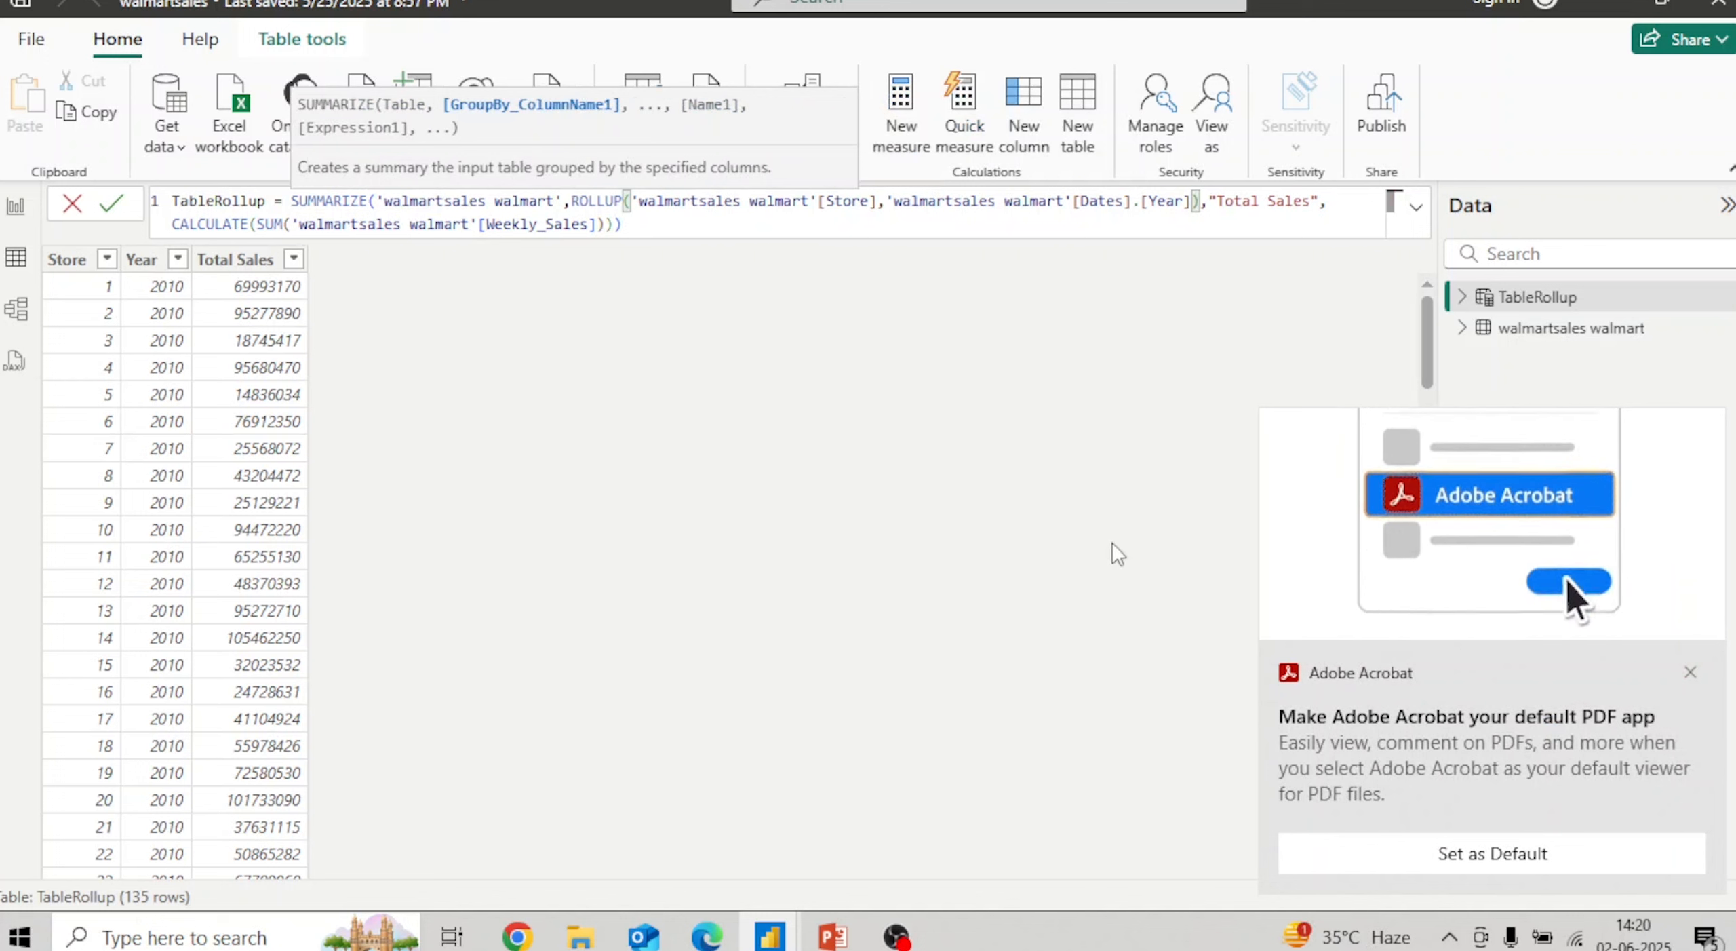
left_click(1688, 672)
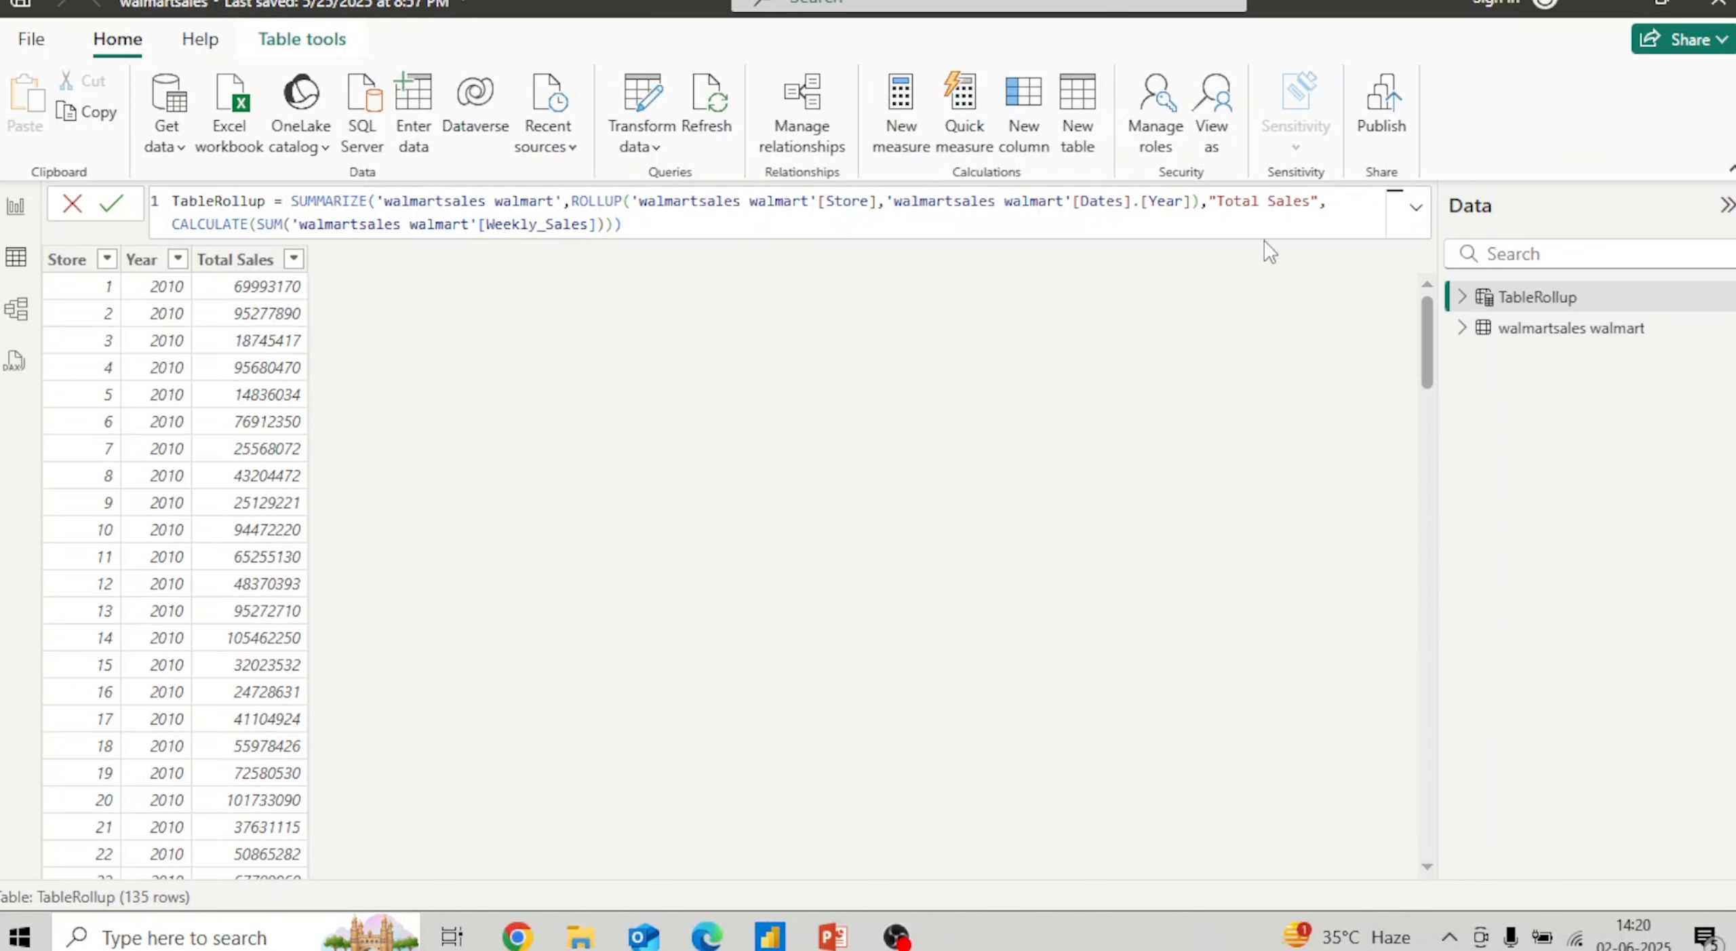
left_click(1265, 788)
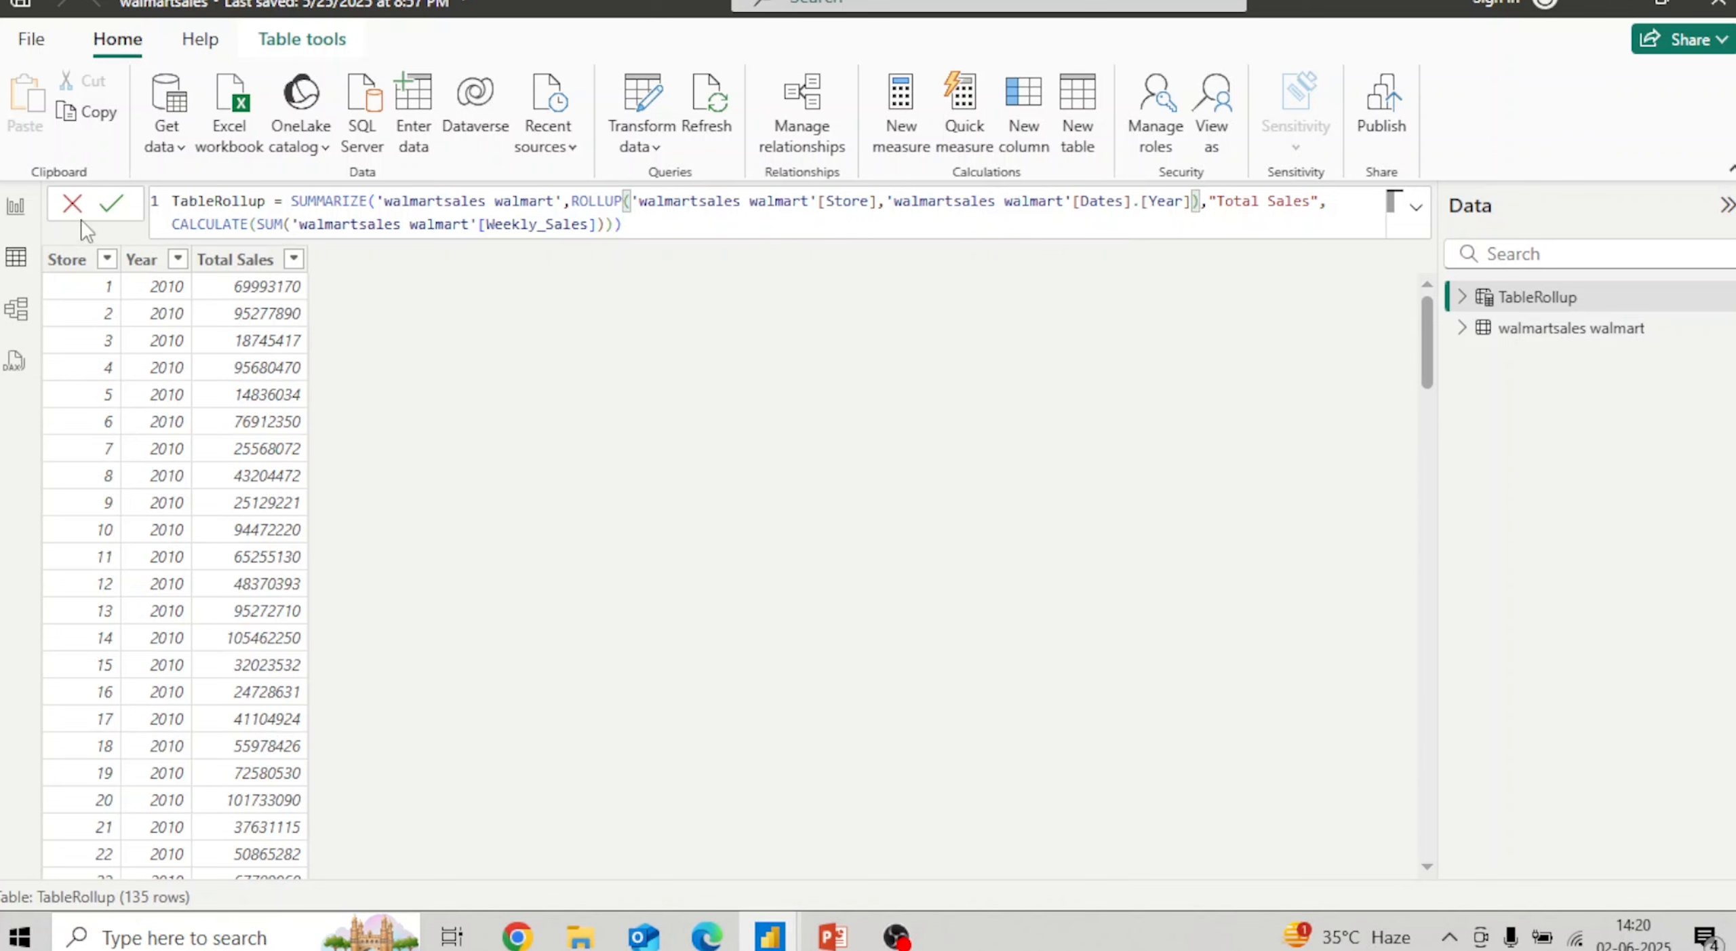
left_click(113, 204)
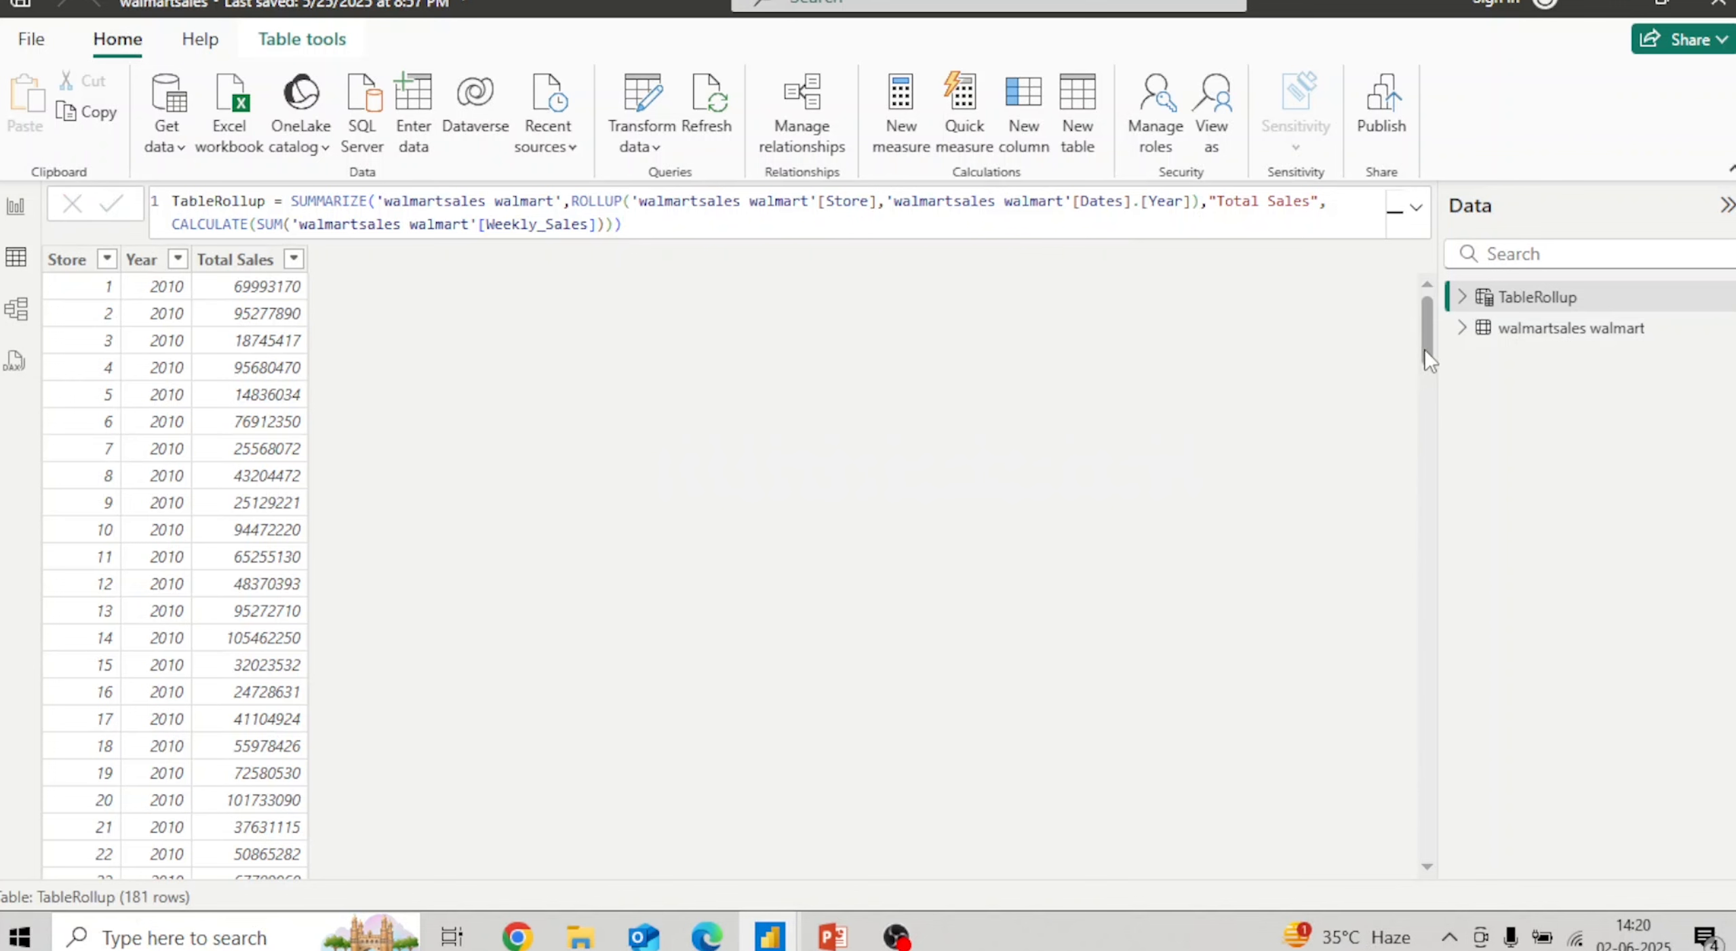
Step: Examine the Total Sales subtotals per store with blank year and the grand total row at the table's end
left_click_drag(1426, 348, 1431, 756)
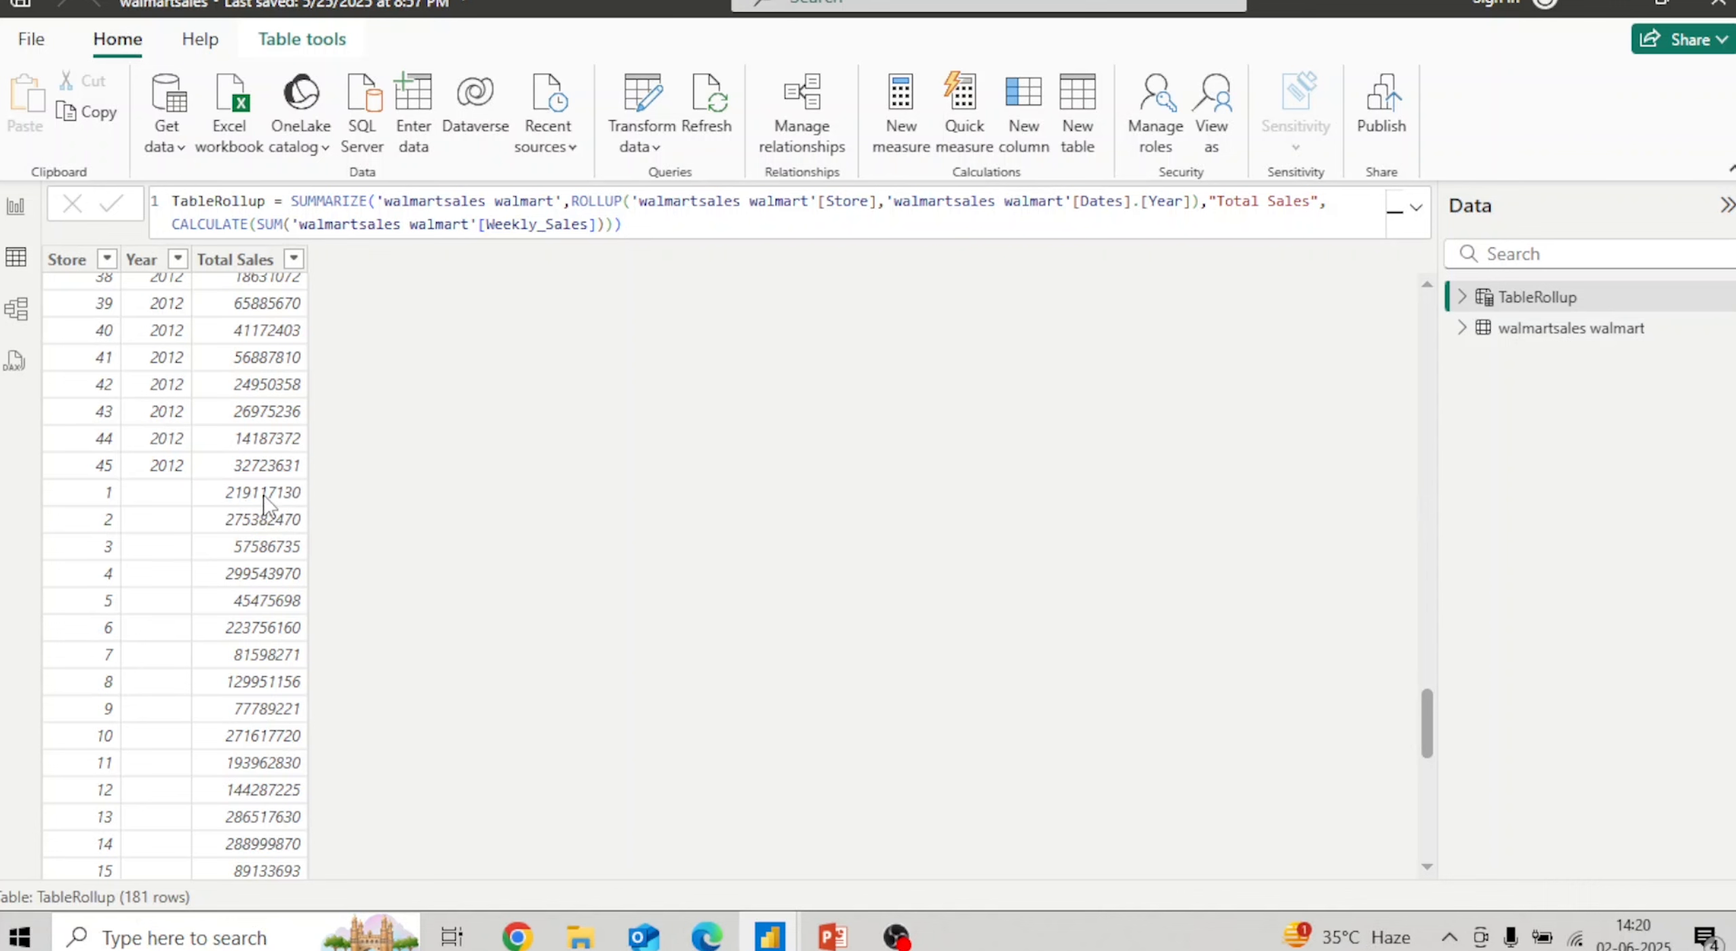
left_click(237, 494)
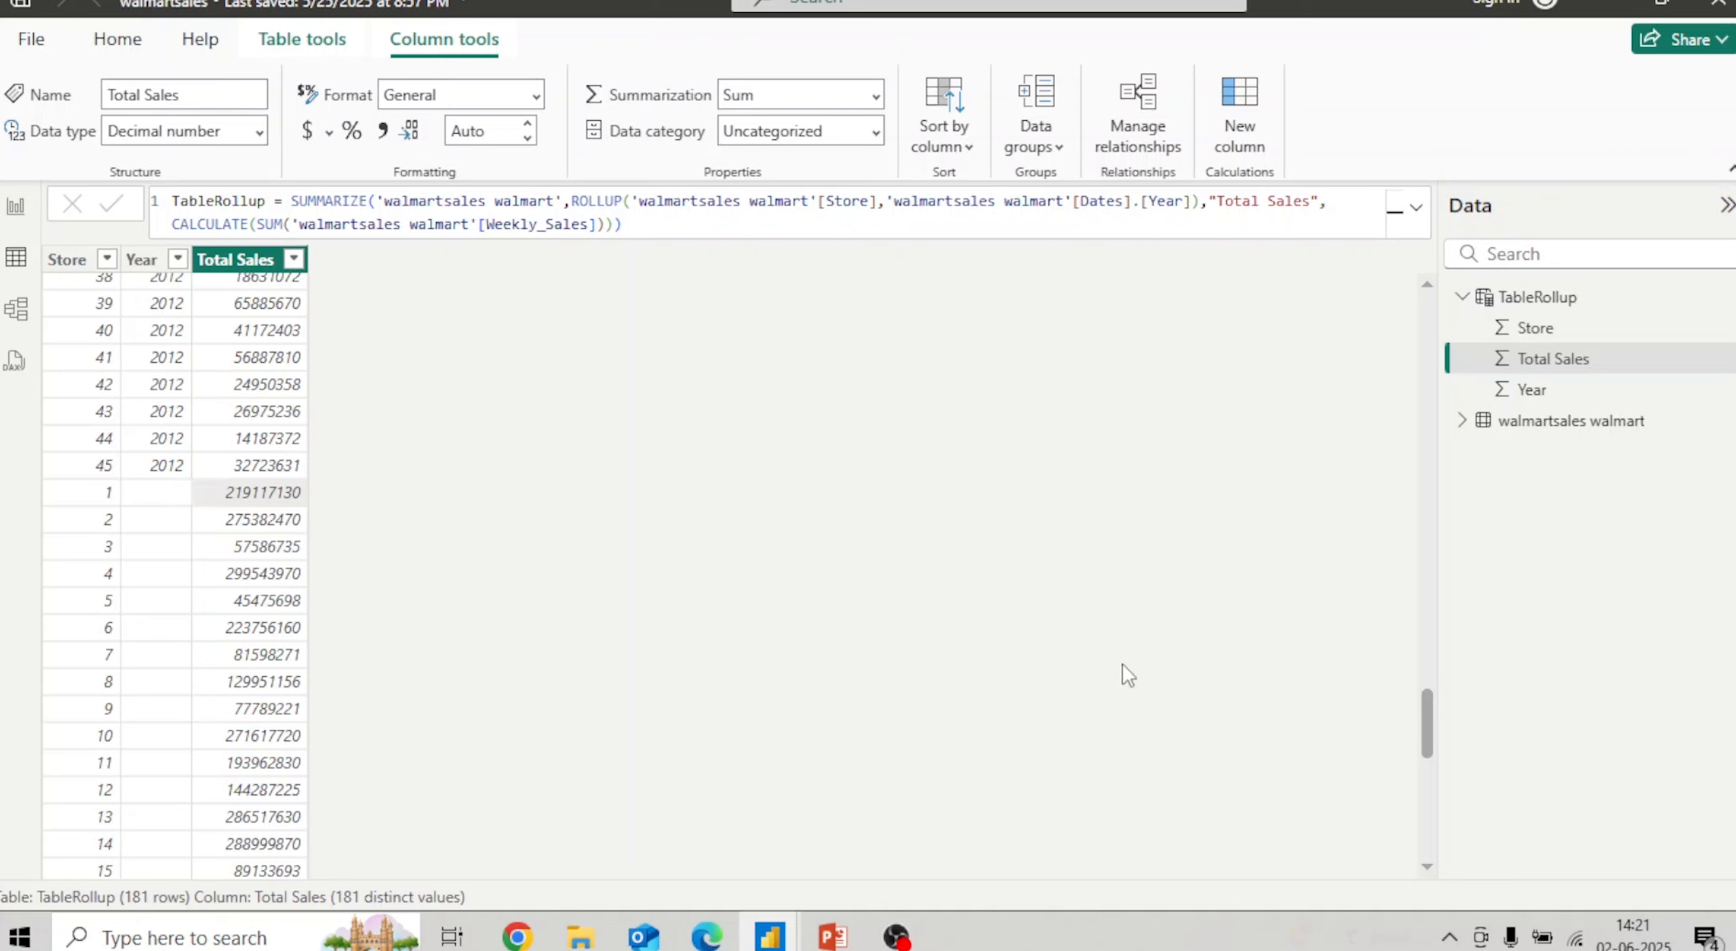
left_click_drag(1427, 708, 1431, 868)
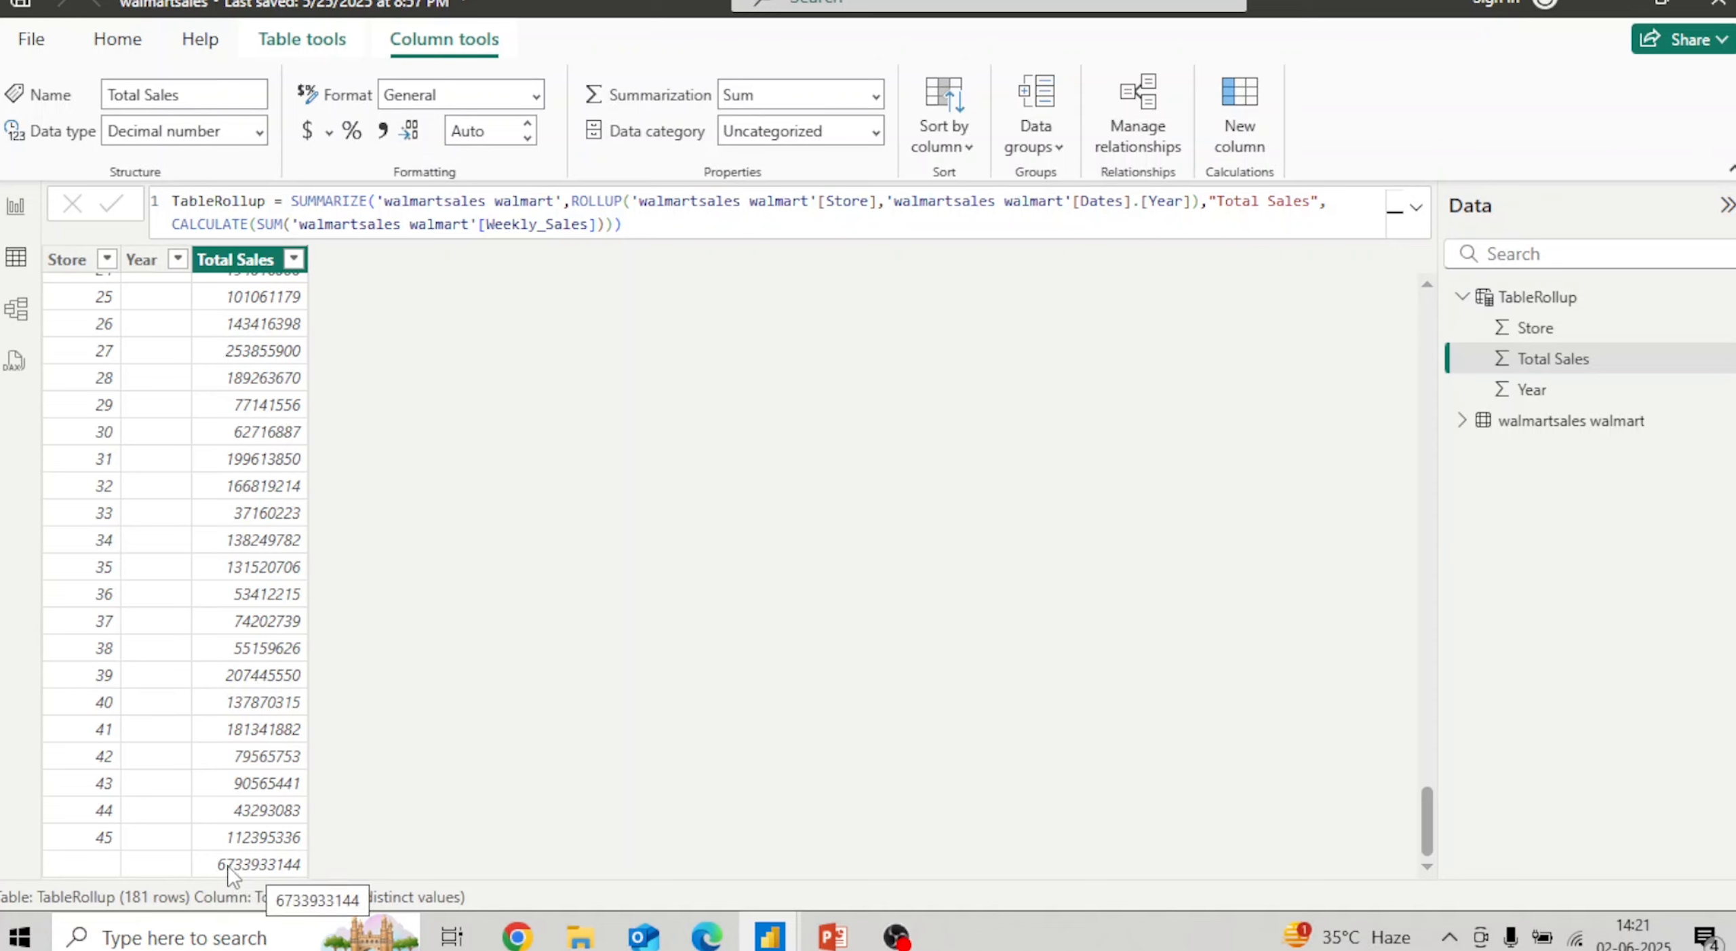
left_click(299, 866)
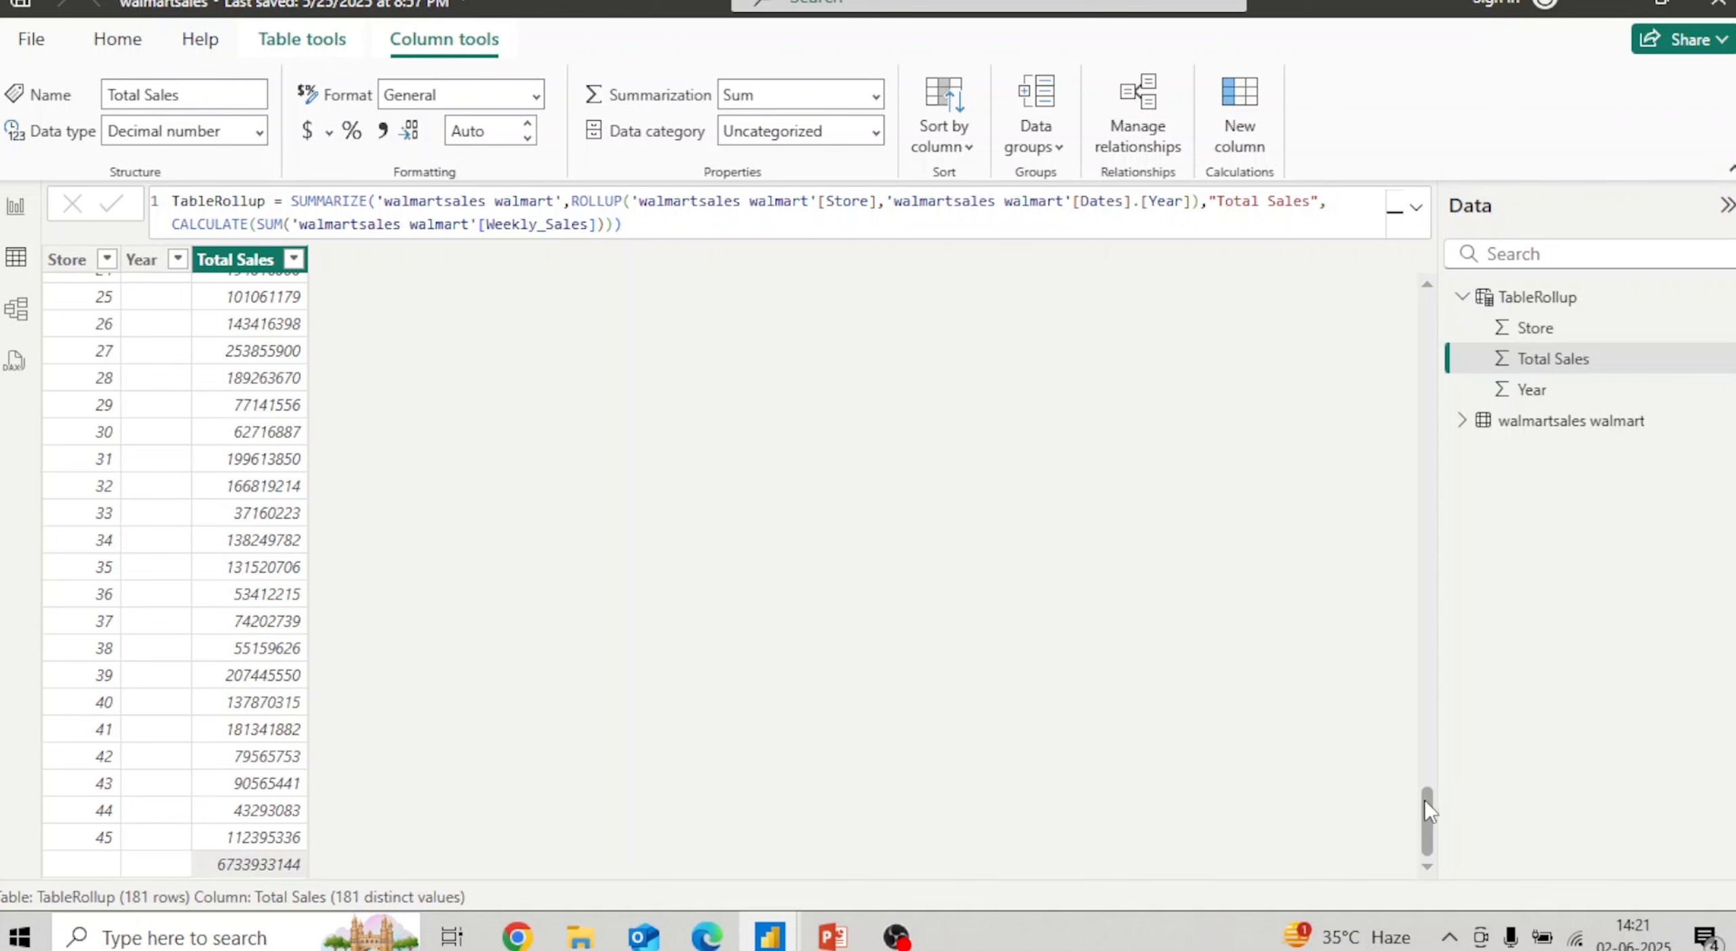
left_click_drag(1424, 813, 1425, 292)
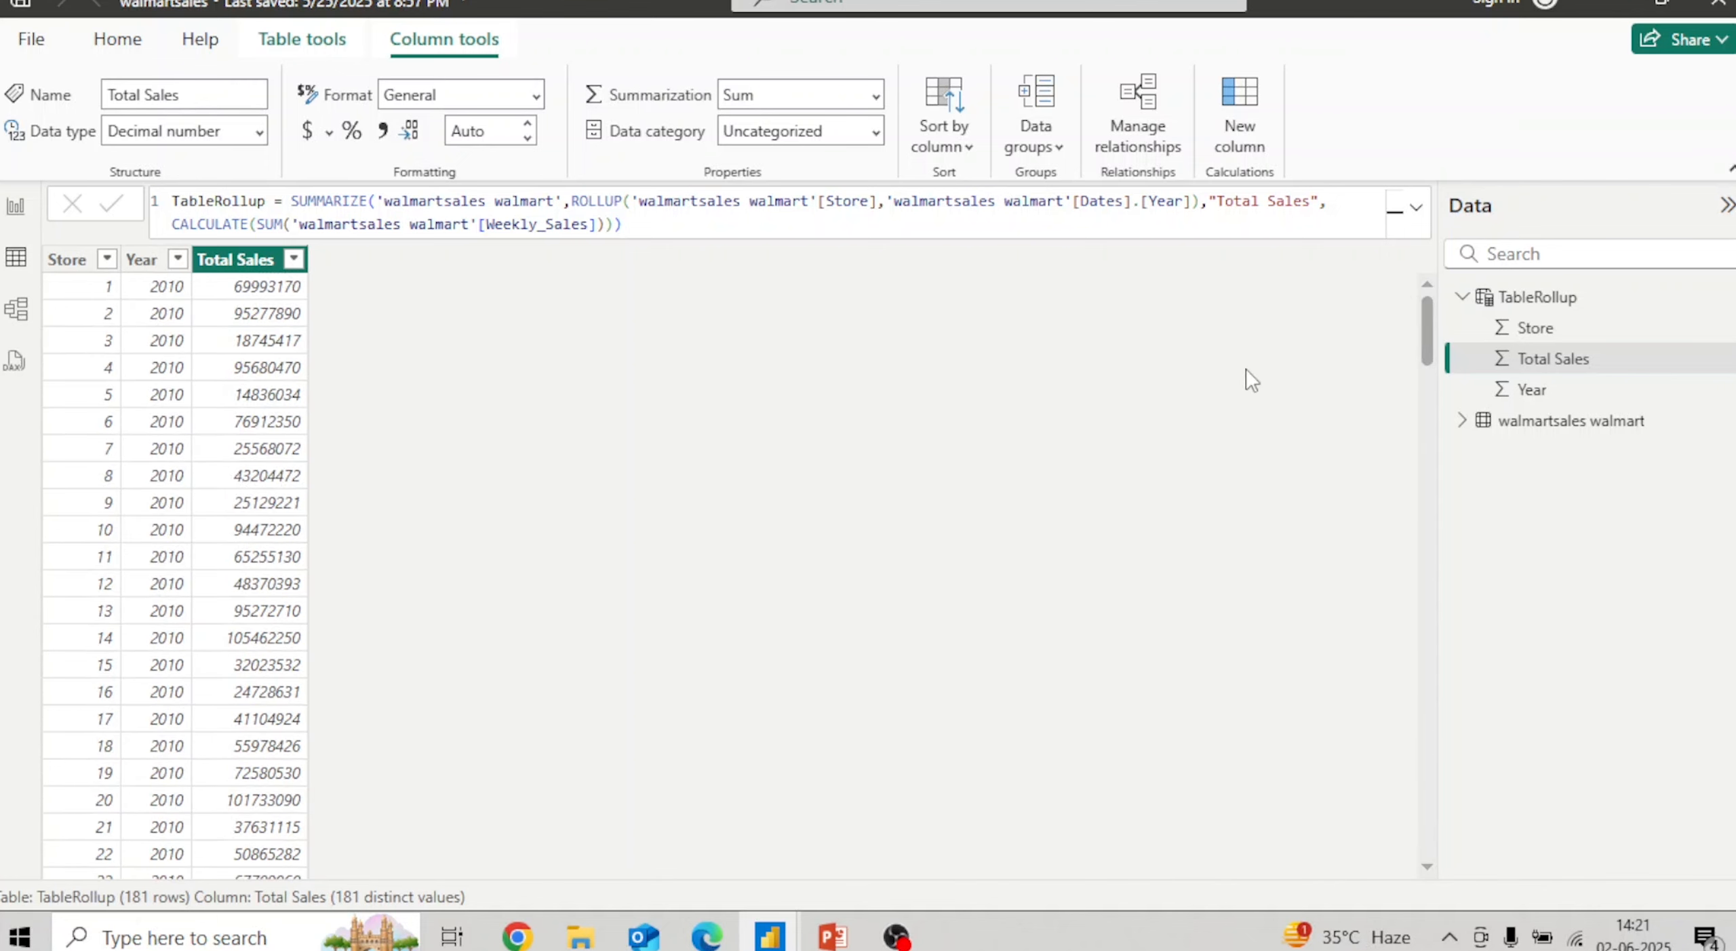
left_click_drag(1427, 339, 1432, 858)
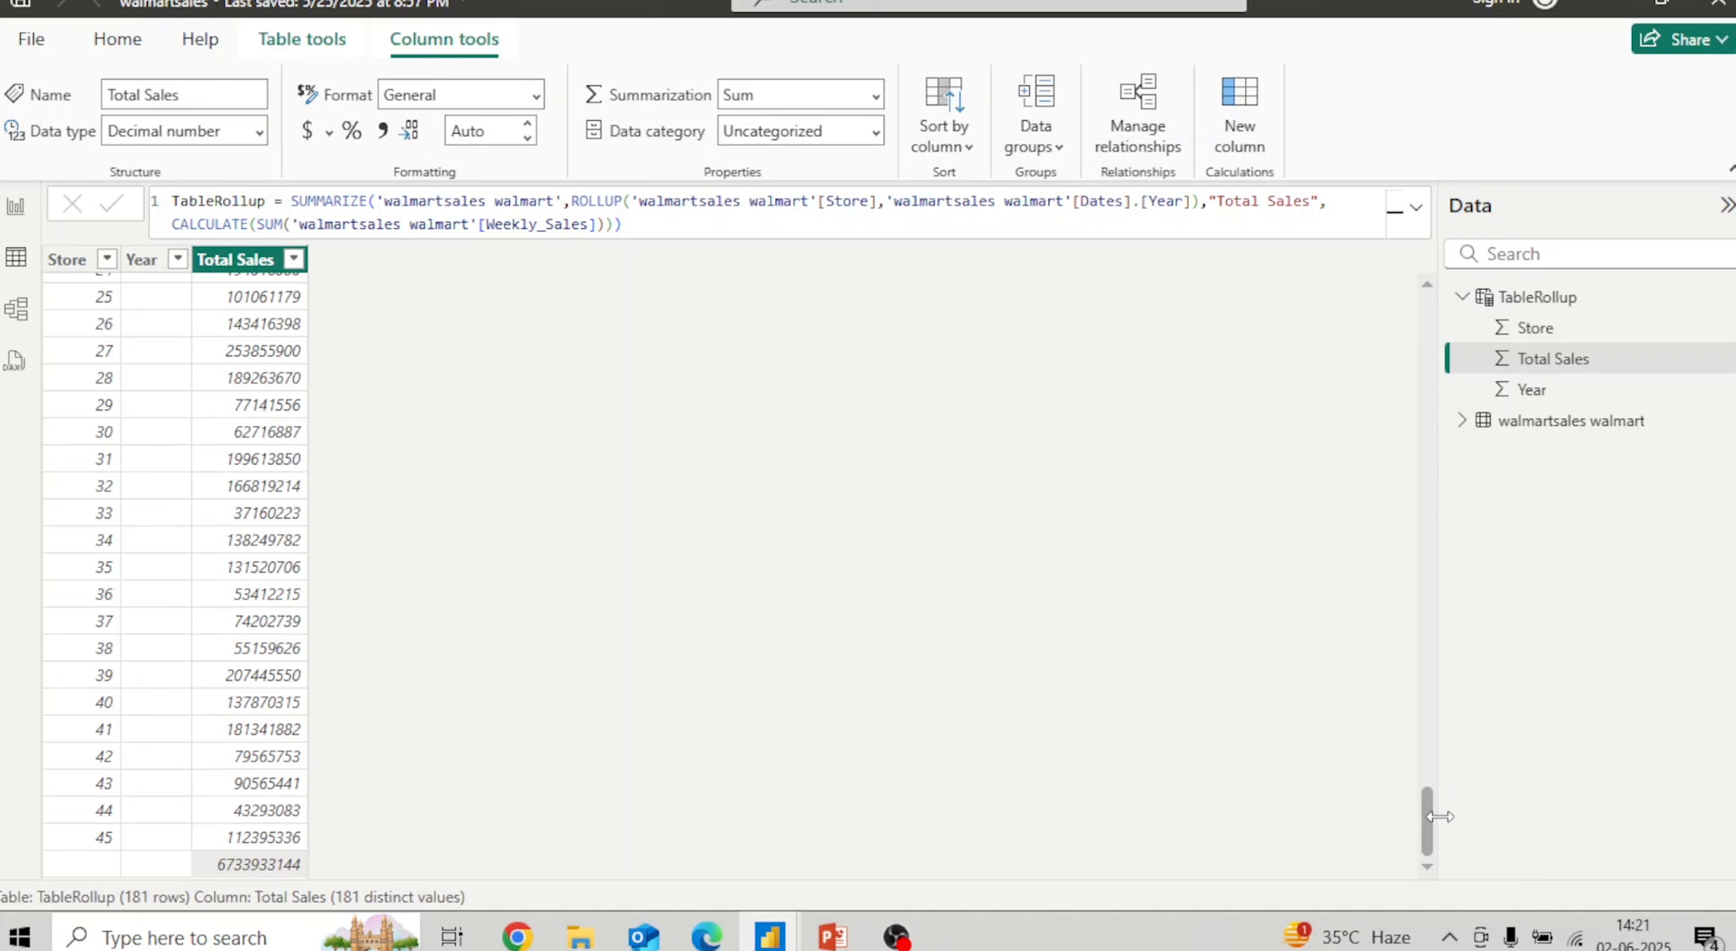
Step: Examine the TableRollup rows against the ROLLUP arguments, from the yearly store rows through the store subtotals to the grand total row
left_click_drag(1431, 817, 1402, 284)
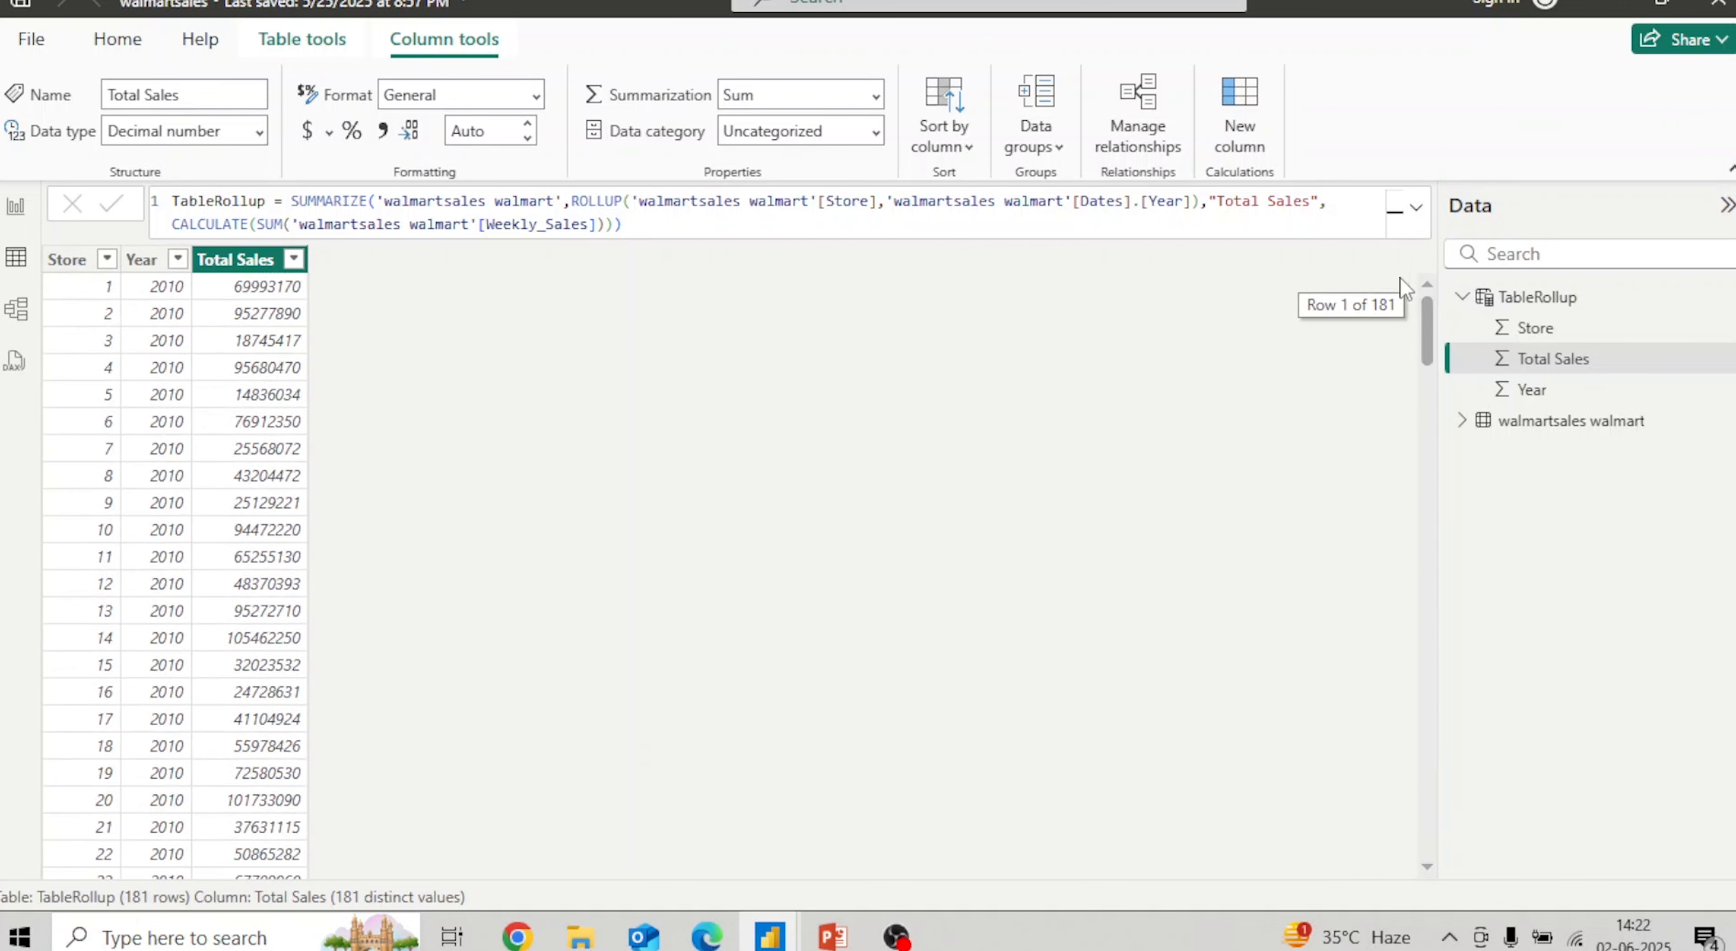
left_click(625, 198)
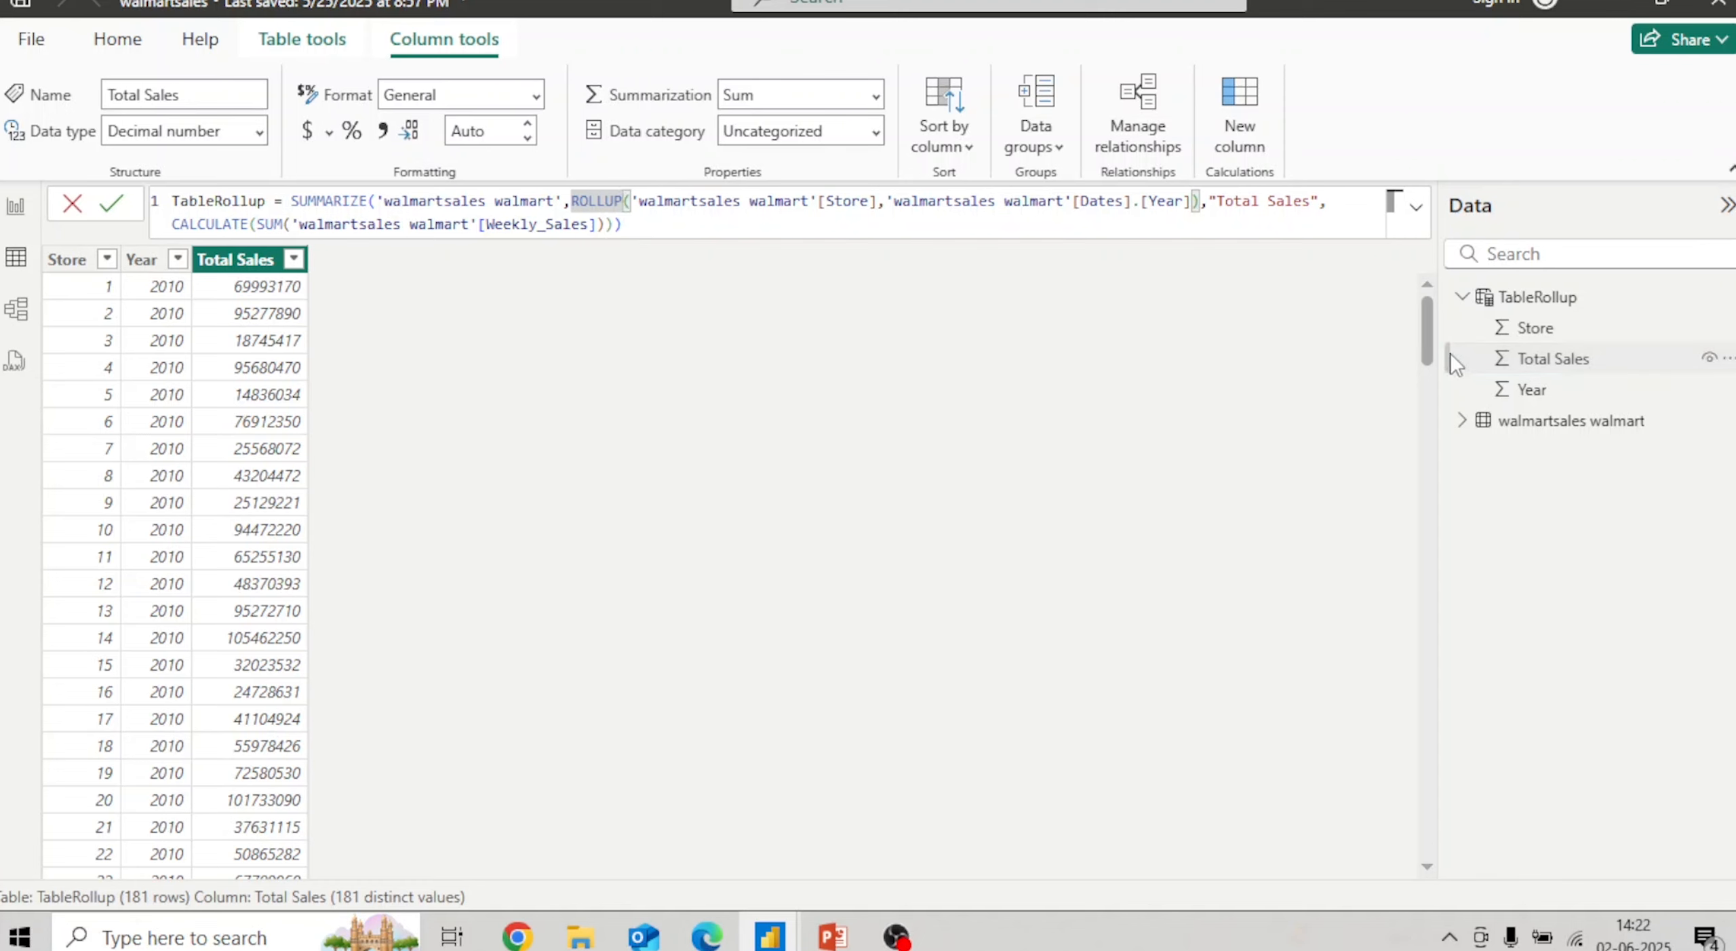
left_click_drag(1426, 333, 1389, 754)
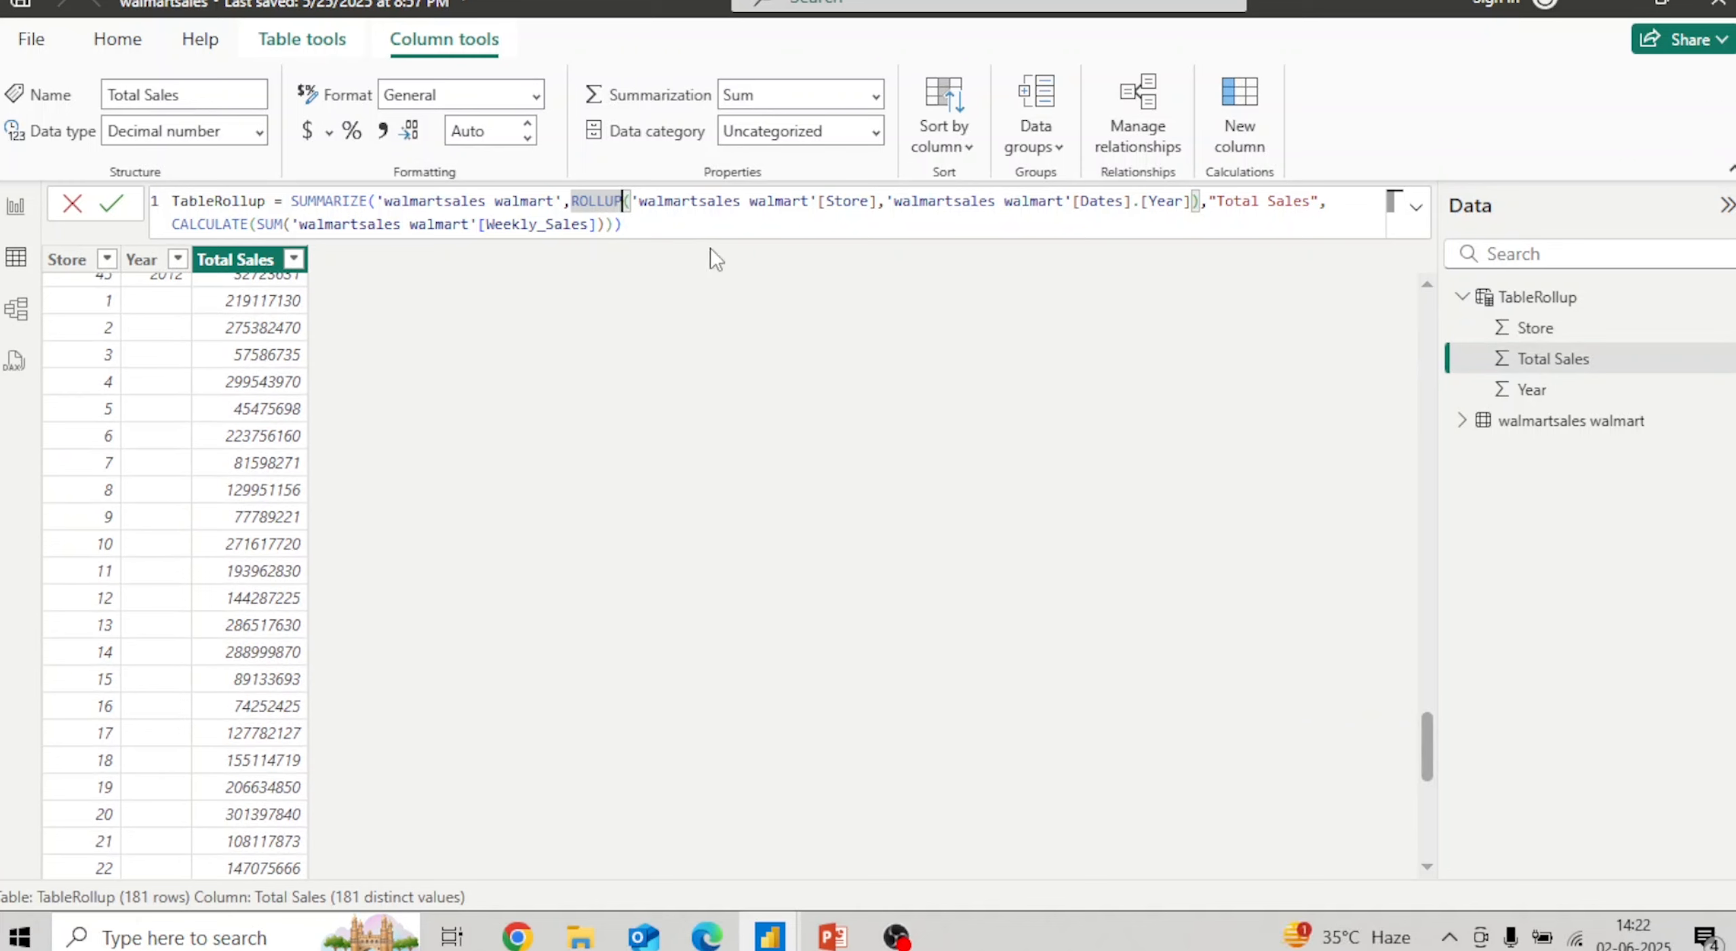
left_click(656, 201)
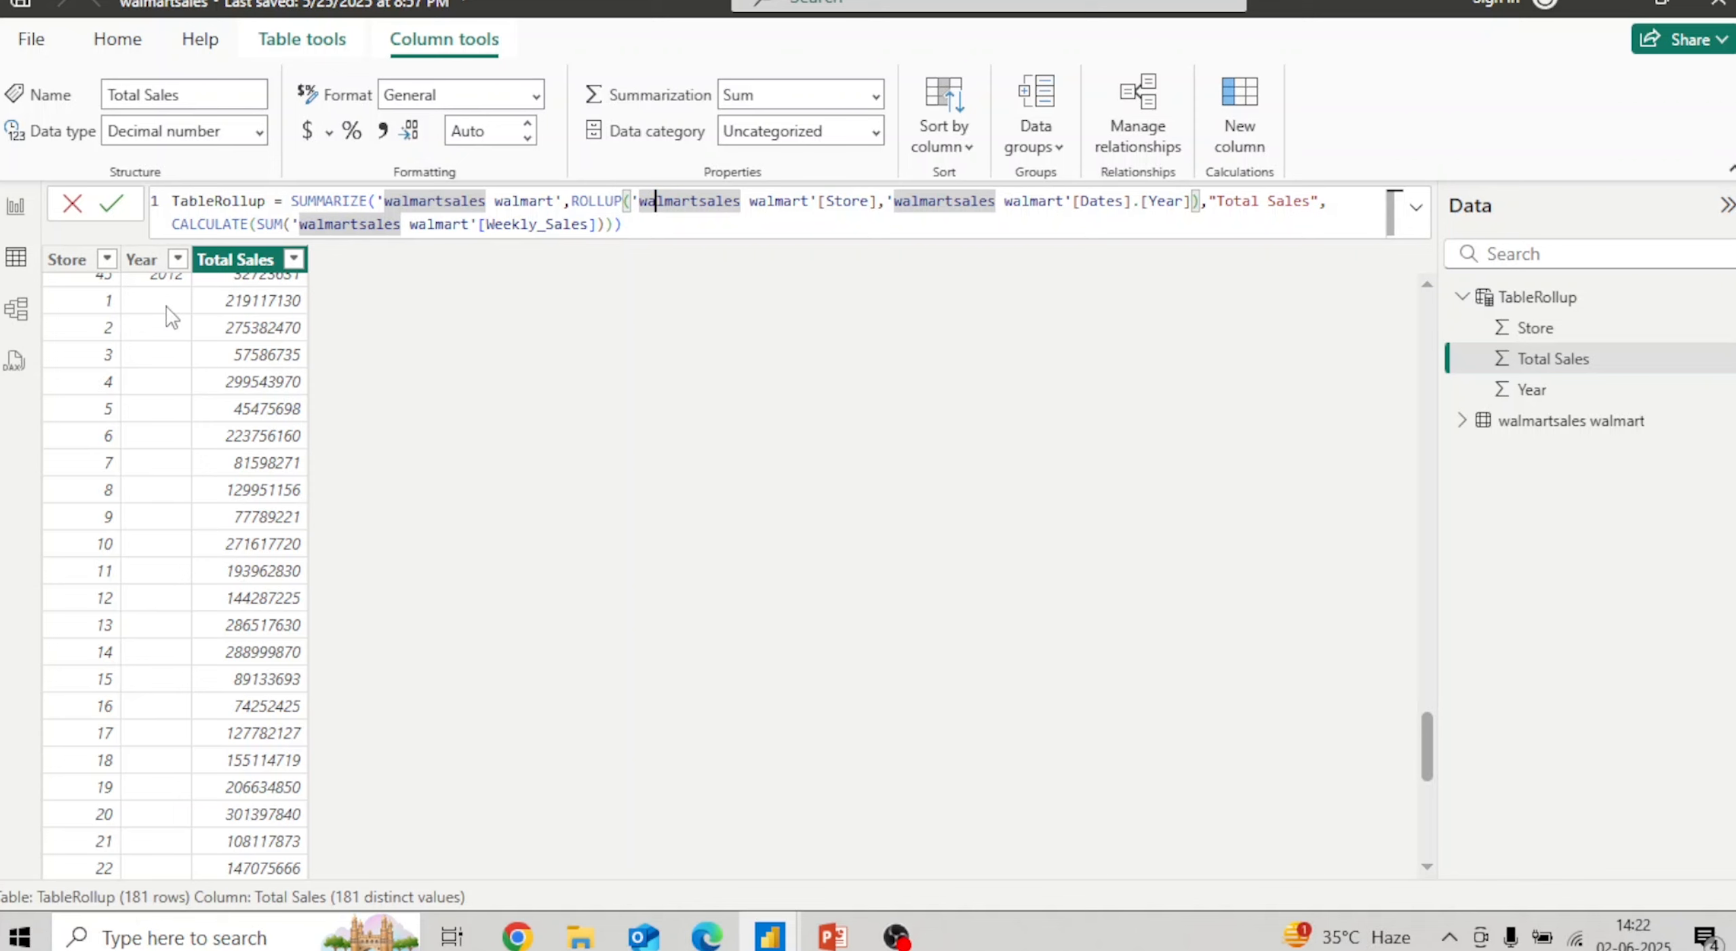
left_click(303, 303)
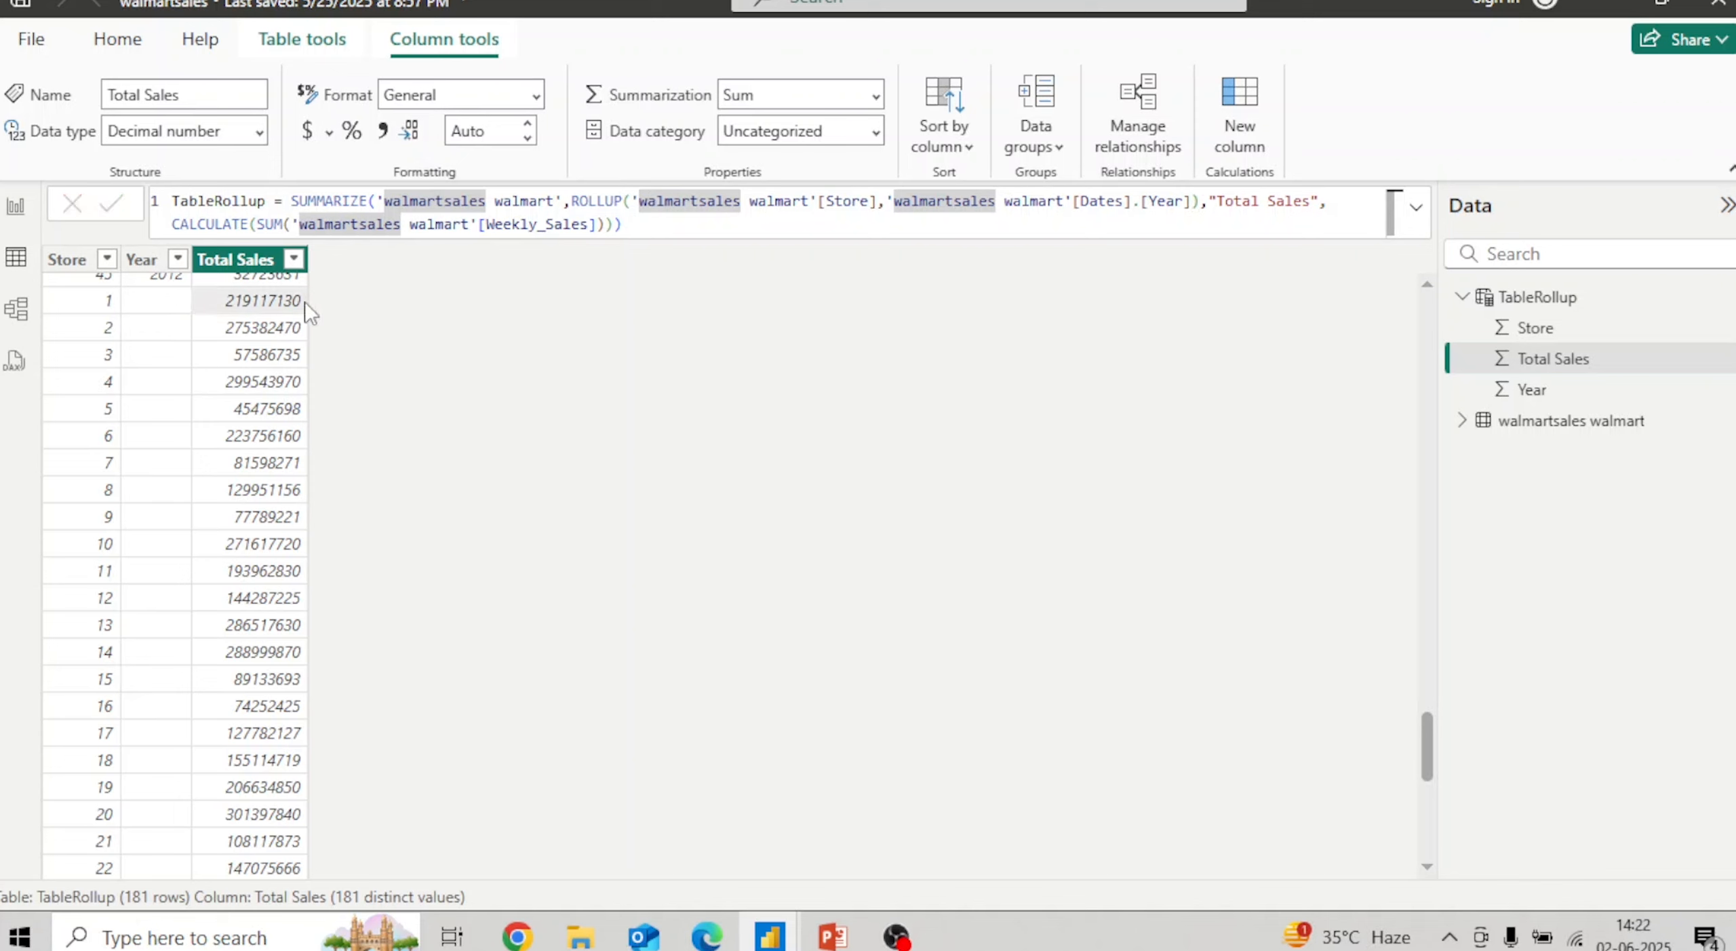
left_click_drag(1427, 746, 176, 875)
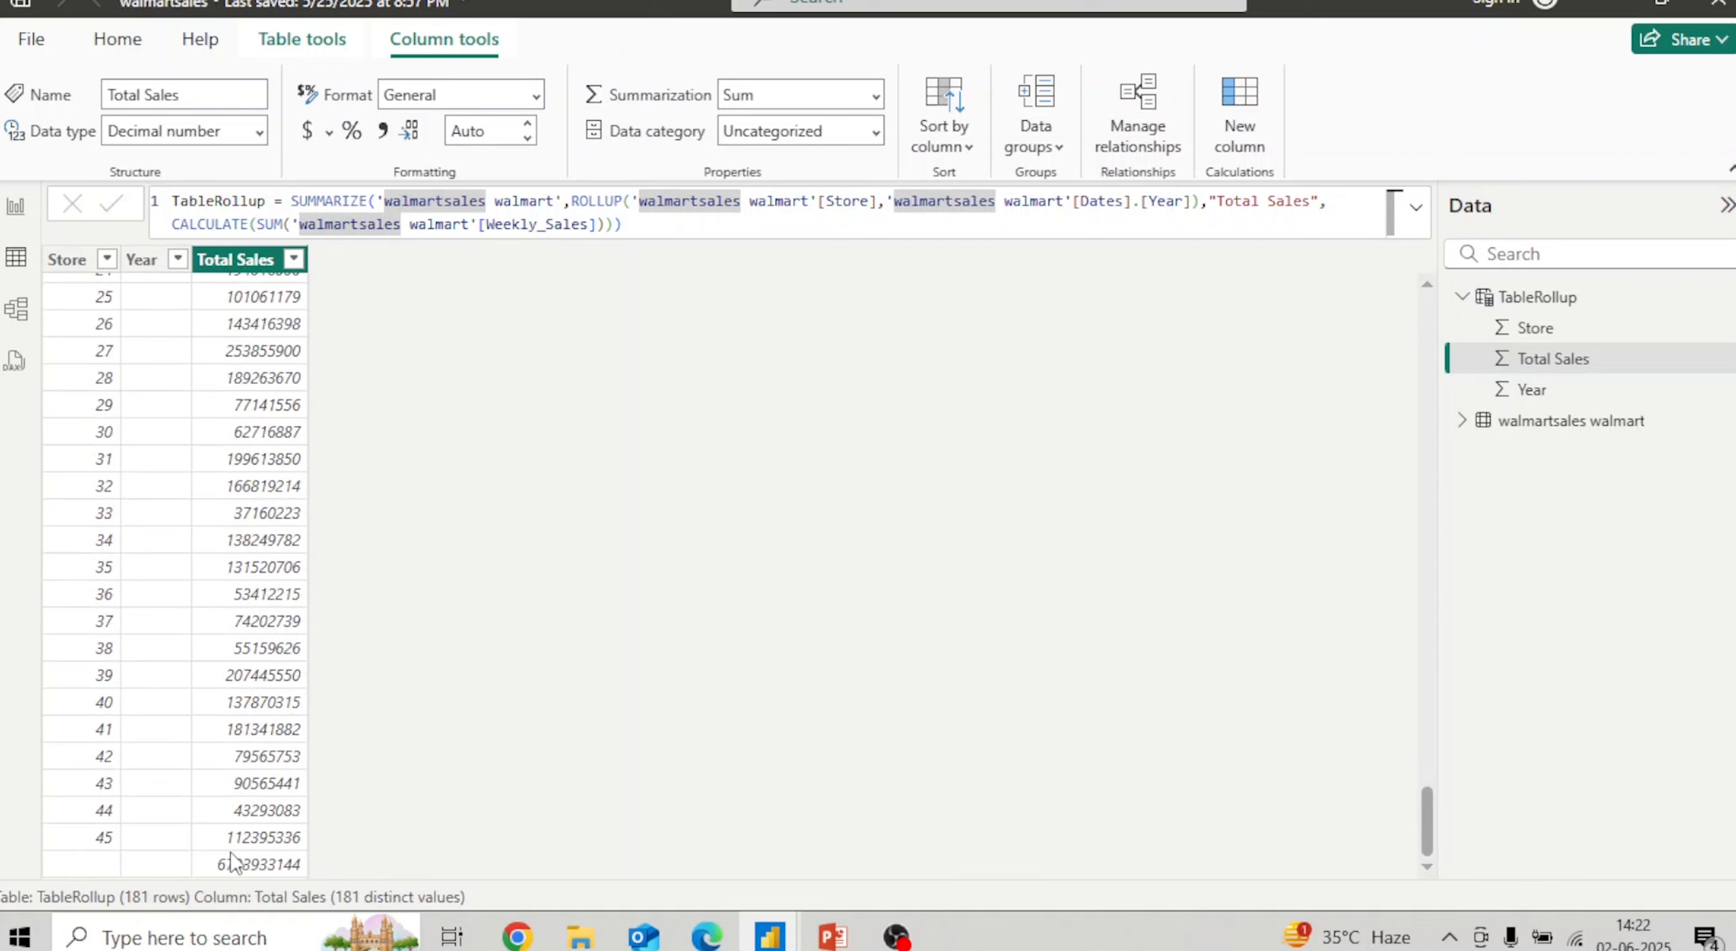
left_click(245, 868)
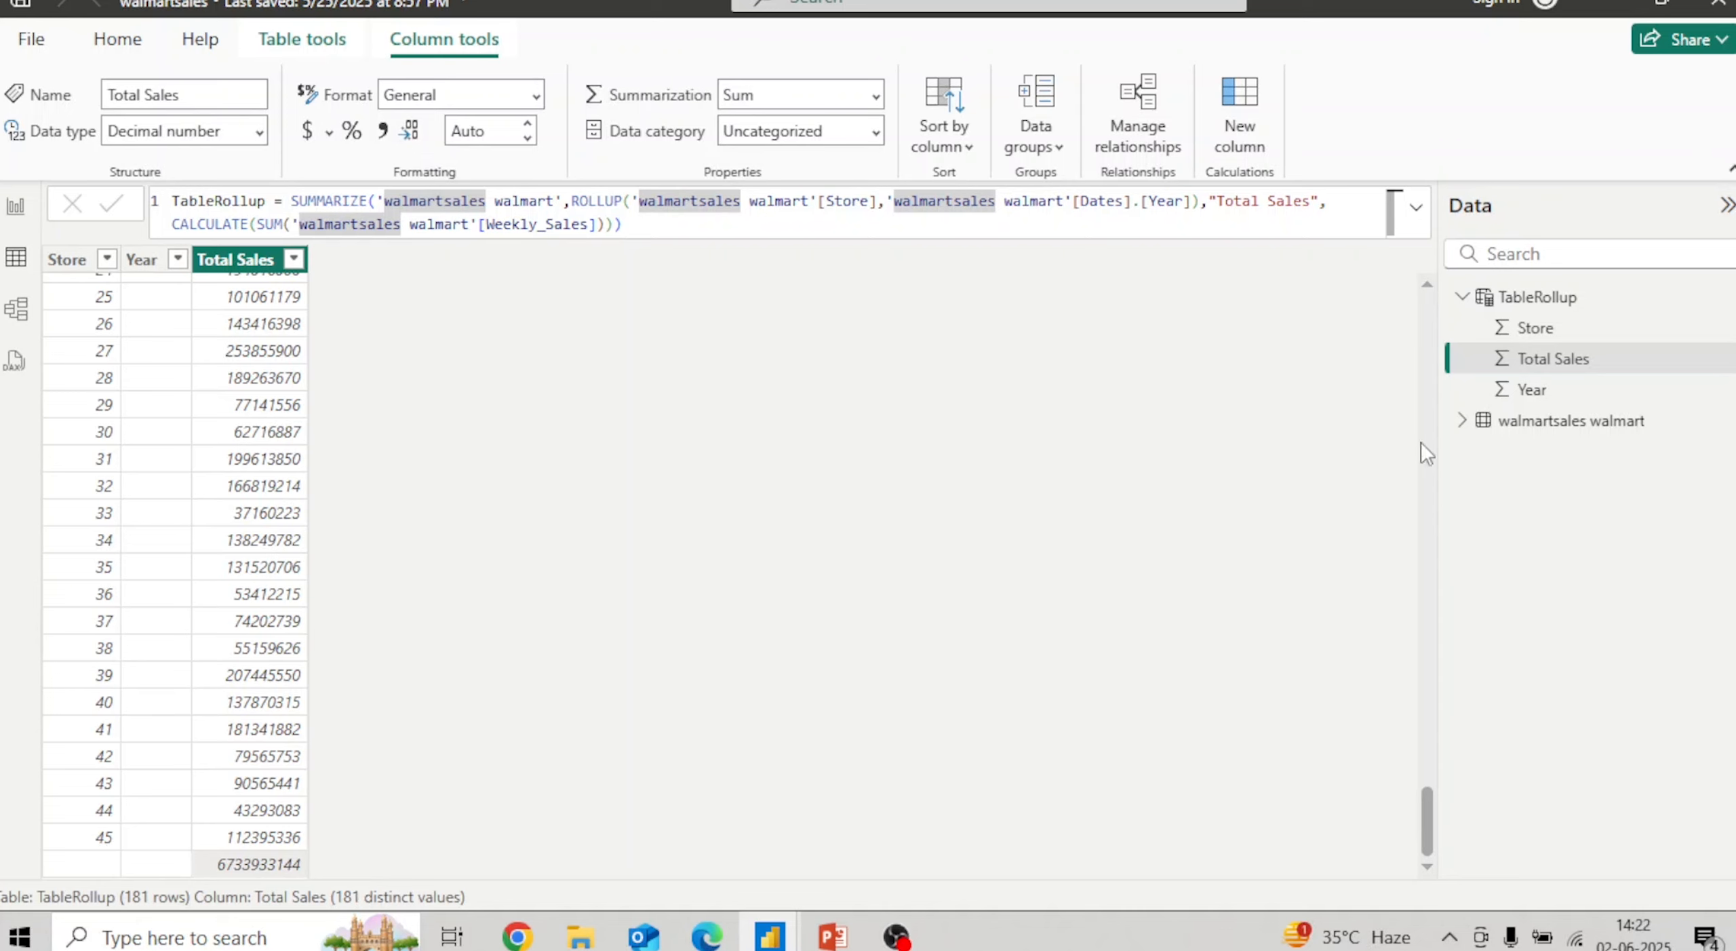
left_click(1429, 319)
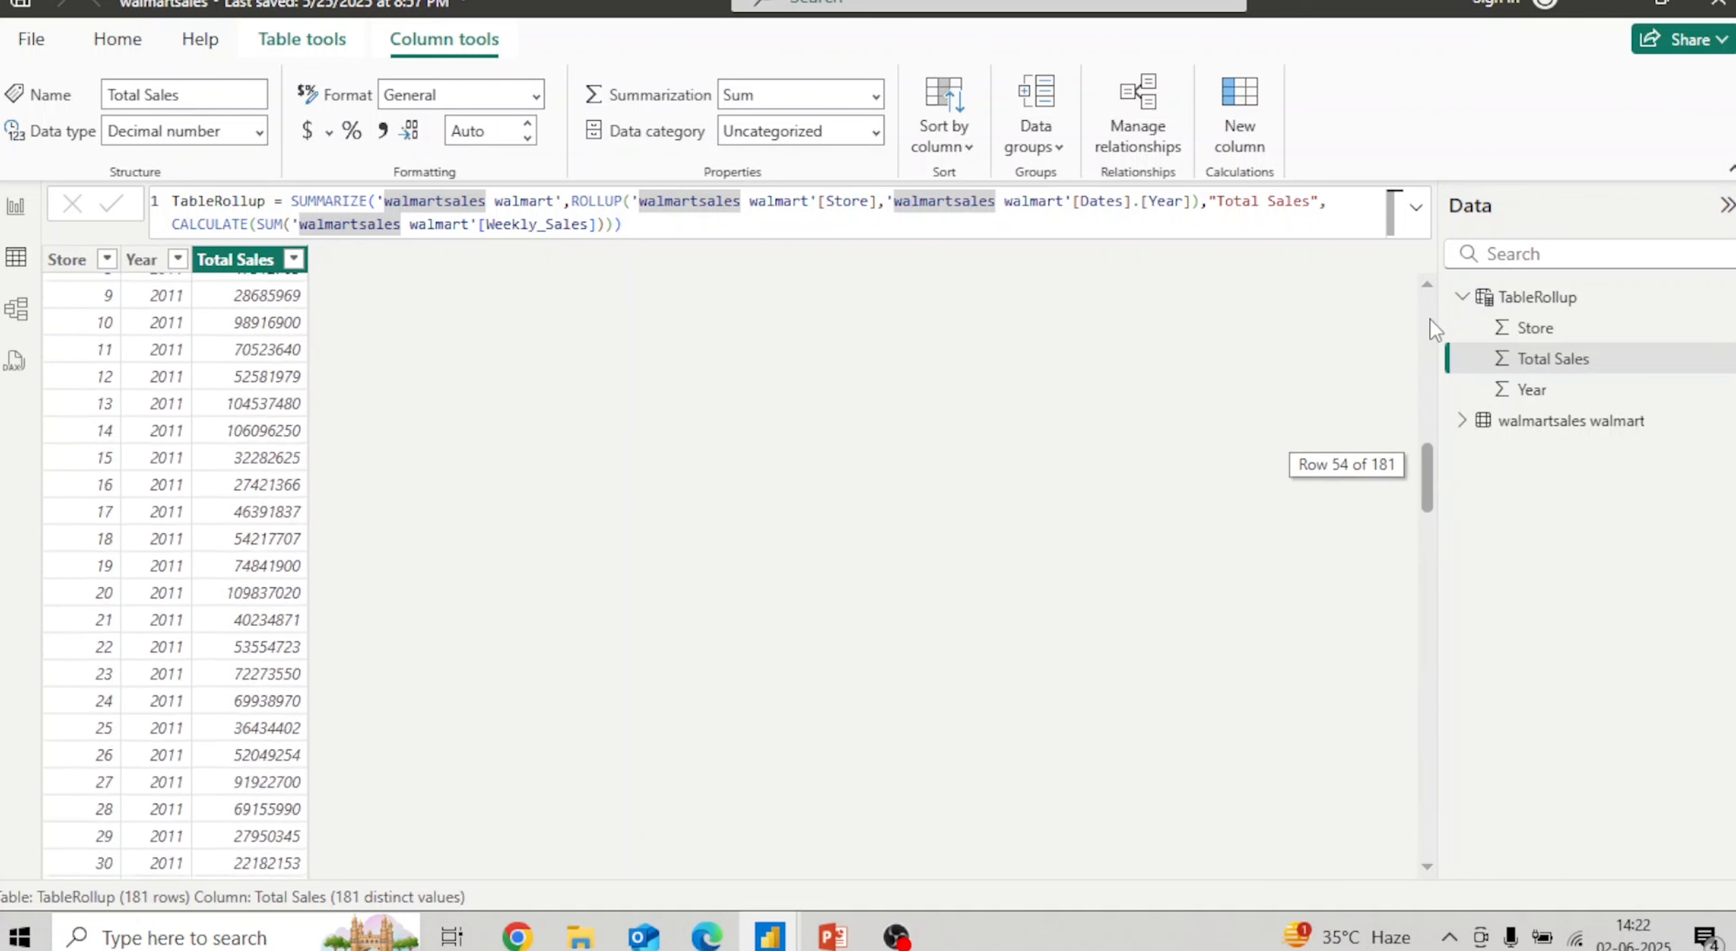
left_click(1430, 319)
left_click_drag(1428, 419, 1426, 339)
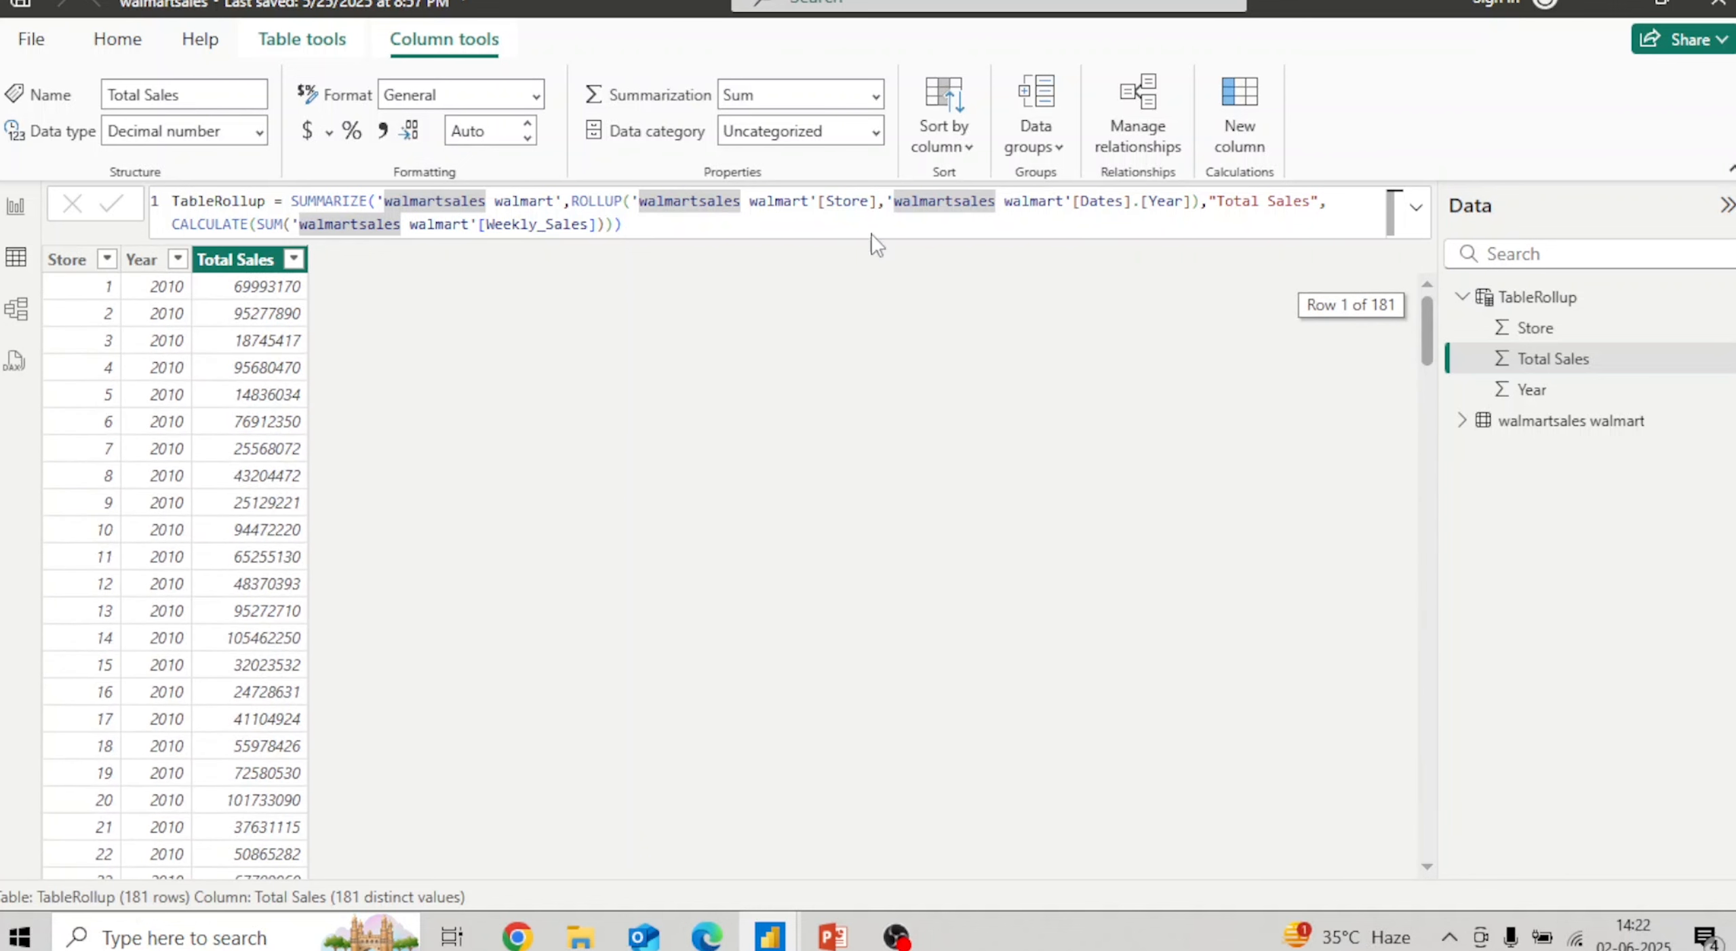
Step: Nest the Store and Dates Year columns as ROLLUP(ROLLUPGROUP(...)) in the TableRollup formula, commit it and check the table's last rows
left_click(627, 202)
type("GROUP")
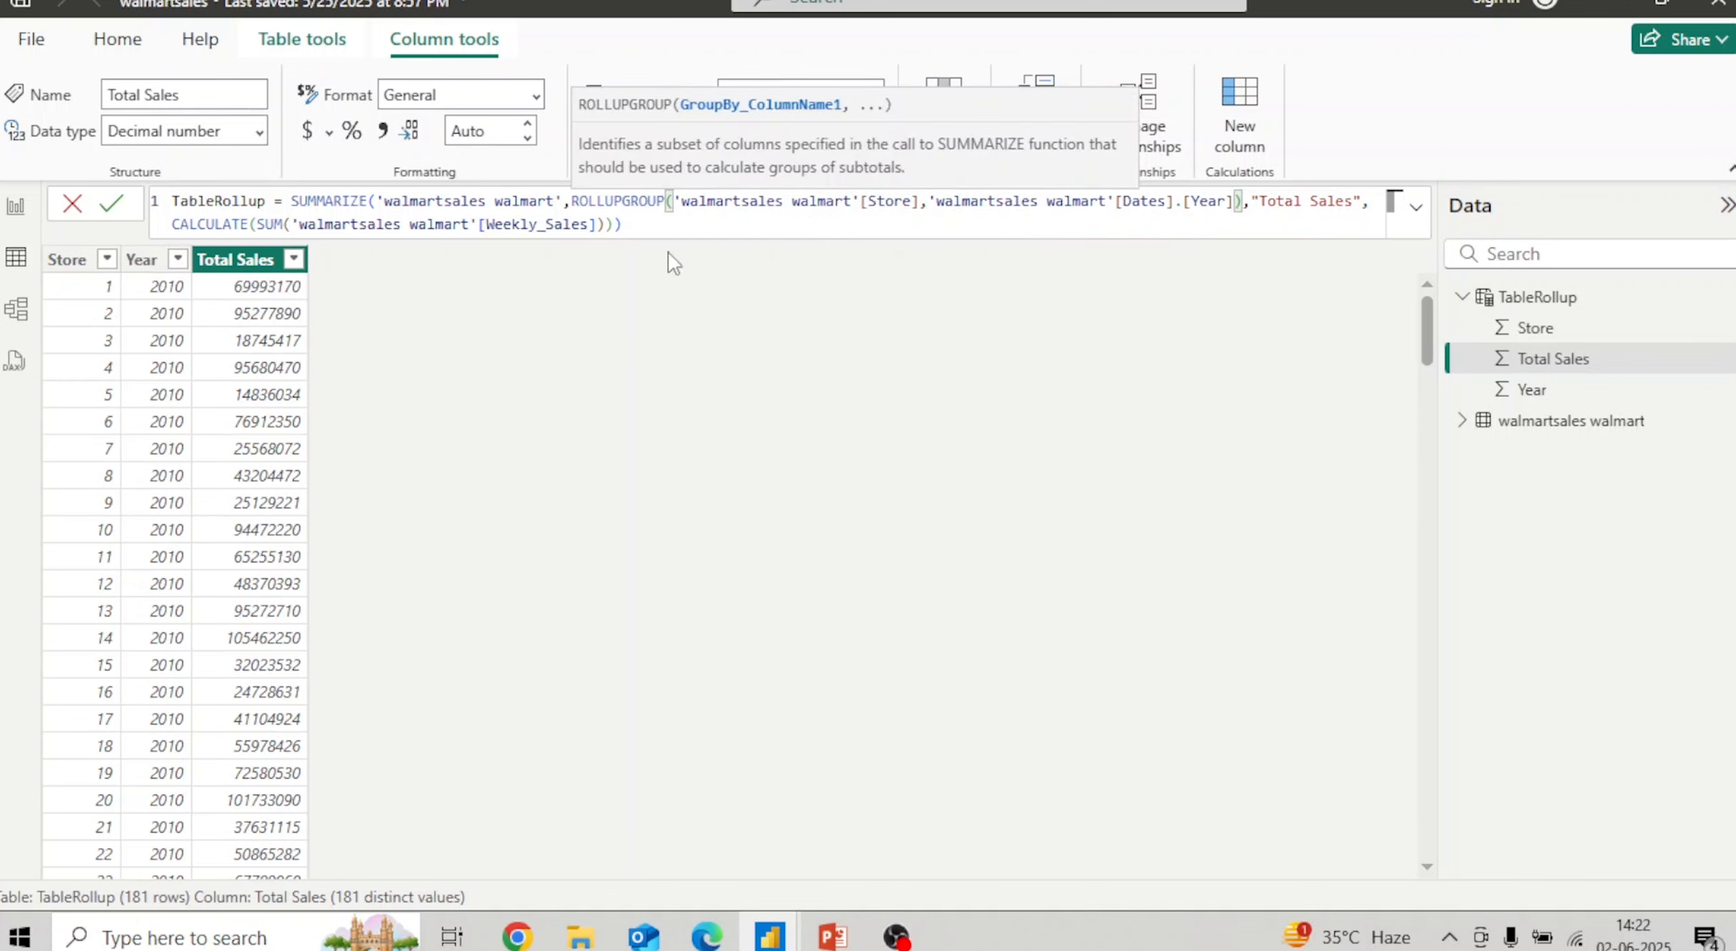
left_click(624, 234)
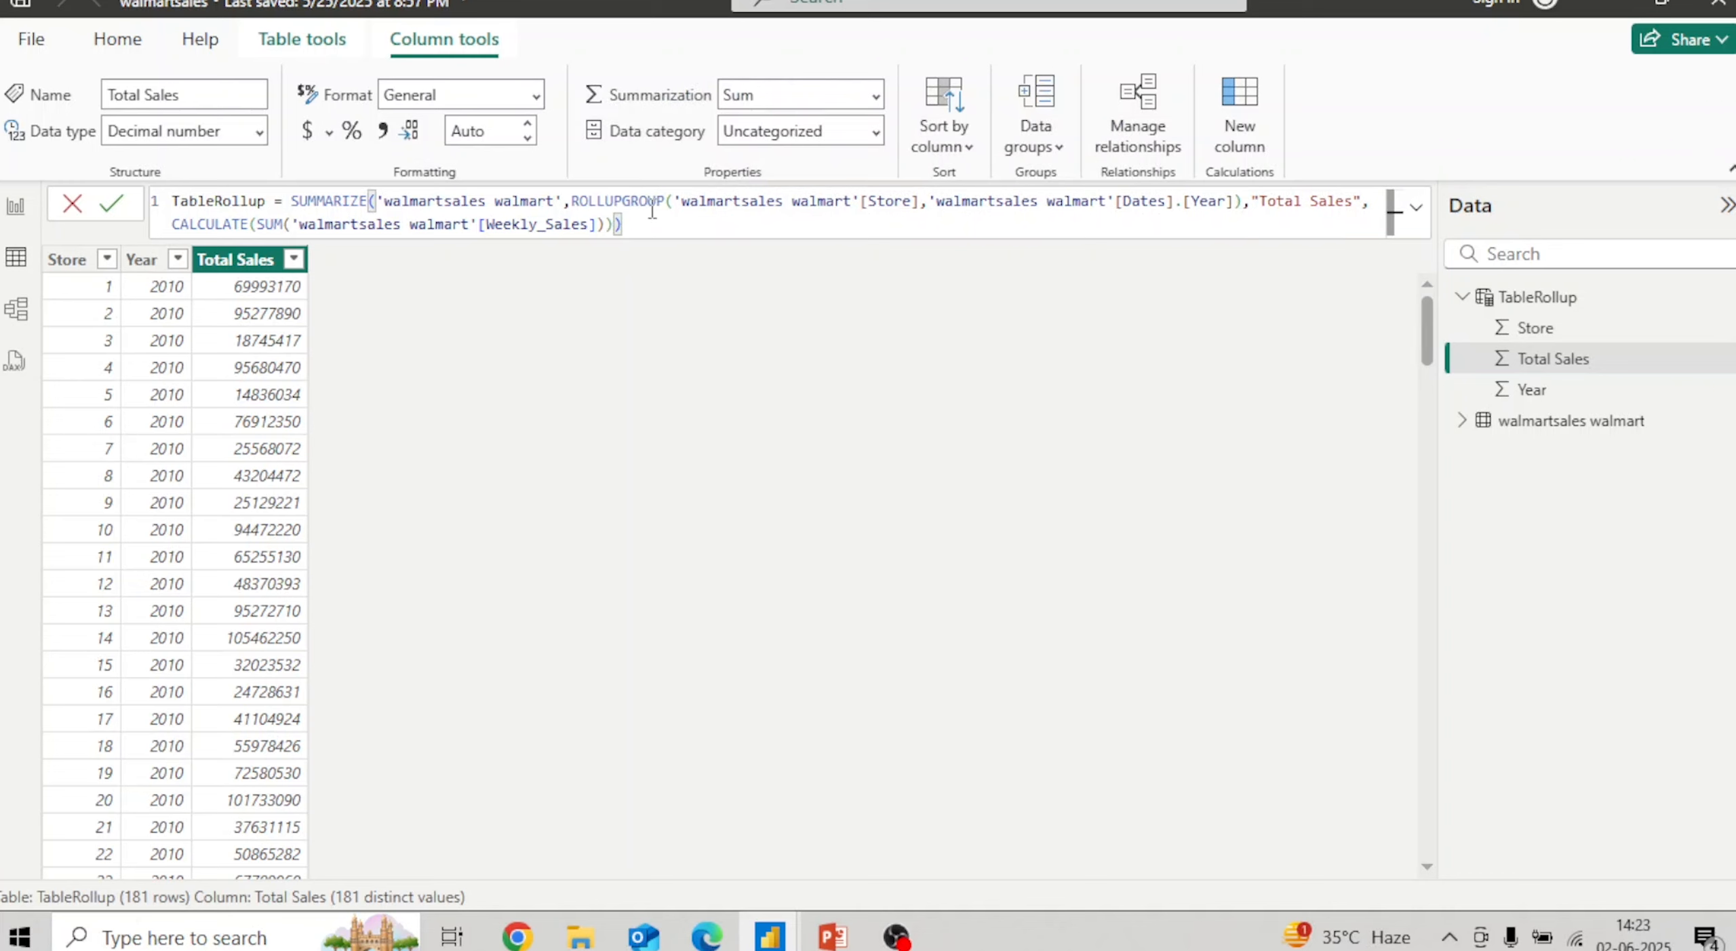
double_click(576, 194)
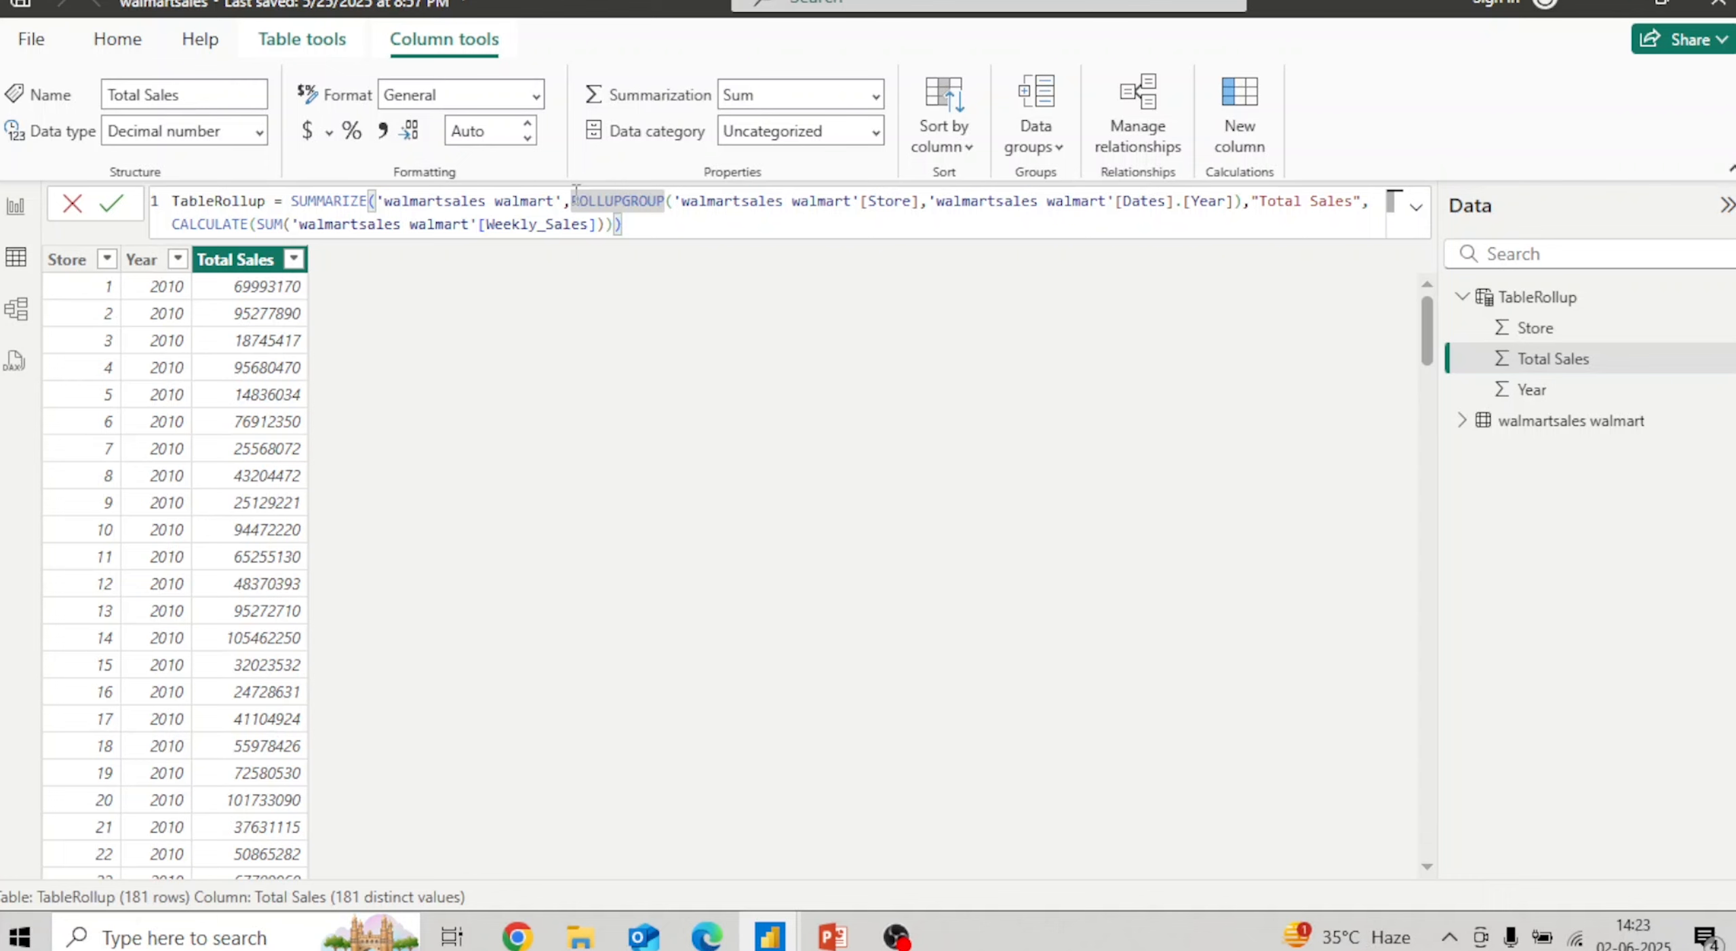
type("ROLLUP(")
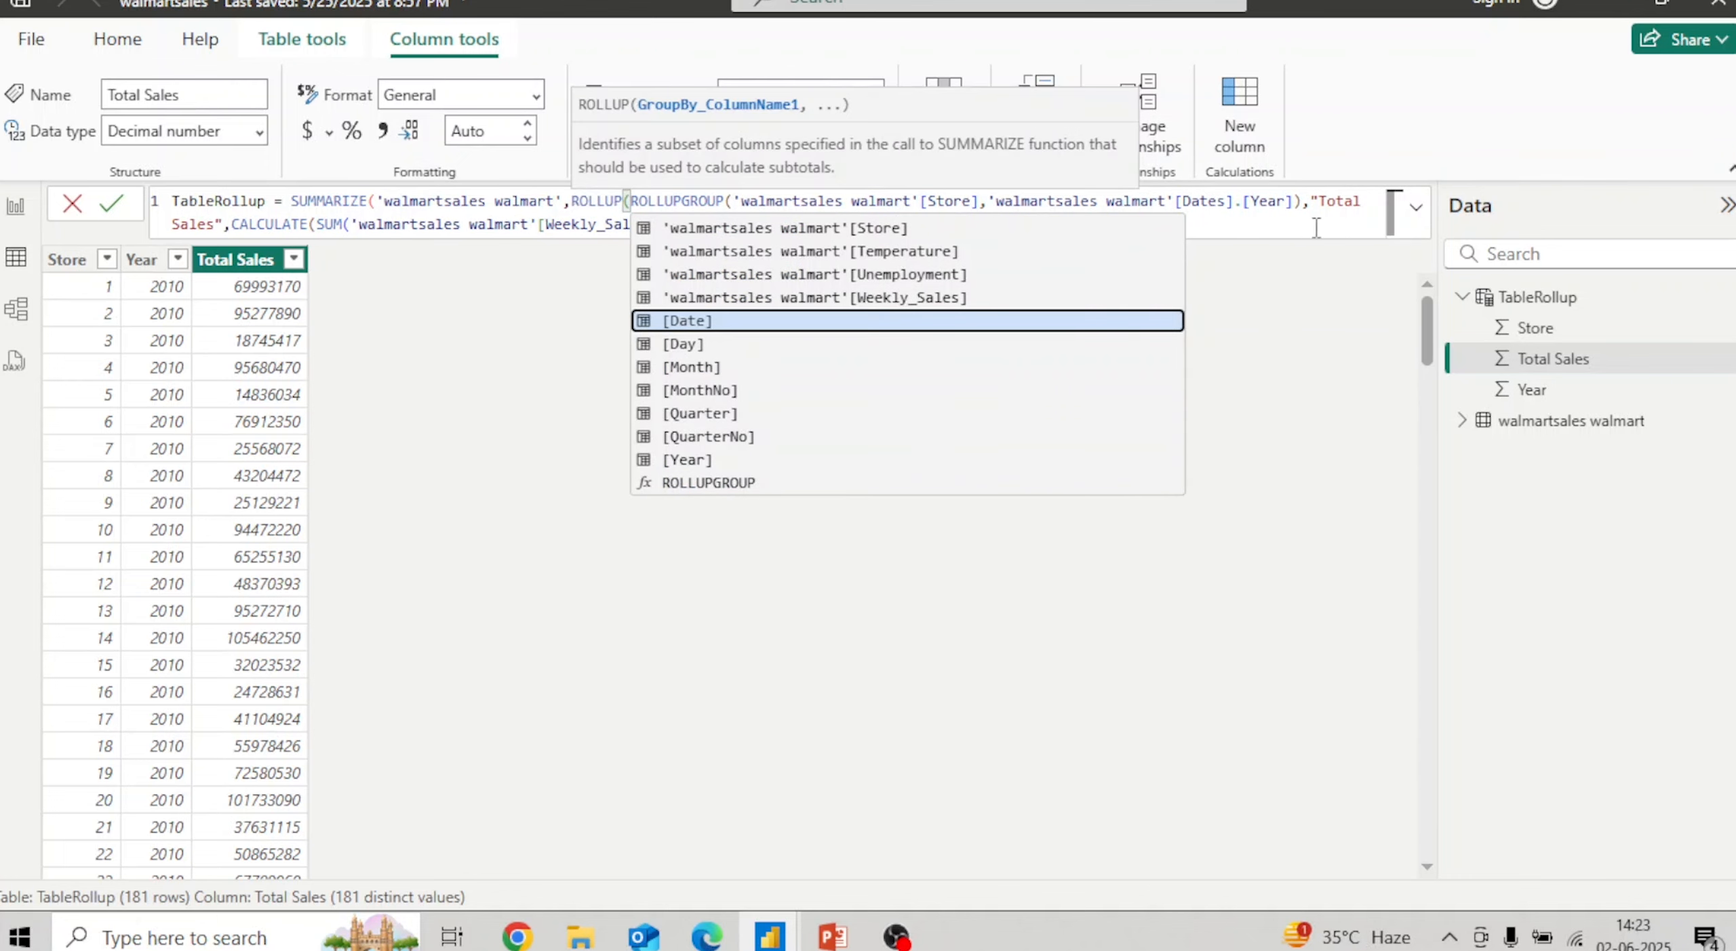
left_click(1301, 203)
type(")")
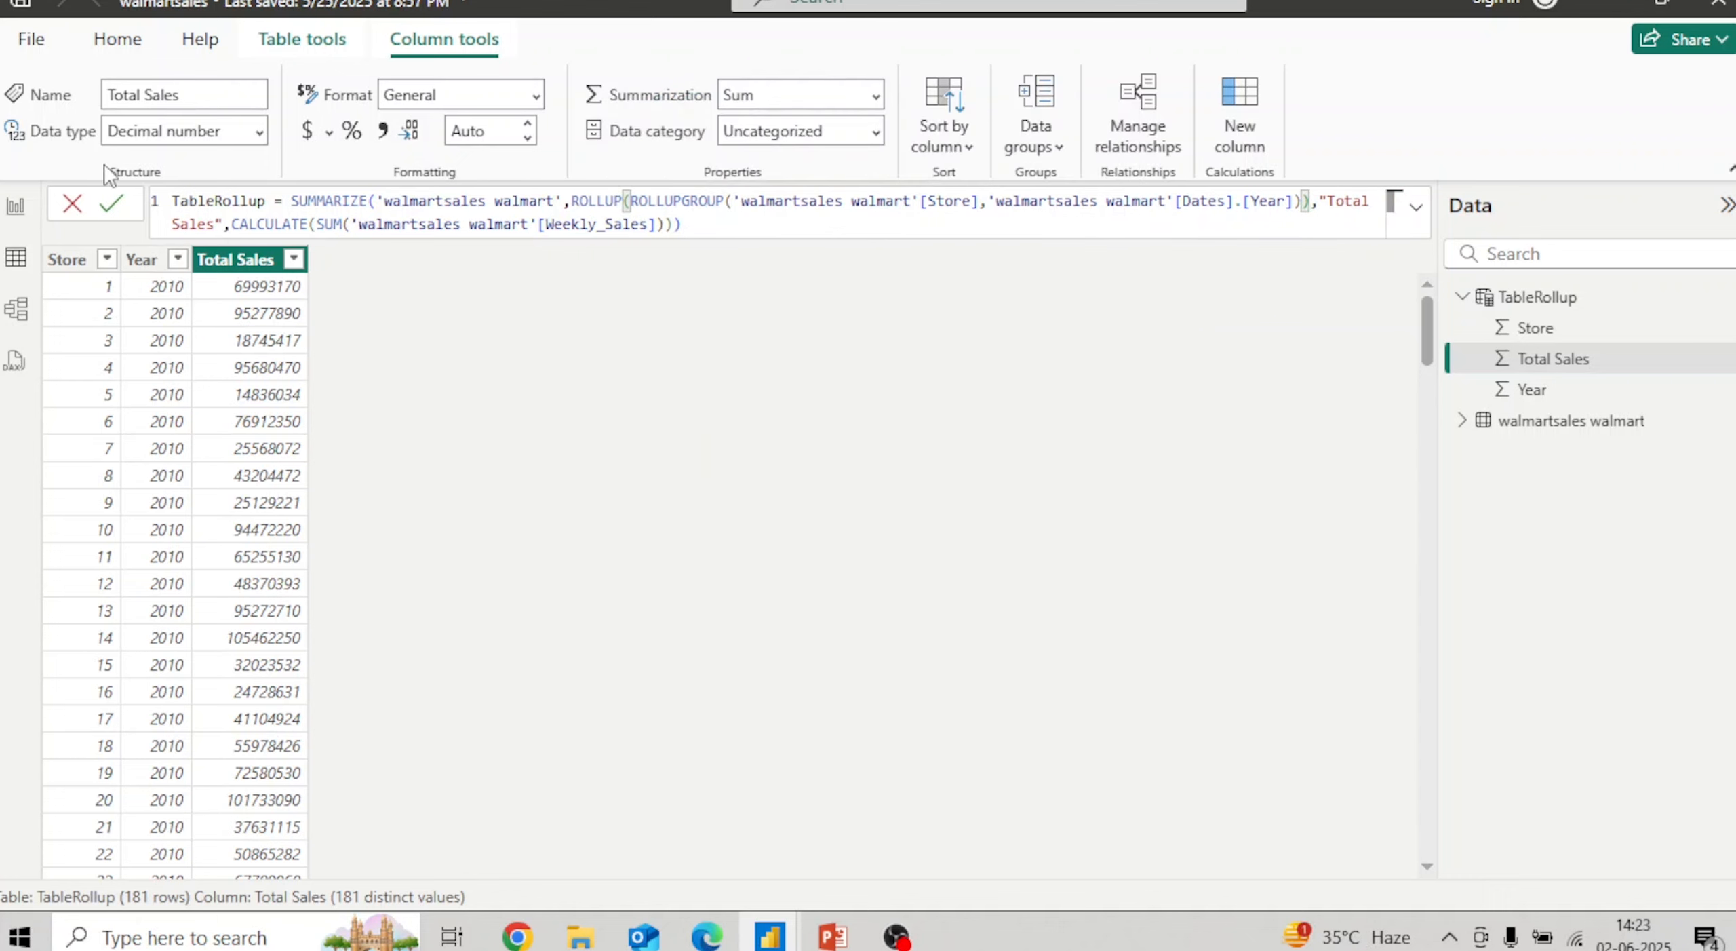
left_click(112, 203)
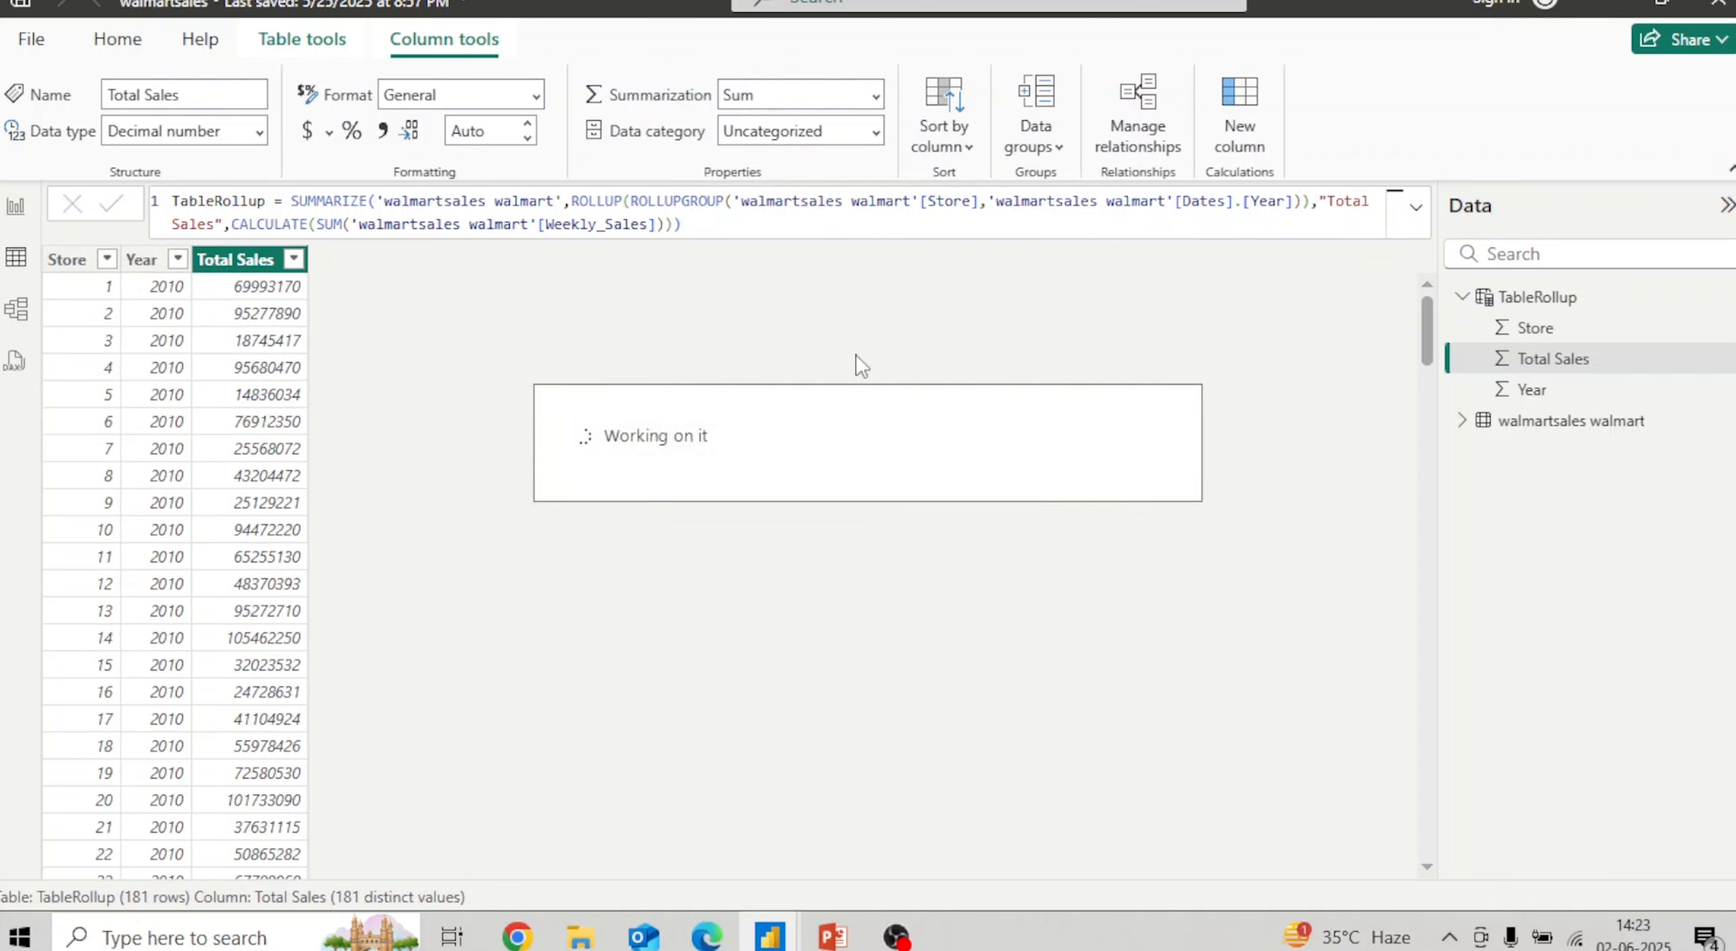
left_click_drag(1432, 375, 1429, 943)
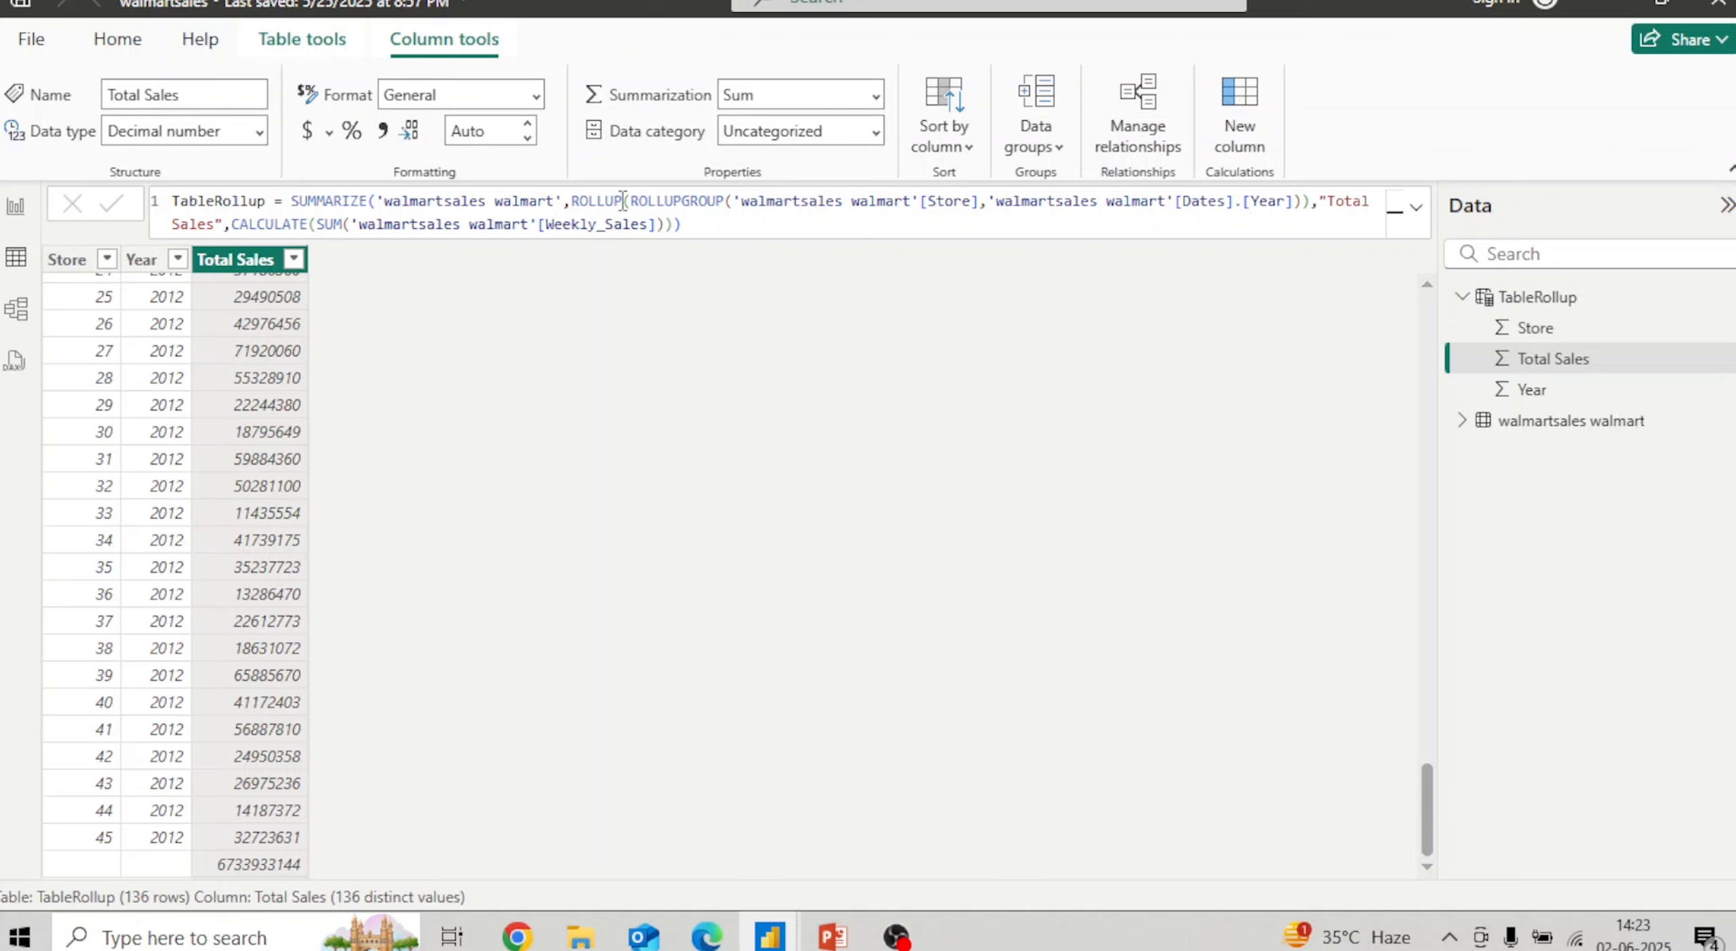
left_click_drag(622, 203, 732, 202)
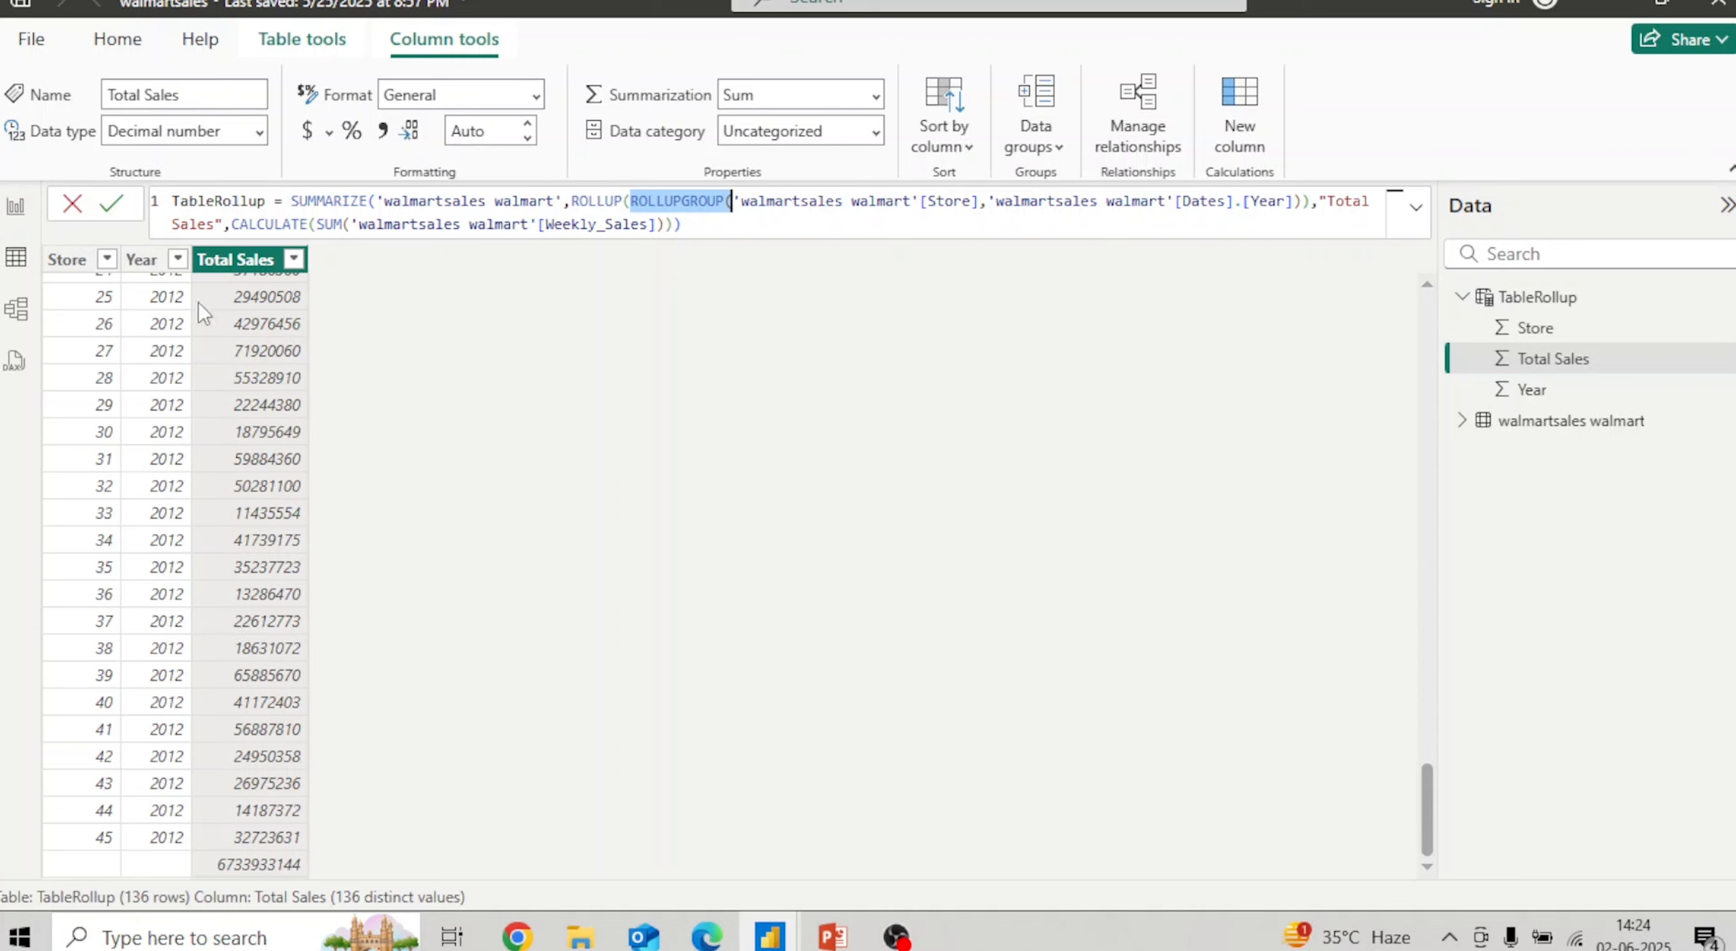
Step: Place a card visual with the sum of Weekly_Sales on the report page to compare with the grand total, and delete the card
left_click(15, 211)
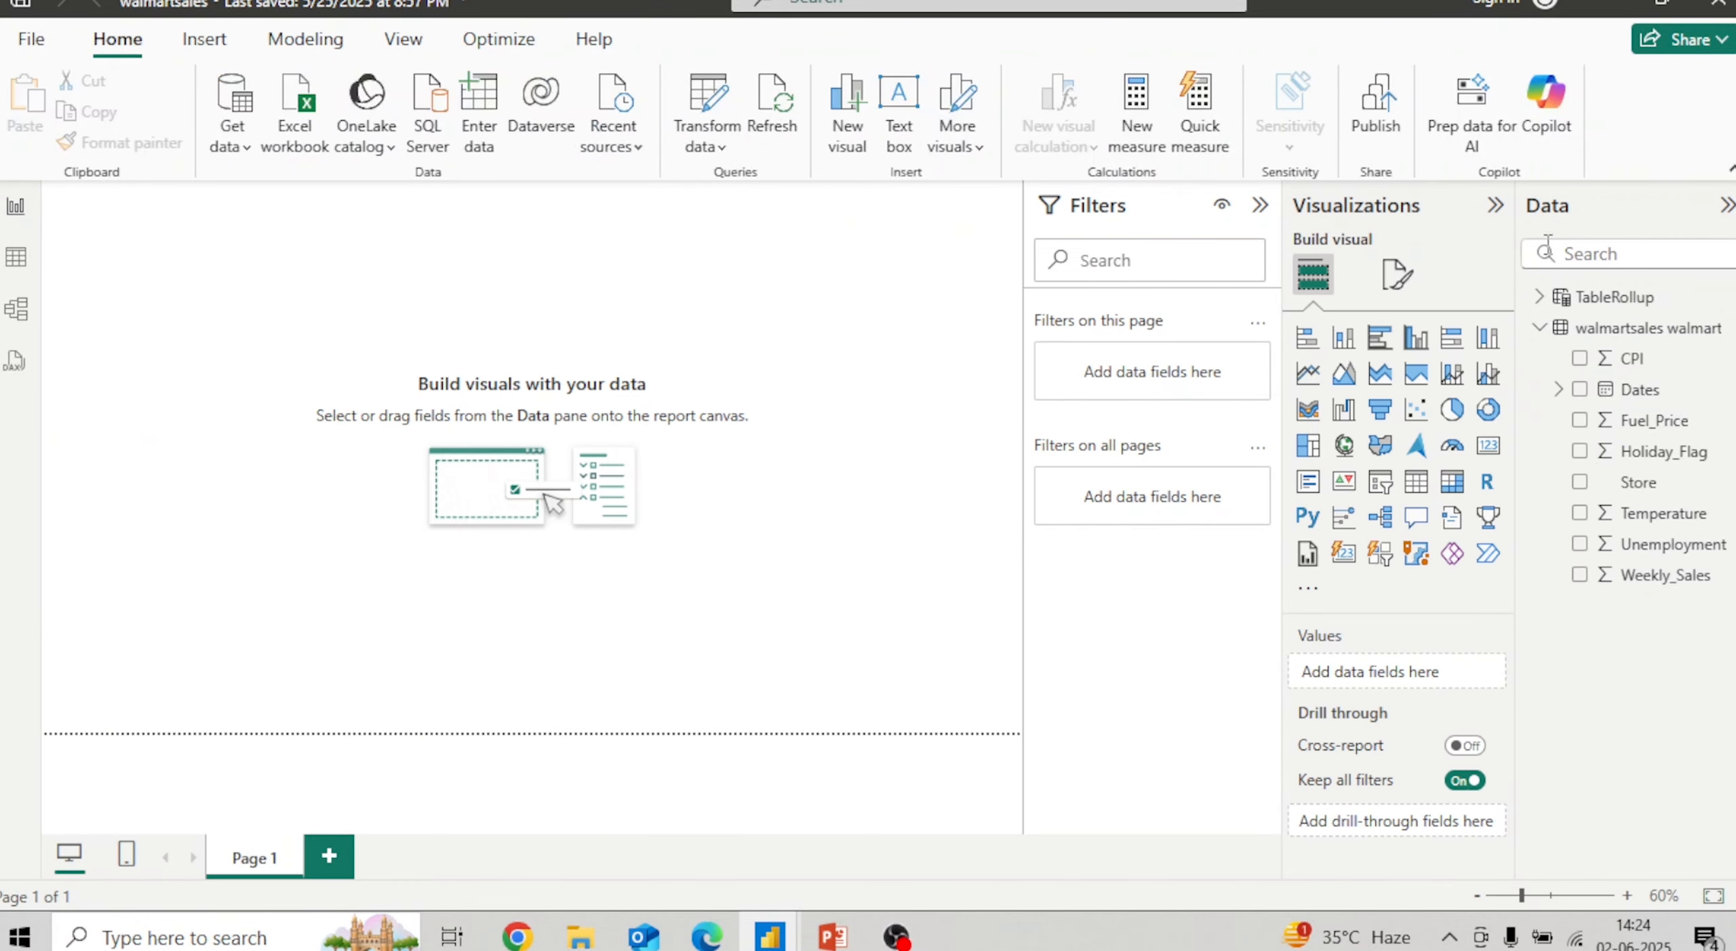
left_click(1489, 448)
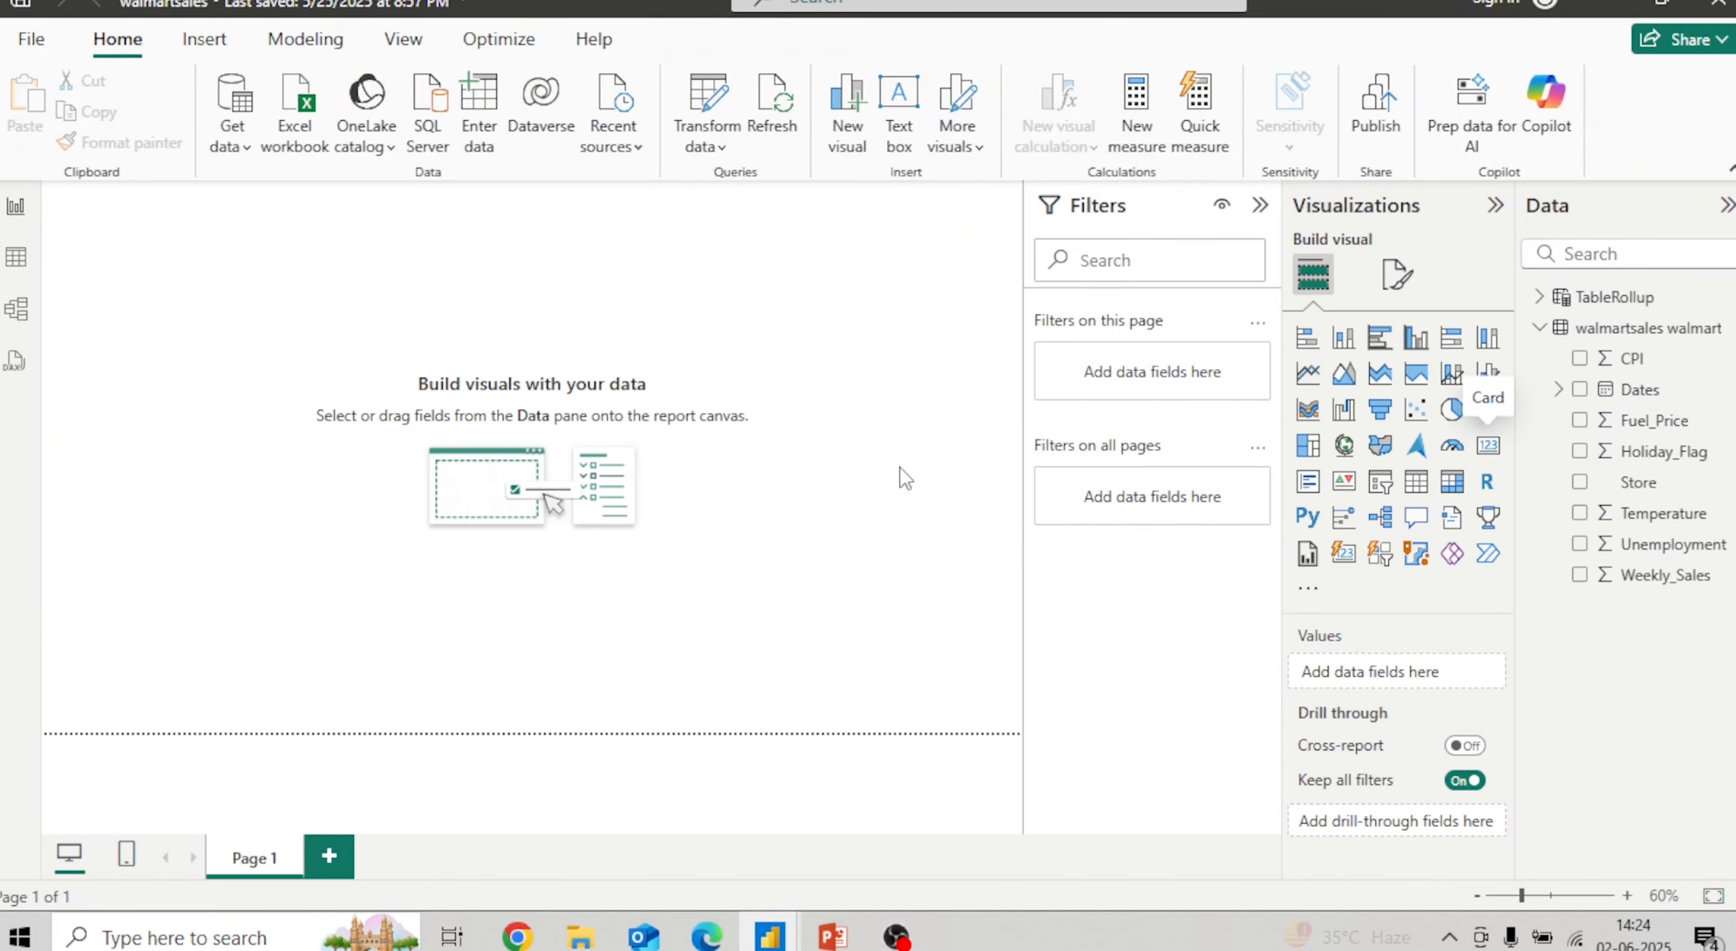
left_click_drag(216, 275, 650, 404)
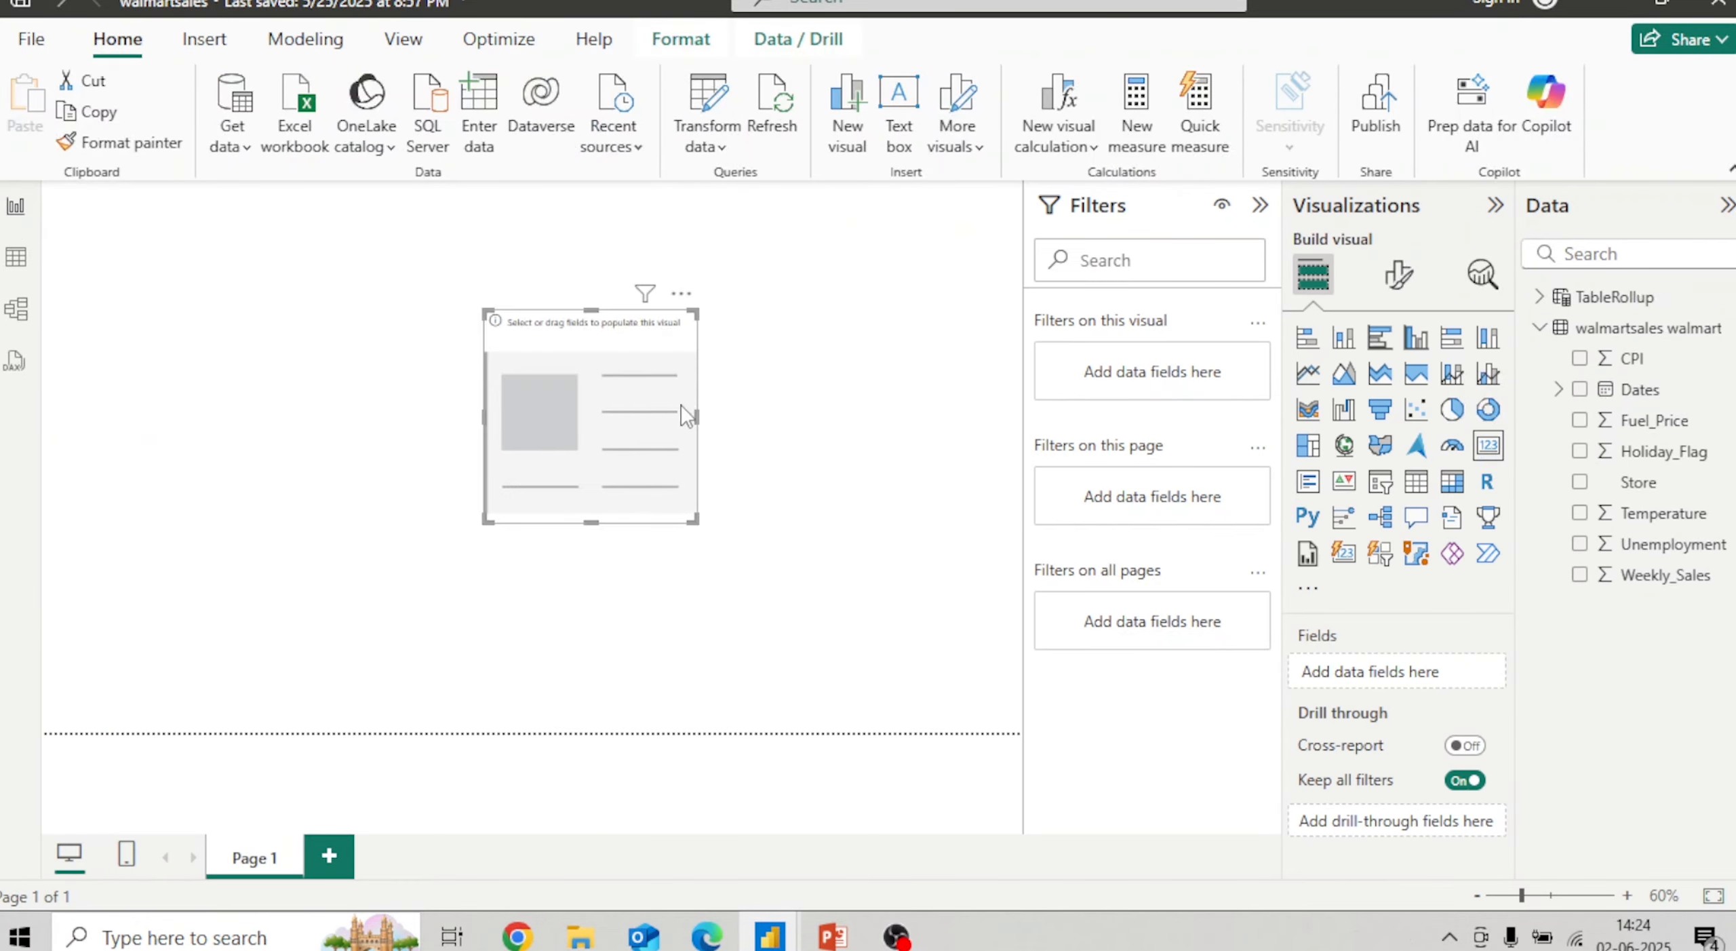
left_click_drag(1647, 577, 610, 410)
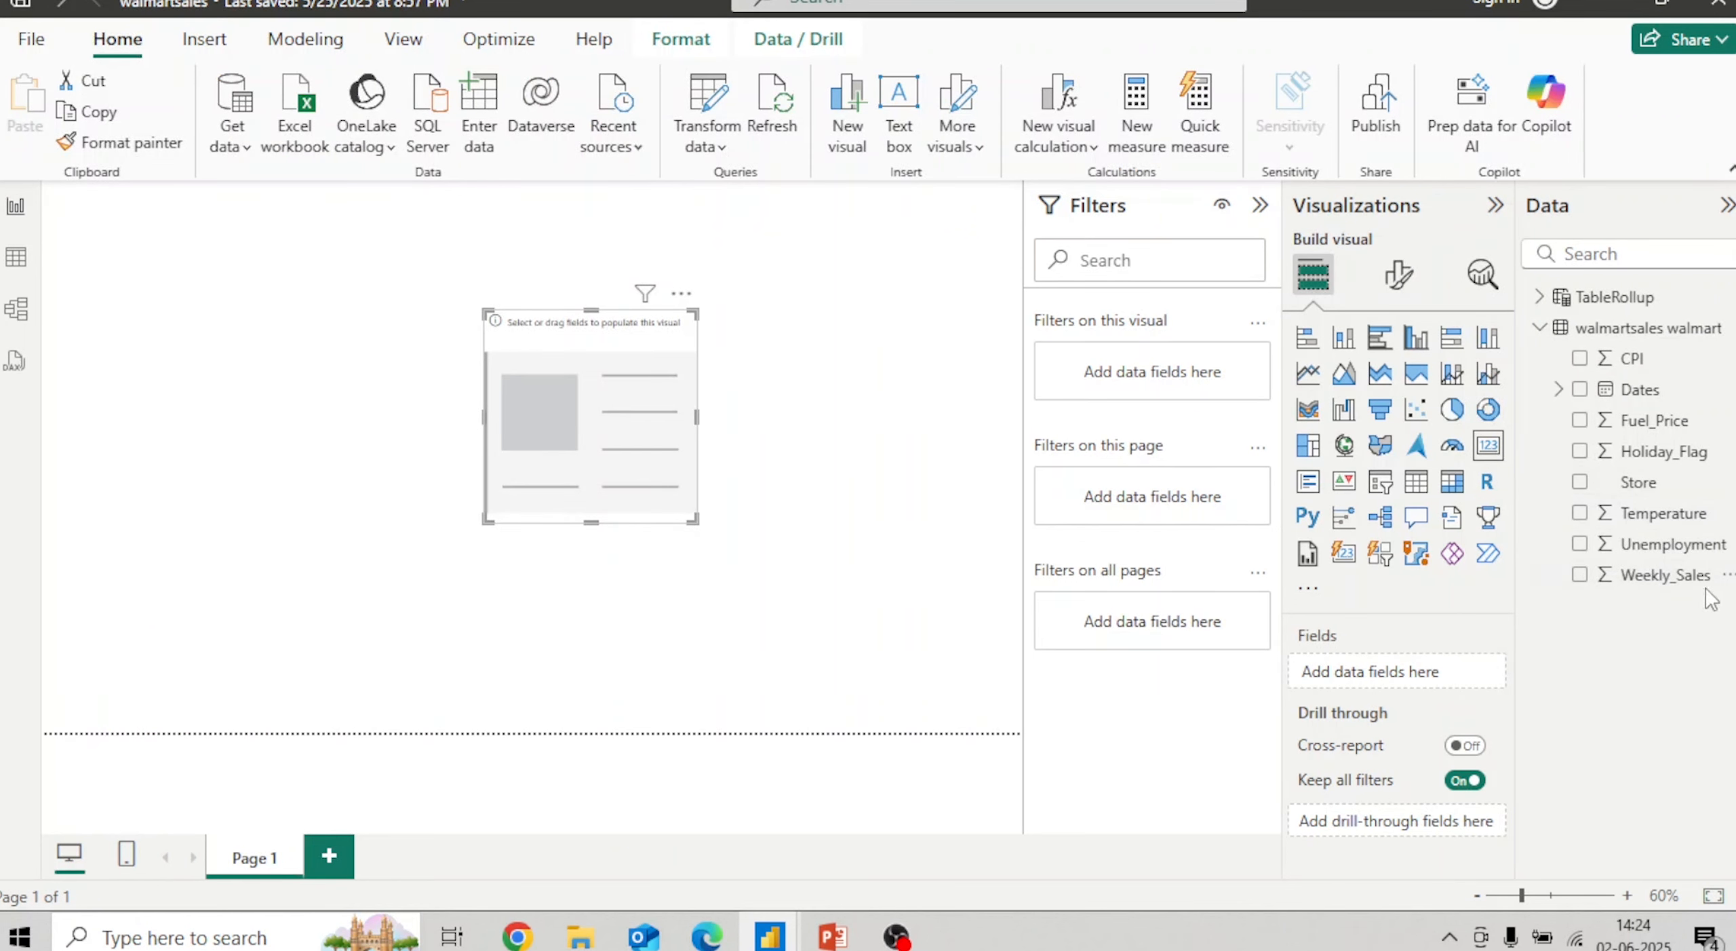
left_click_drag(1654, 575, 587, 463)
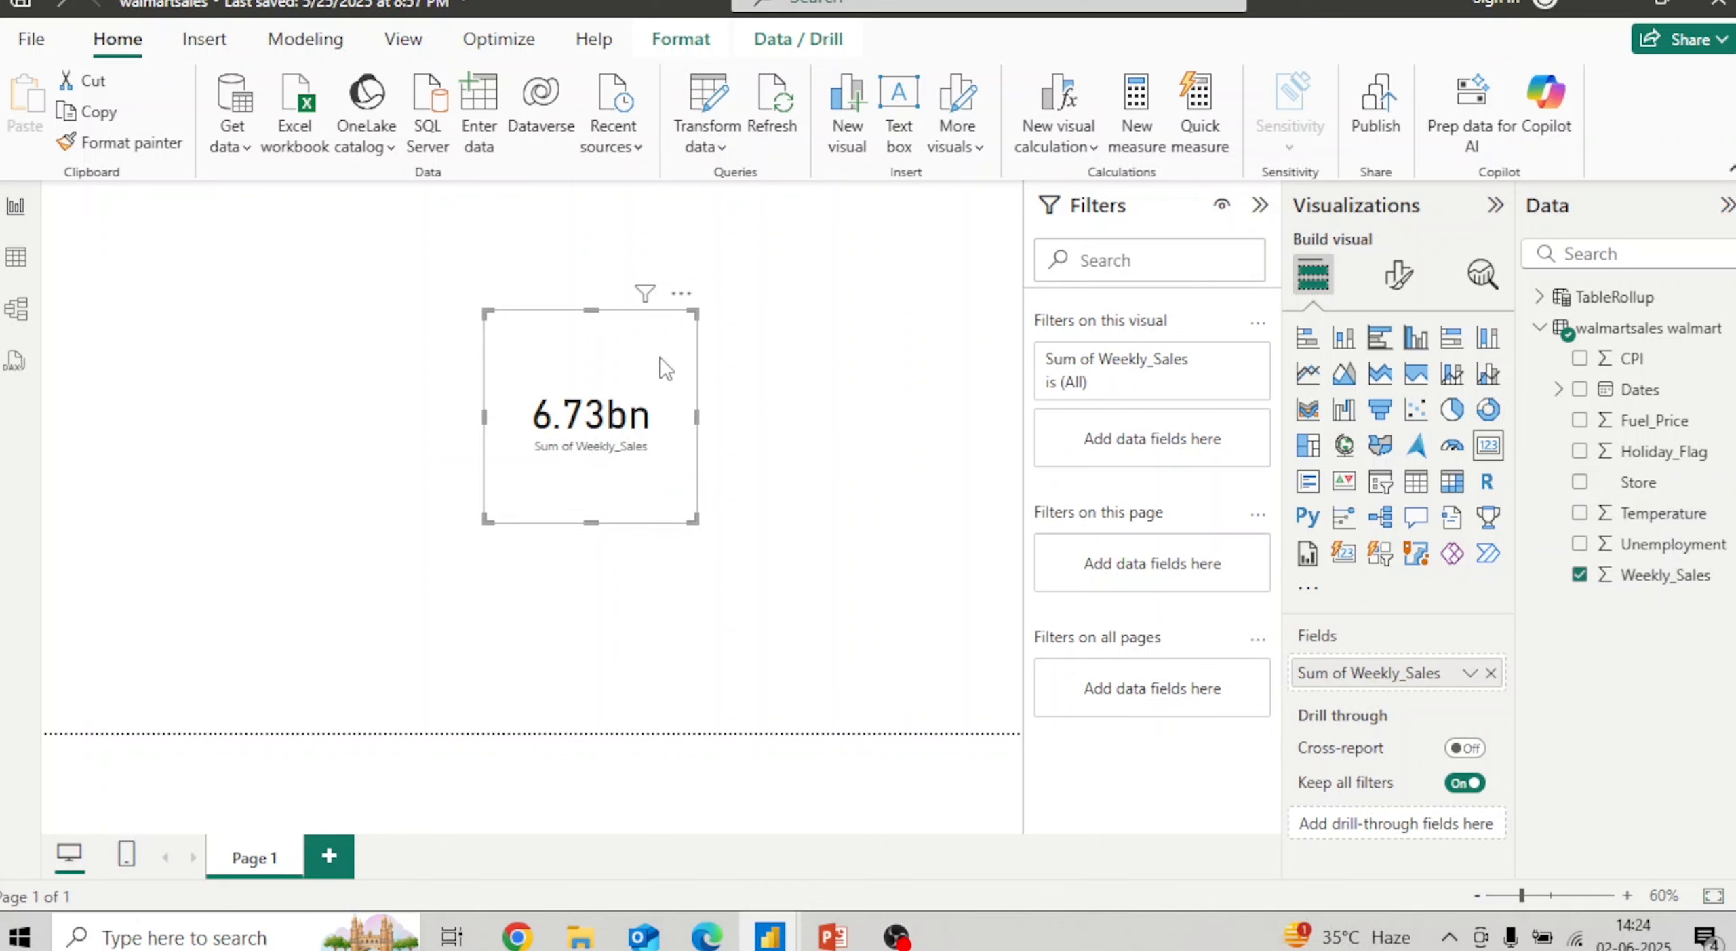
key("Delete")
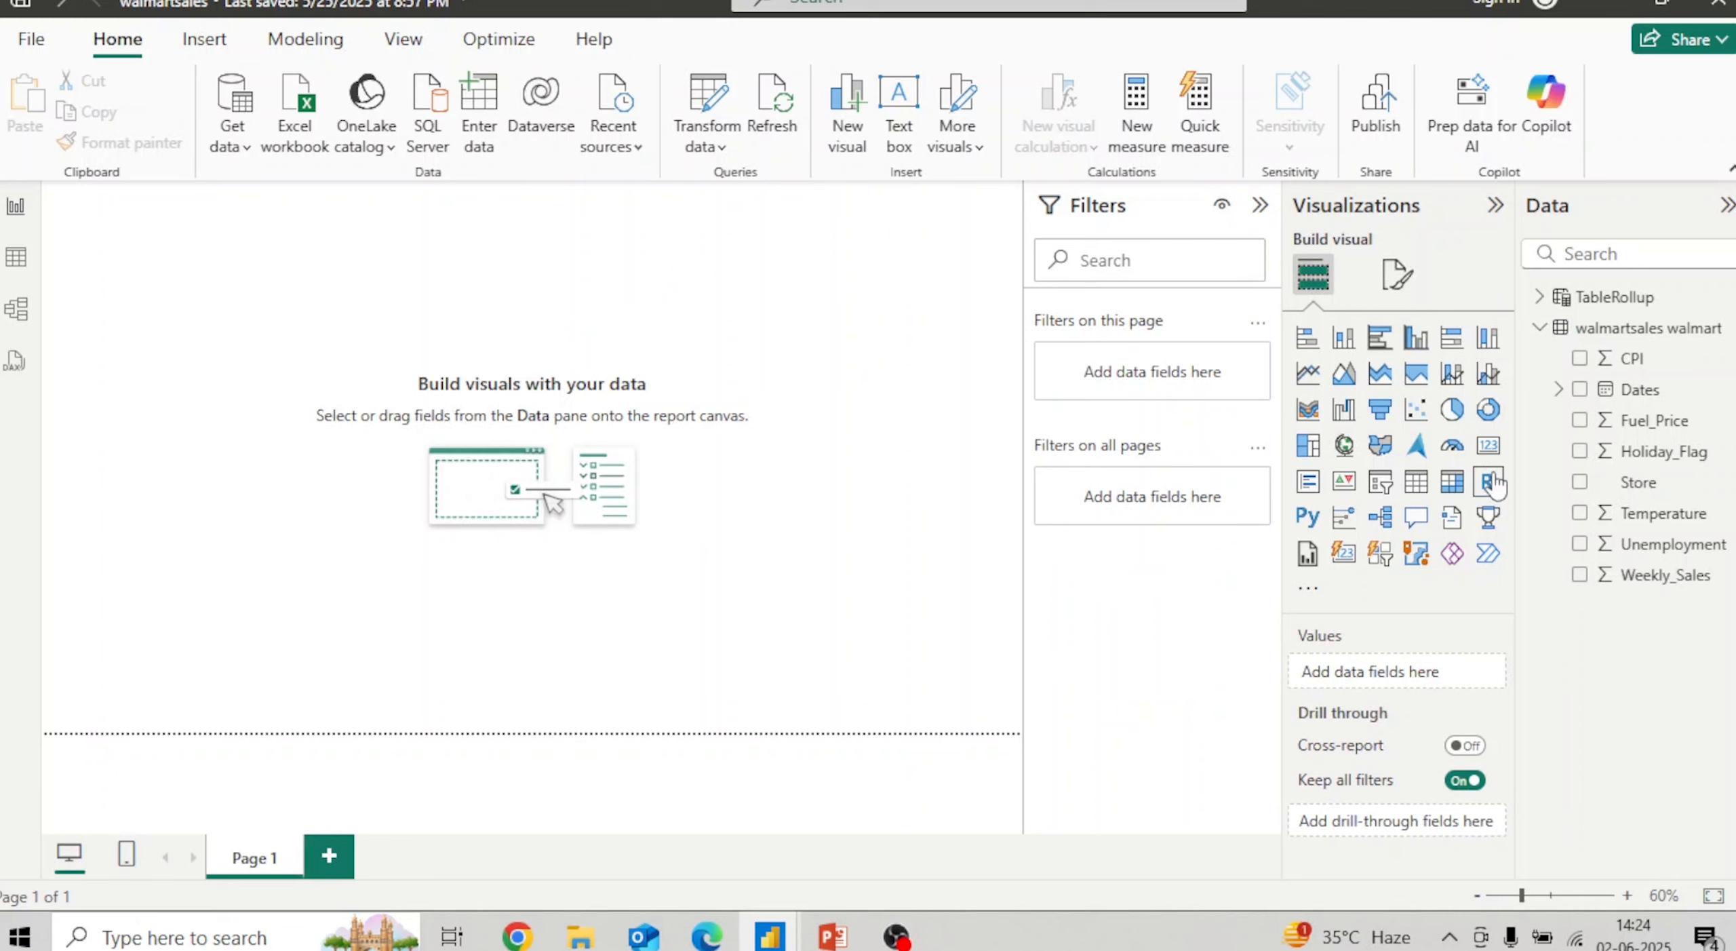
Step: Add an empty line and stacked column chart to the report page and expand the TableRollup fields
left_click(1380, 483)
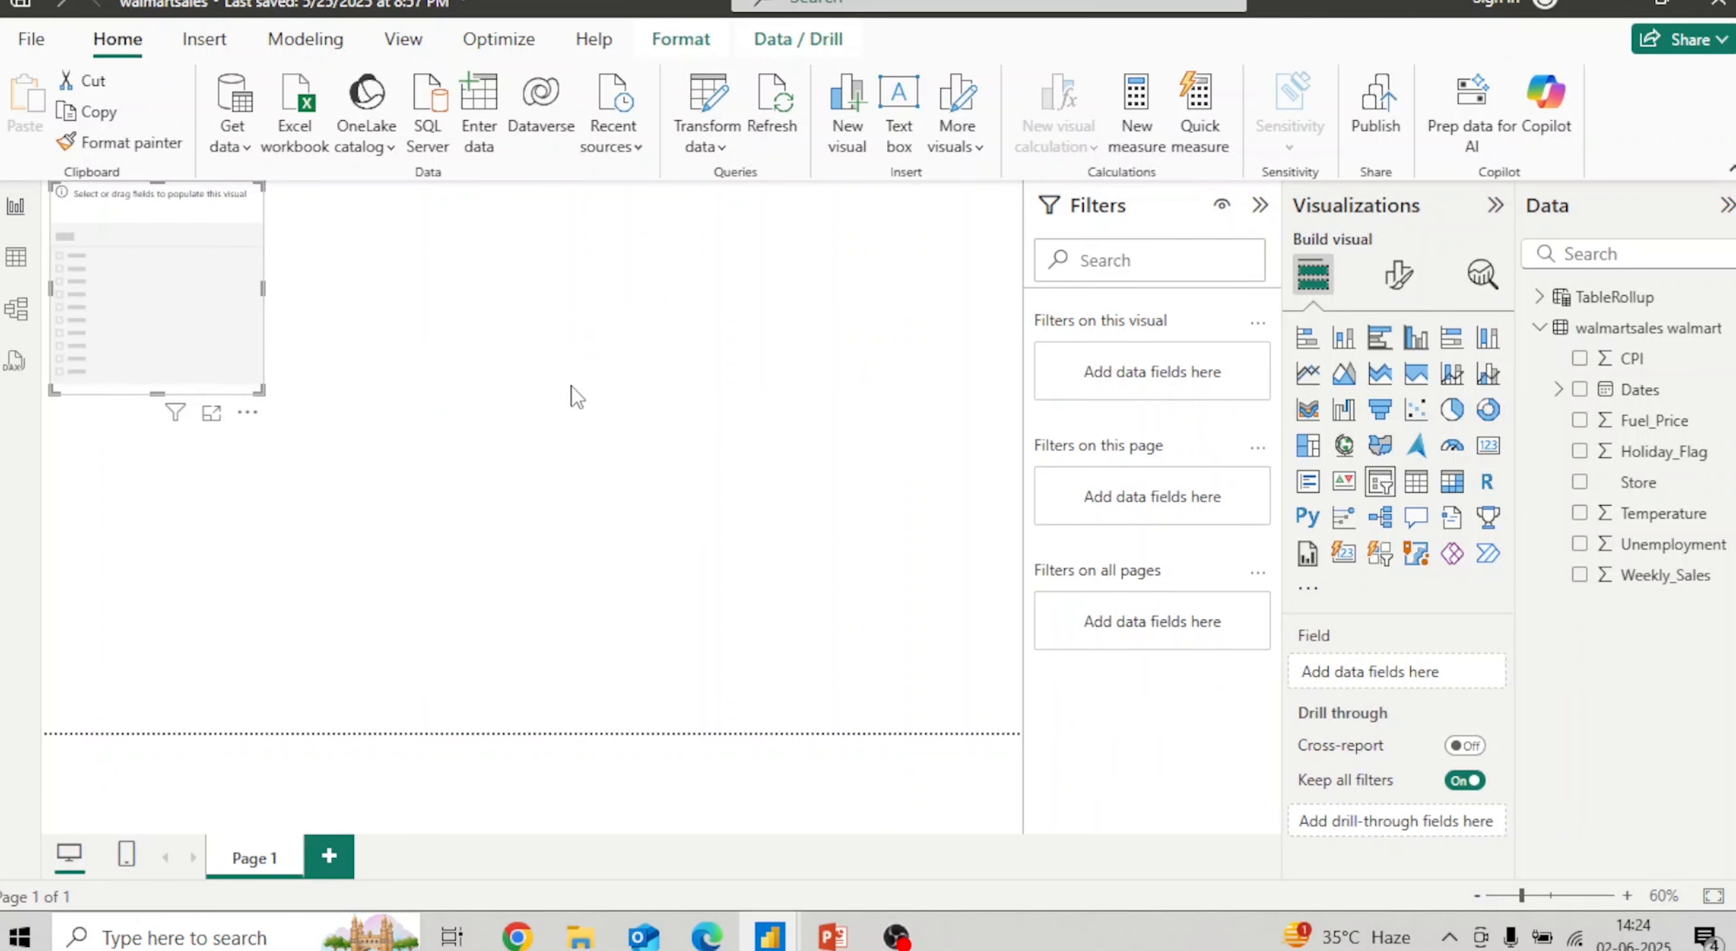
left_click(1452, 373)
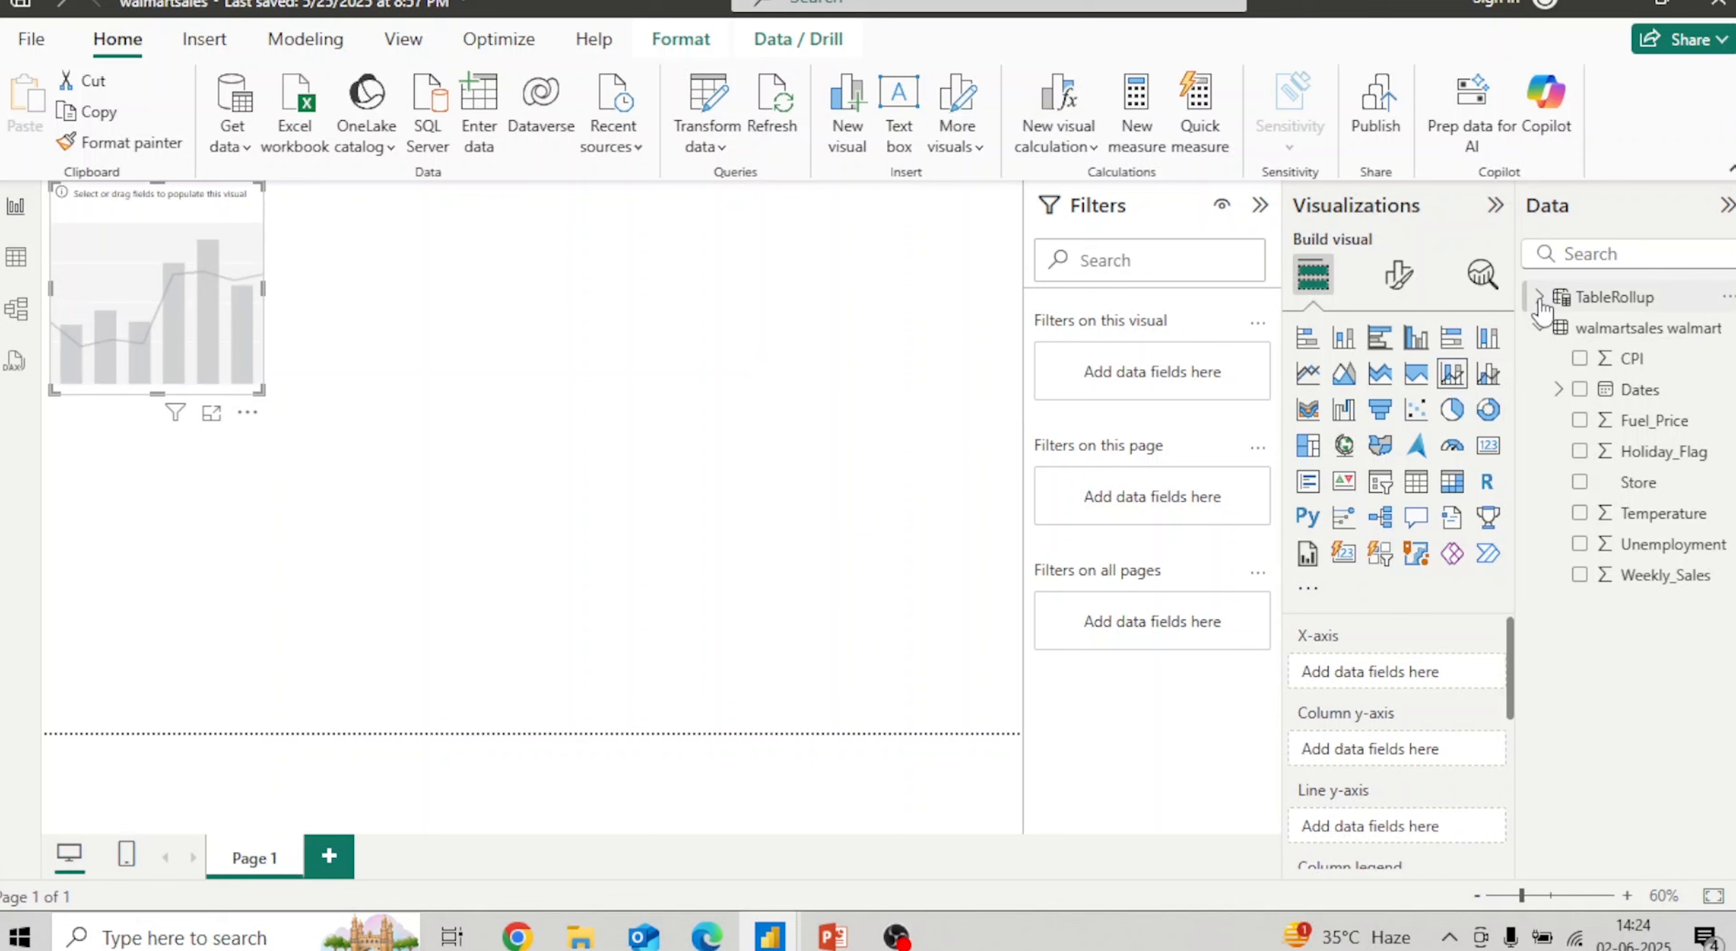
left_click(1540, 296)
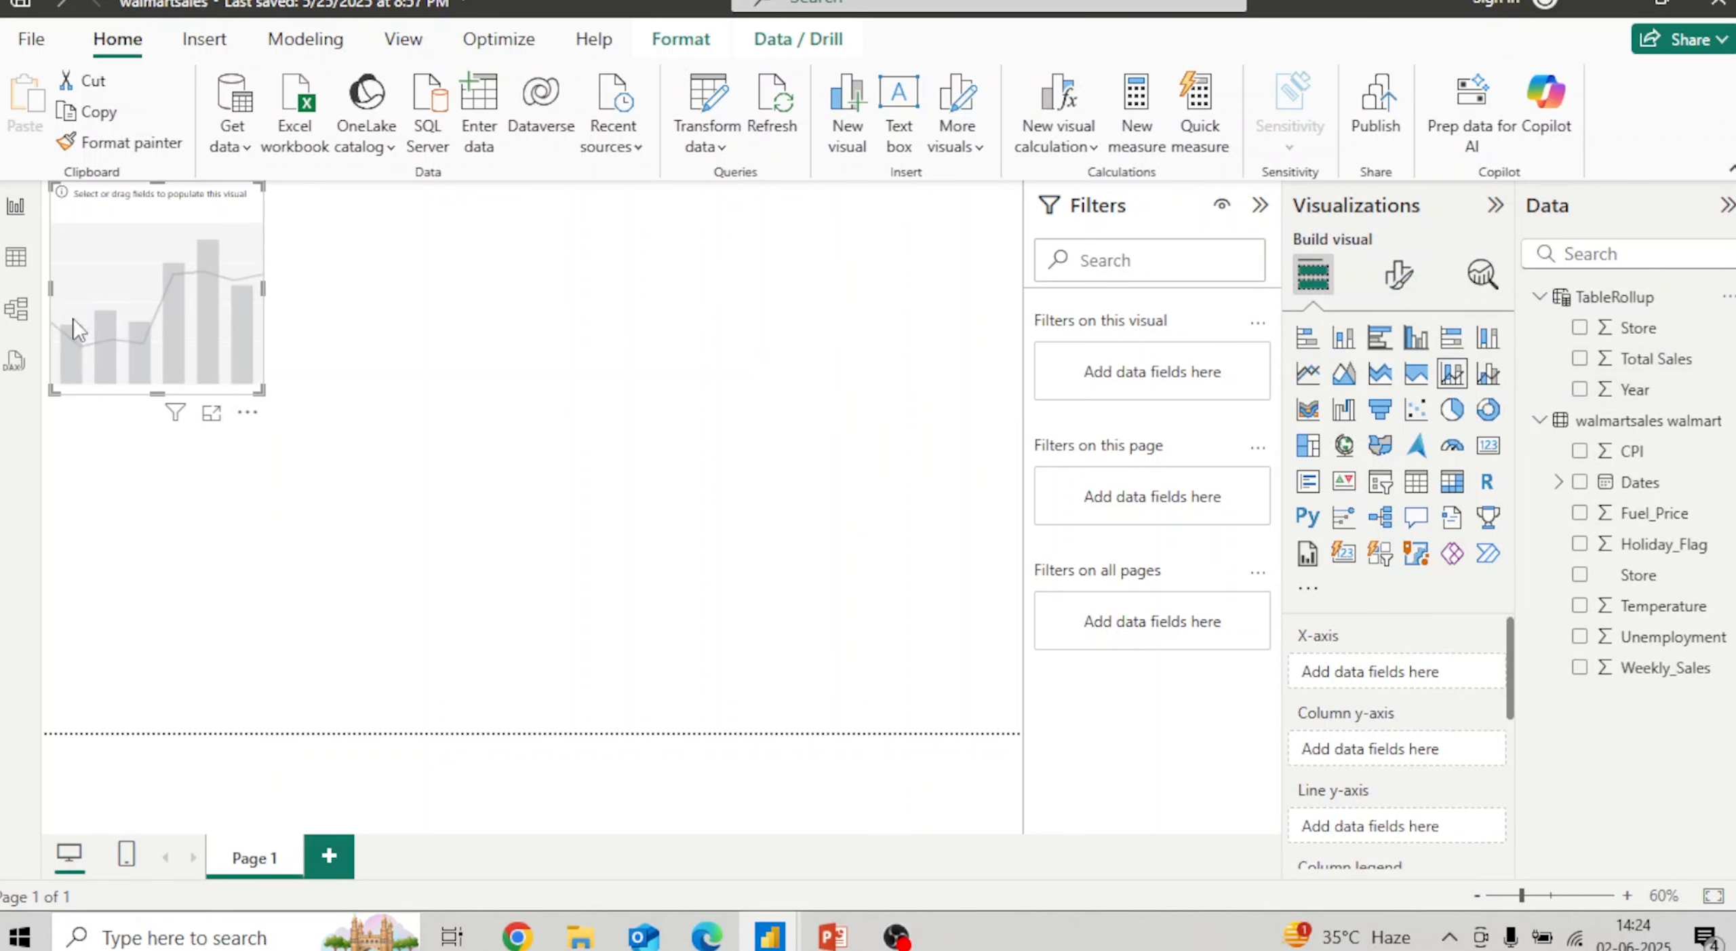
Step: In the model view, set the Summarize by property of TableRollup's Store column to None
left_click(7, 324)
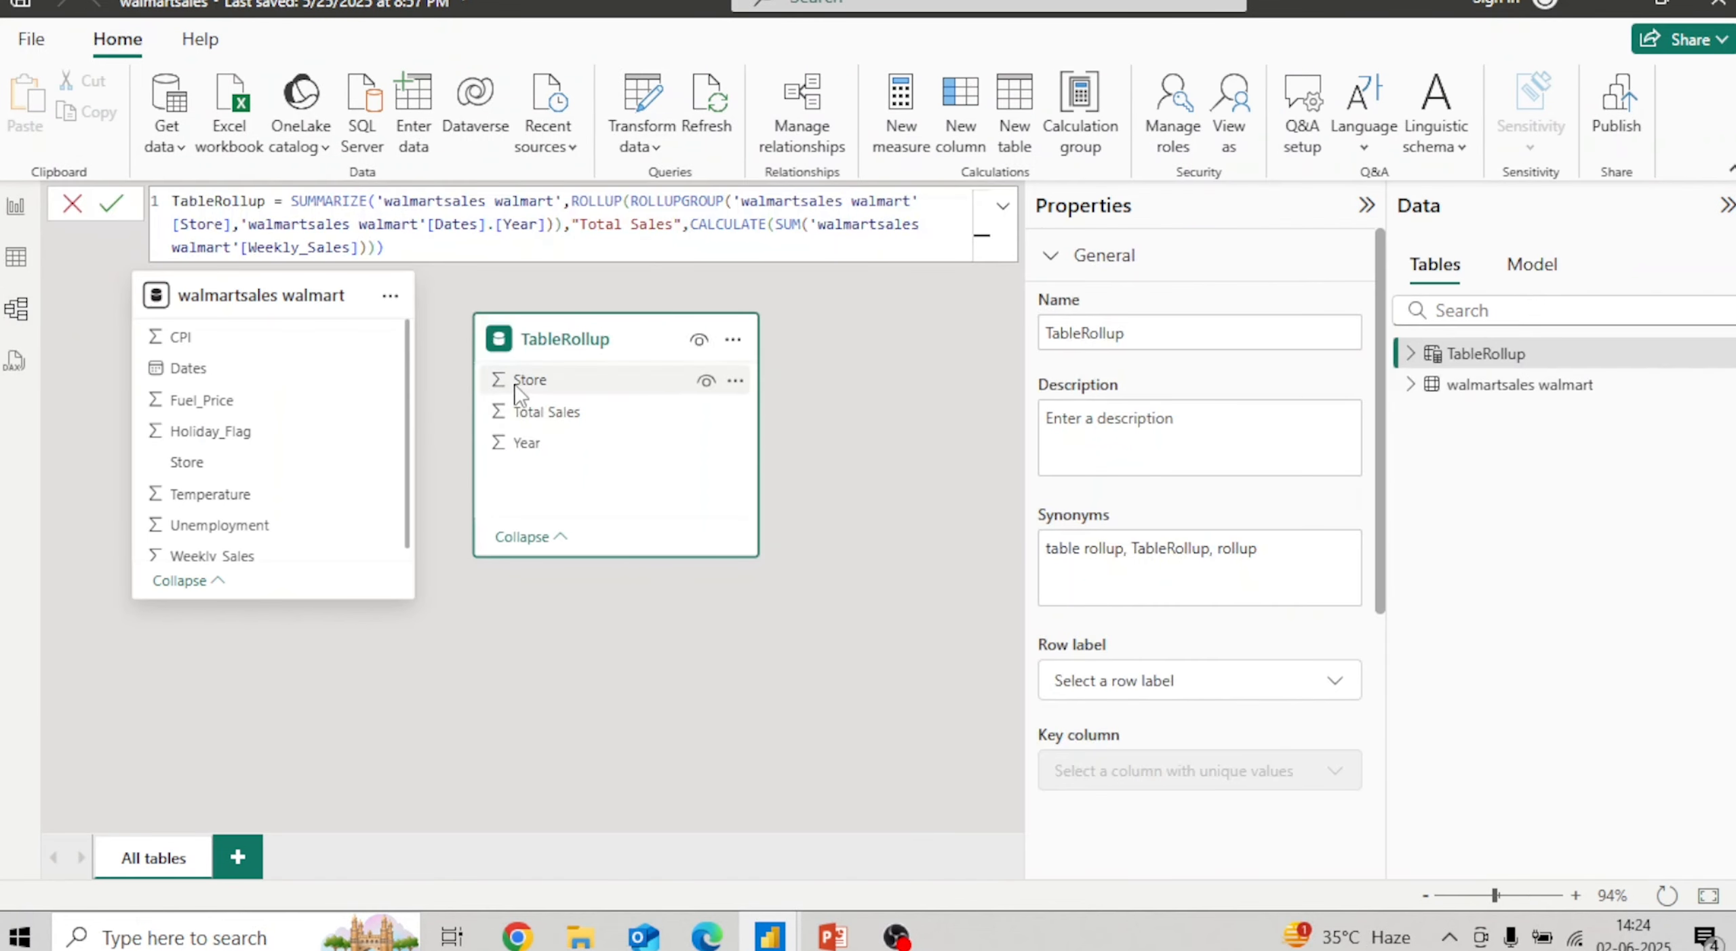
left_click(512, 383)
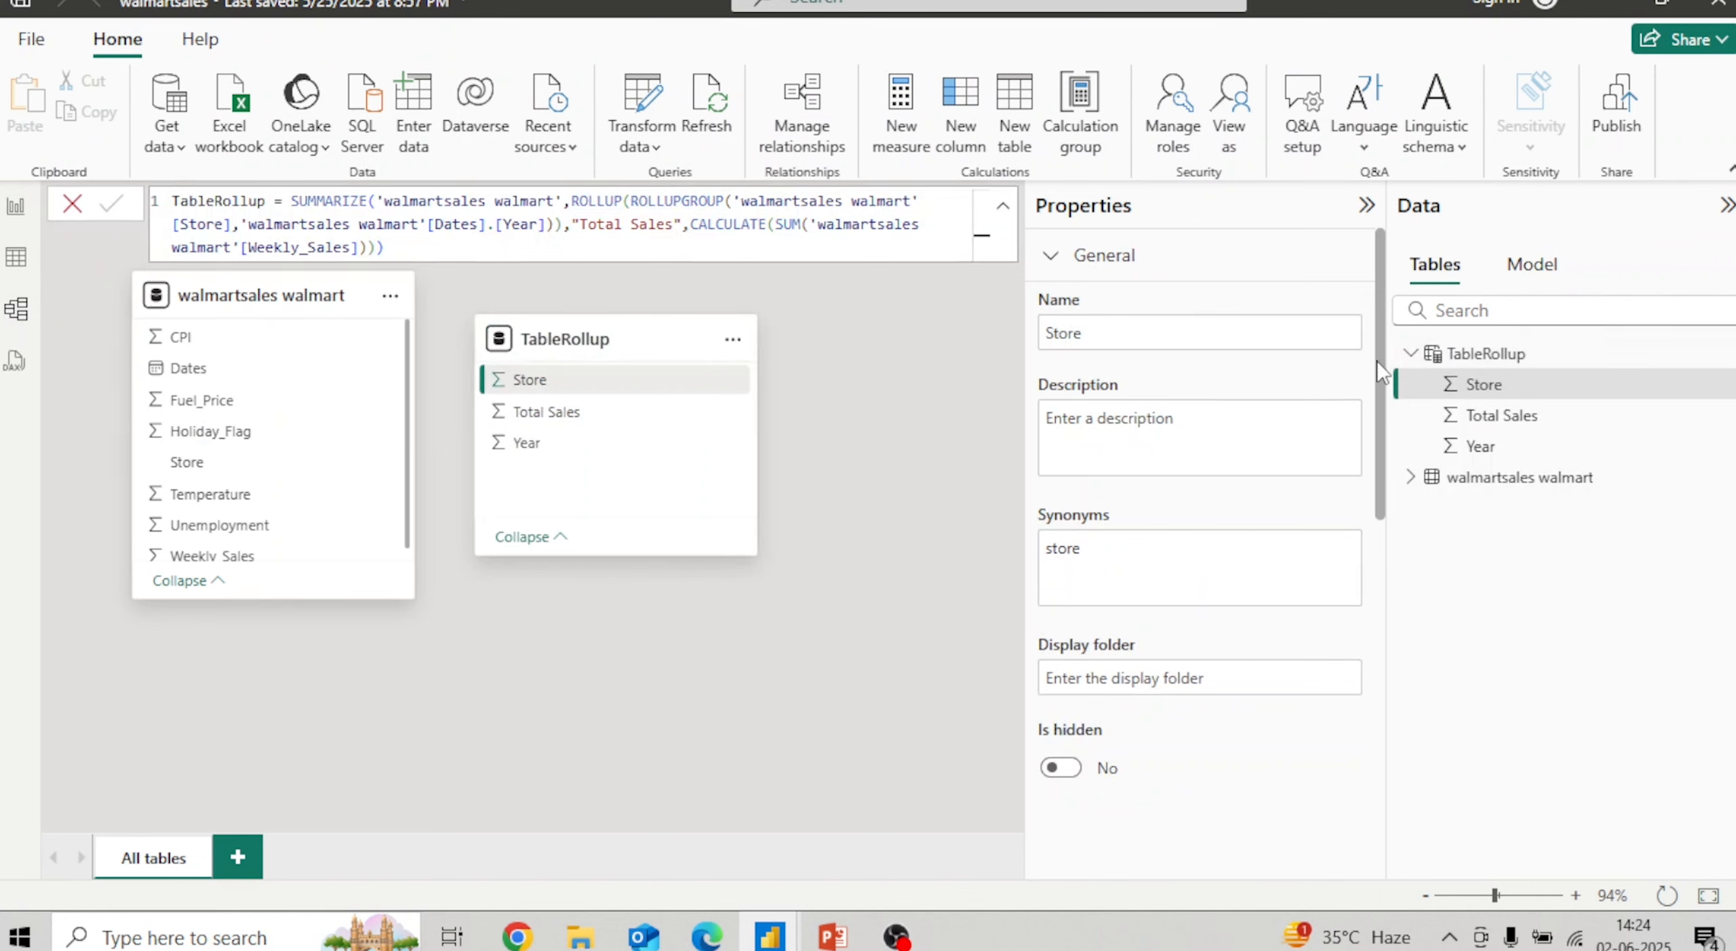
scroll(1376, 361, "down", 3)
scroll(1275, 800, "down", 4)
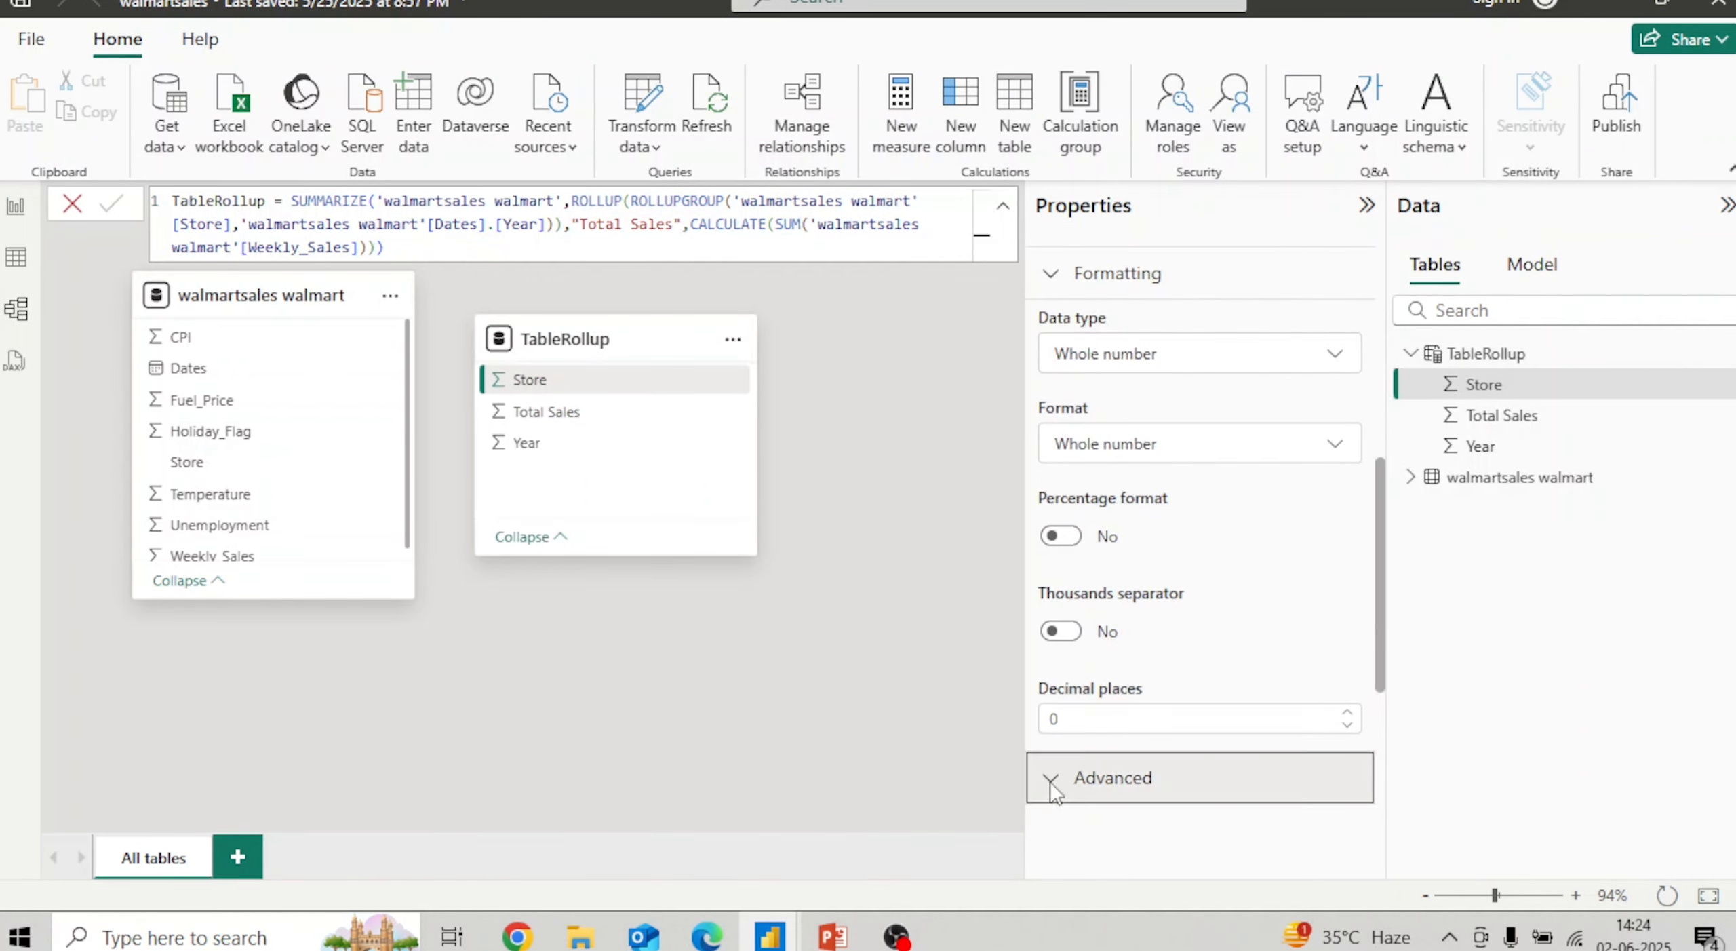
scroll(1376, 787, "down", 4)
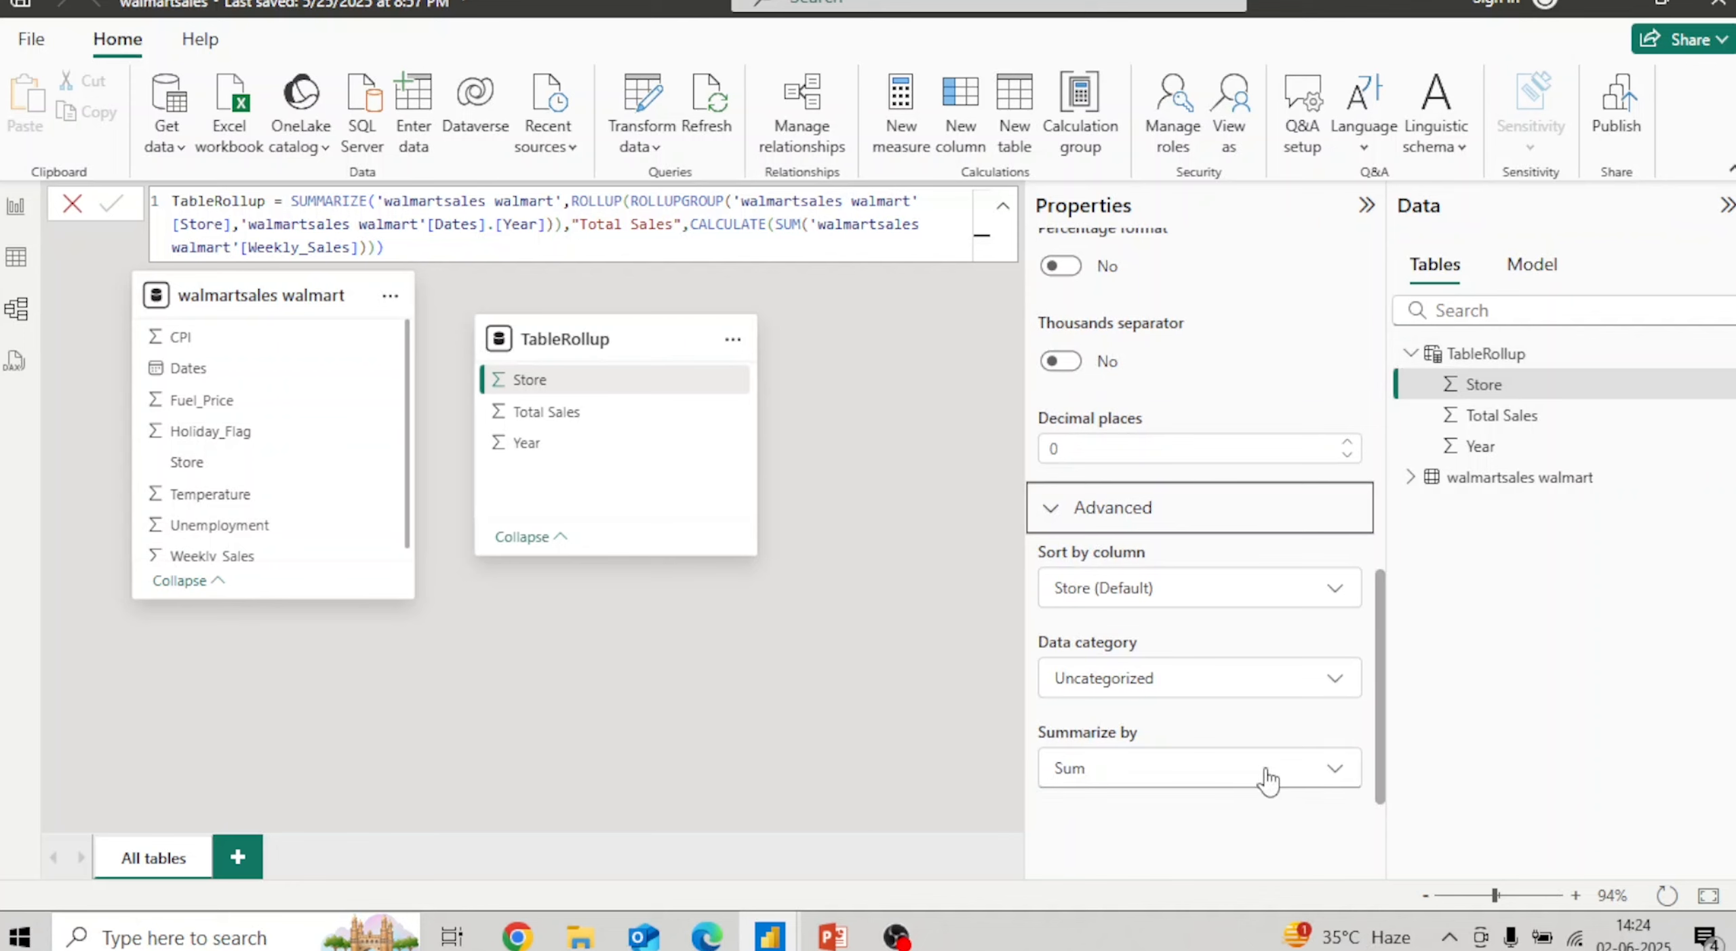
left_click(1266, 777)
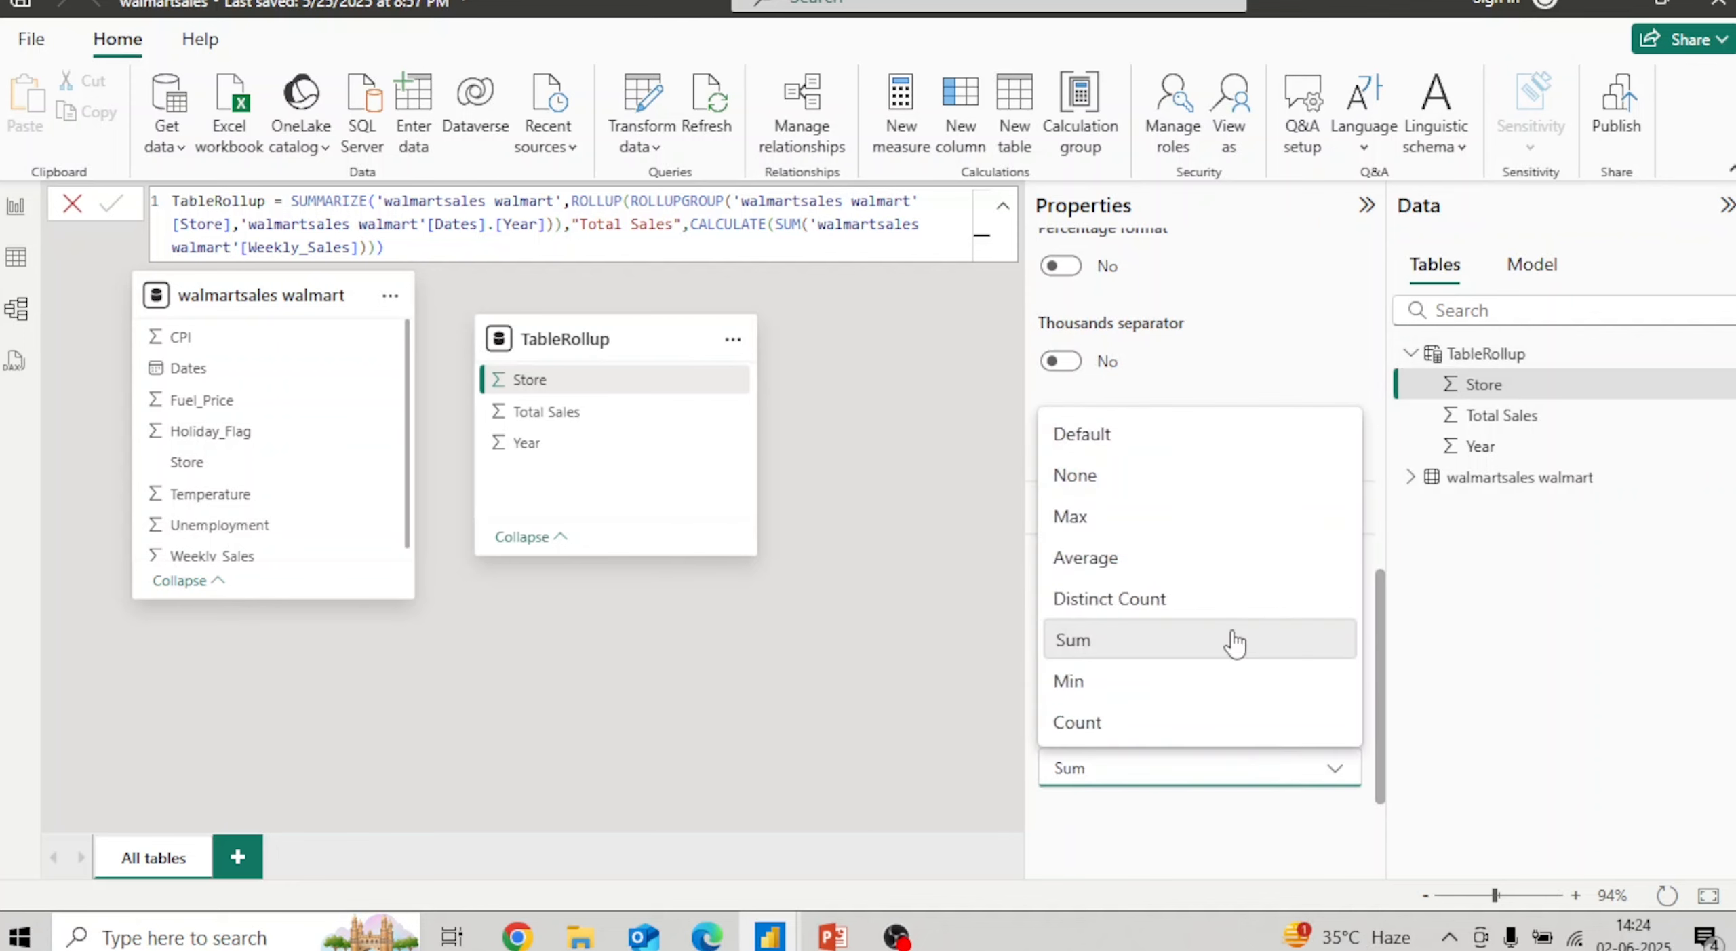
left_click(1155, 473)
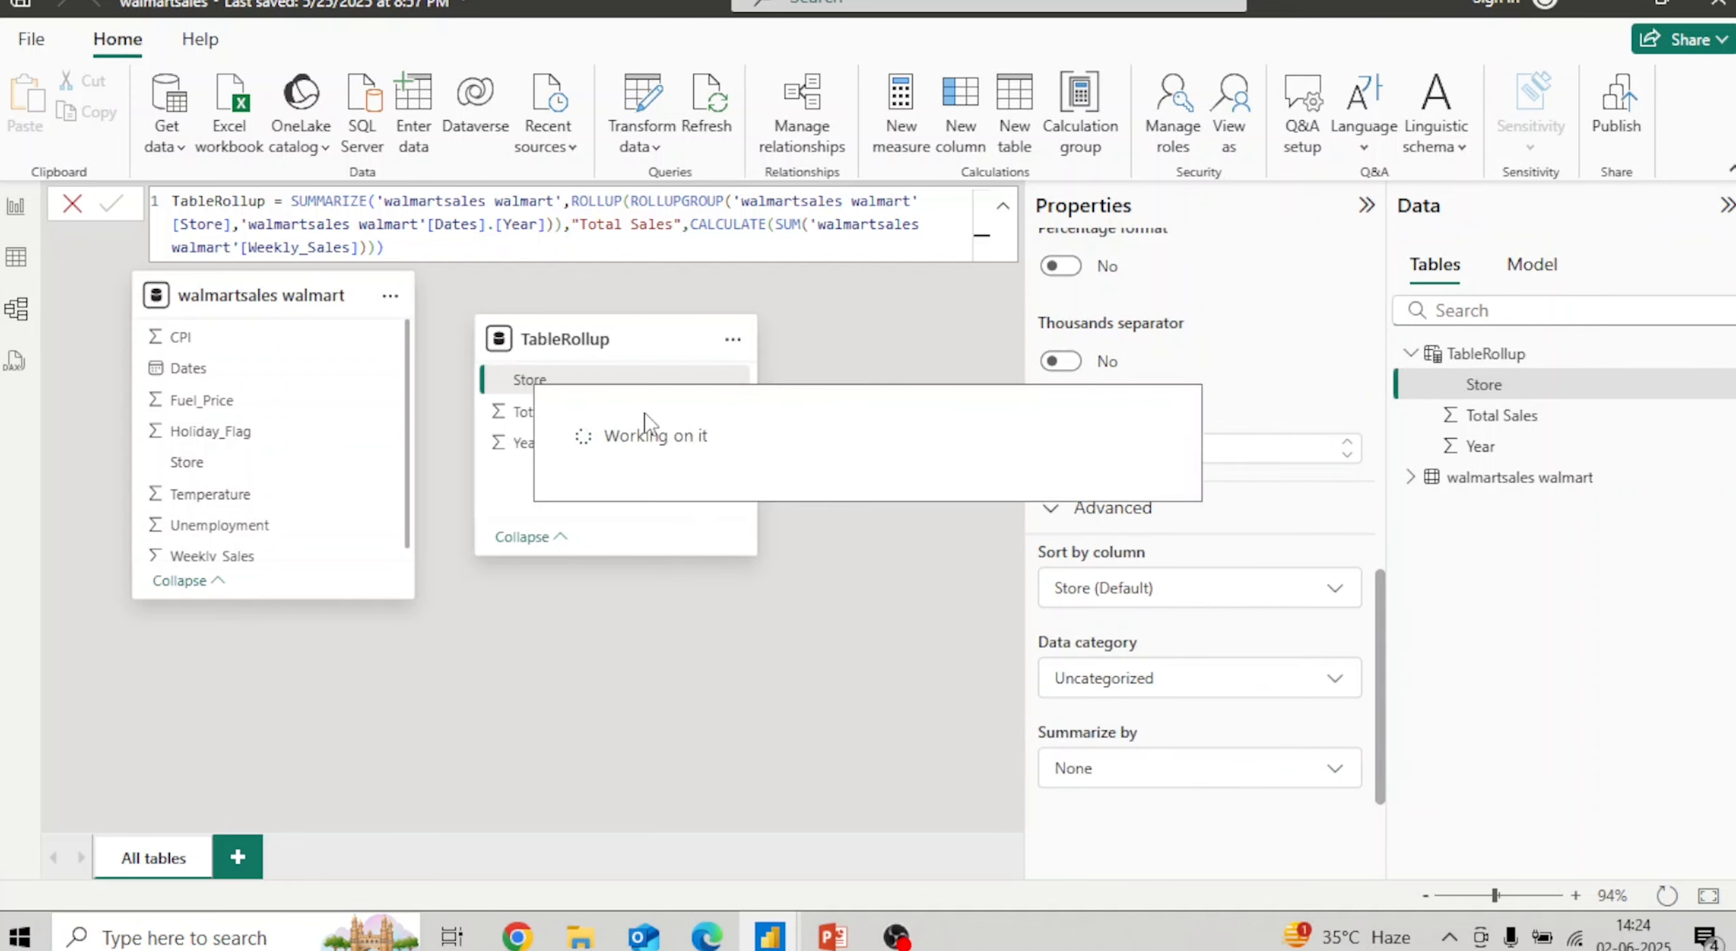
Step: Set the Summarize by property of TableRollup's Year column to None
left_click(529, 445)
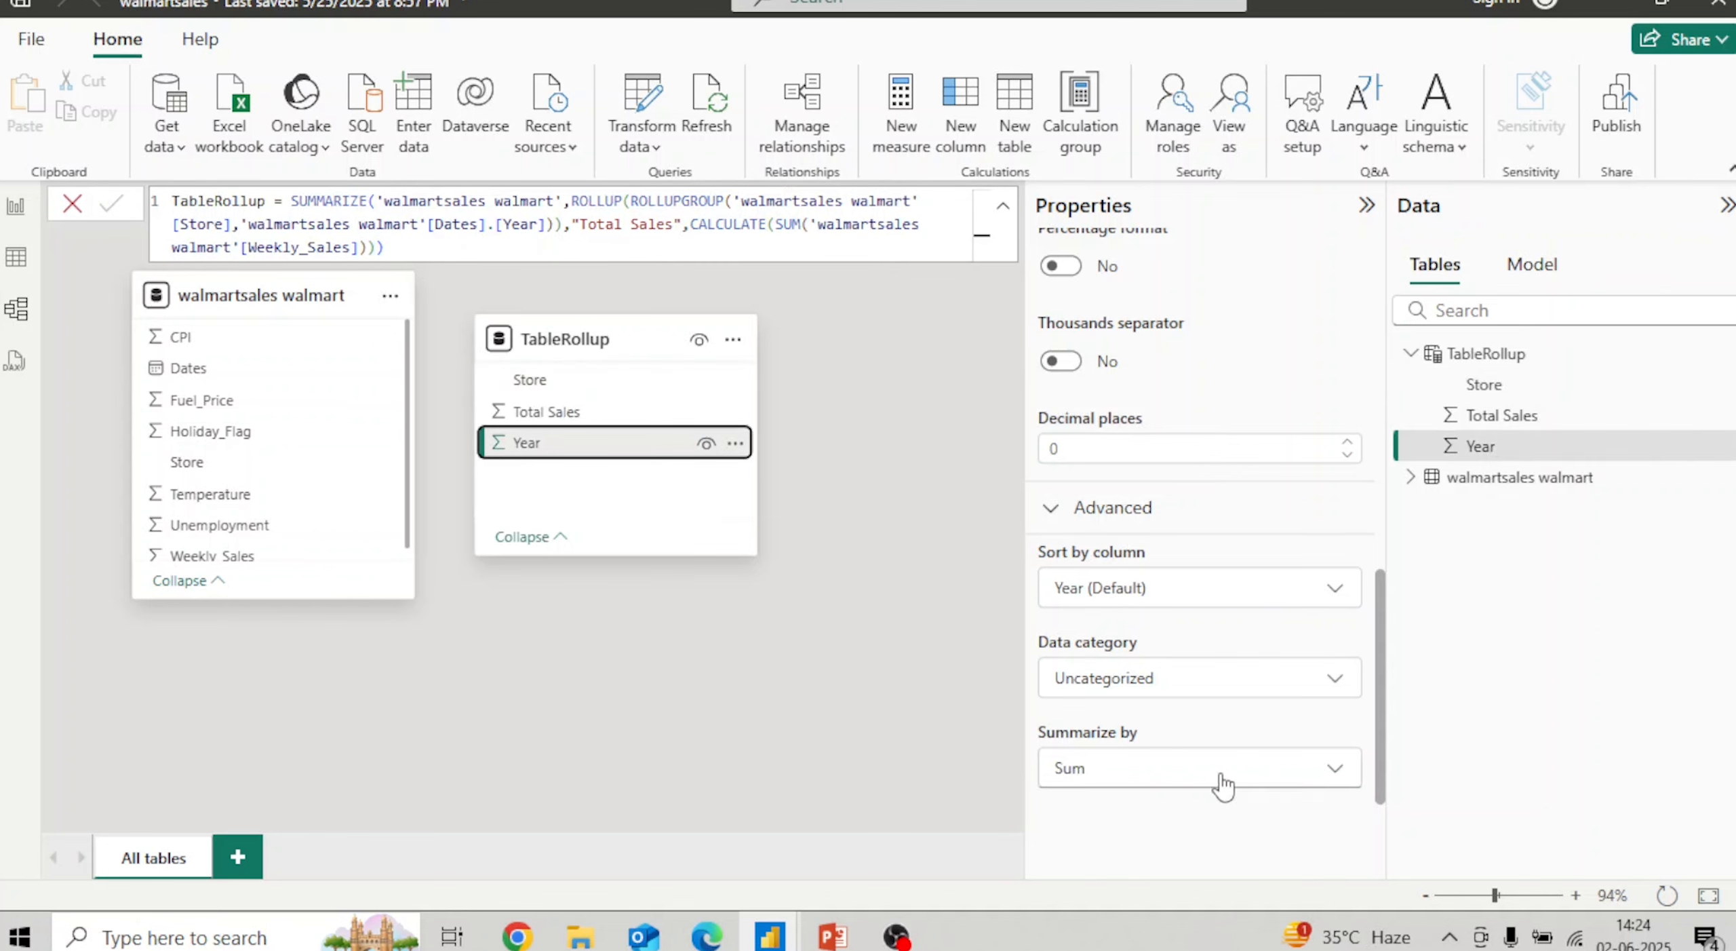
left_click(1265, 776)
left_click(1178, 476)
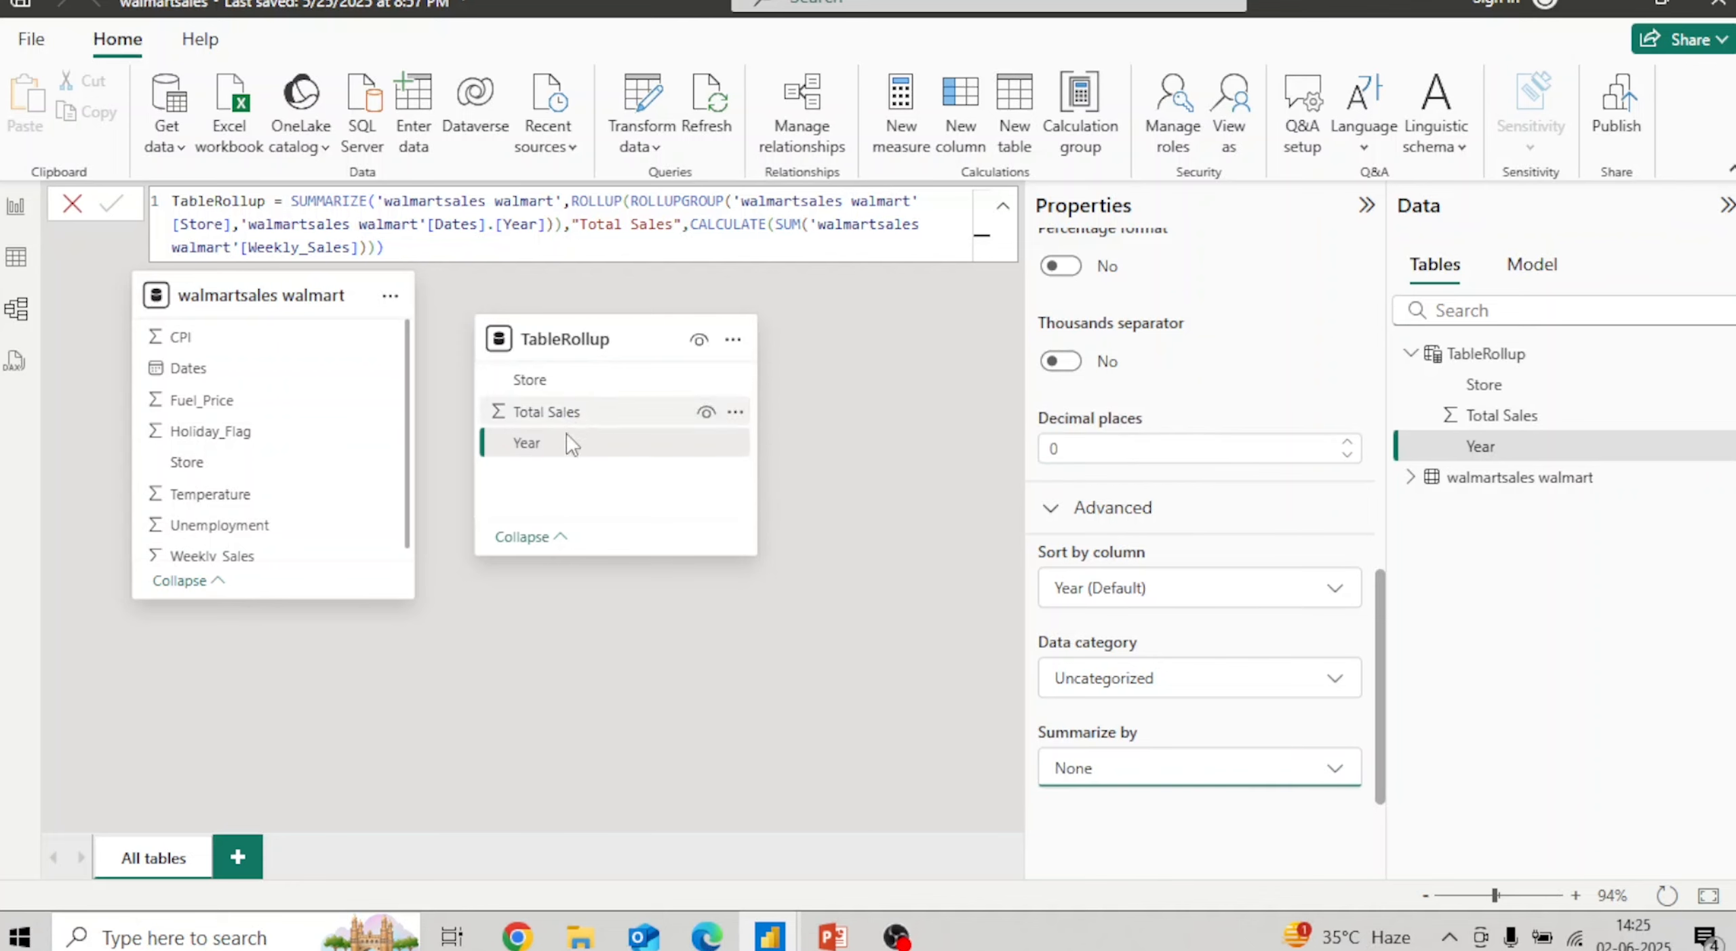
Step: Relate TableRollup's Store column to Store in walmartsales walmart, many to many, applying the security filter in both directions
left_click_drag(568, 380, 269, 468)
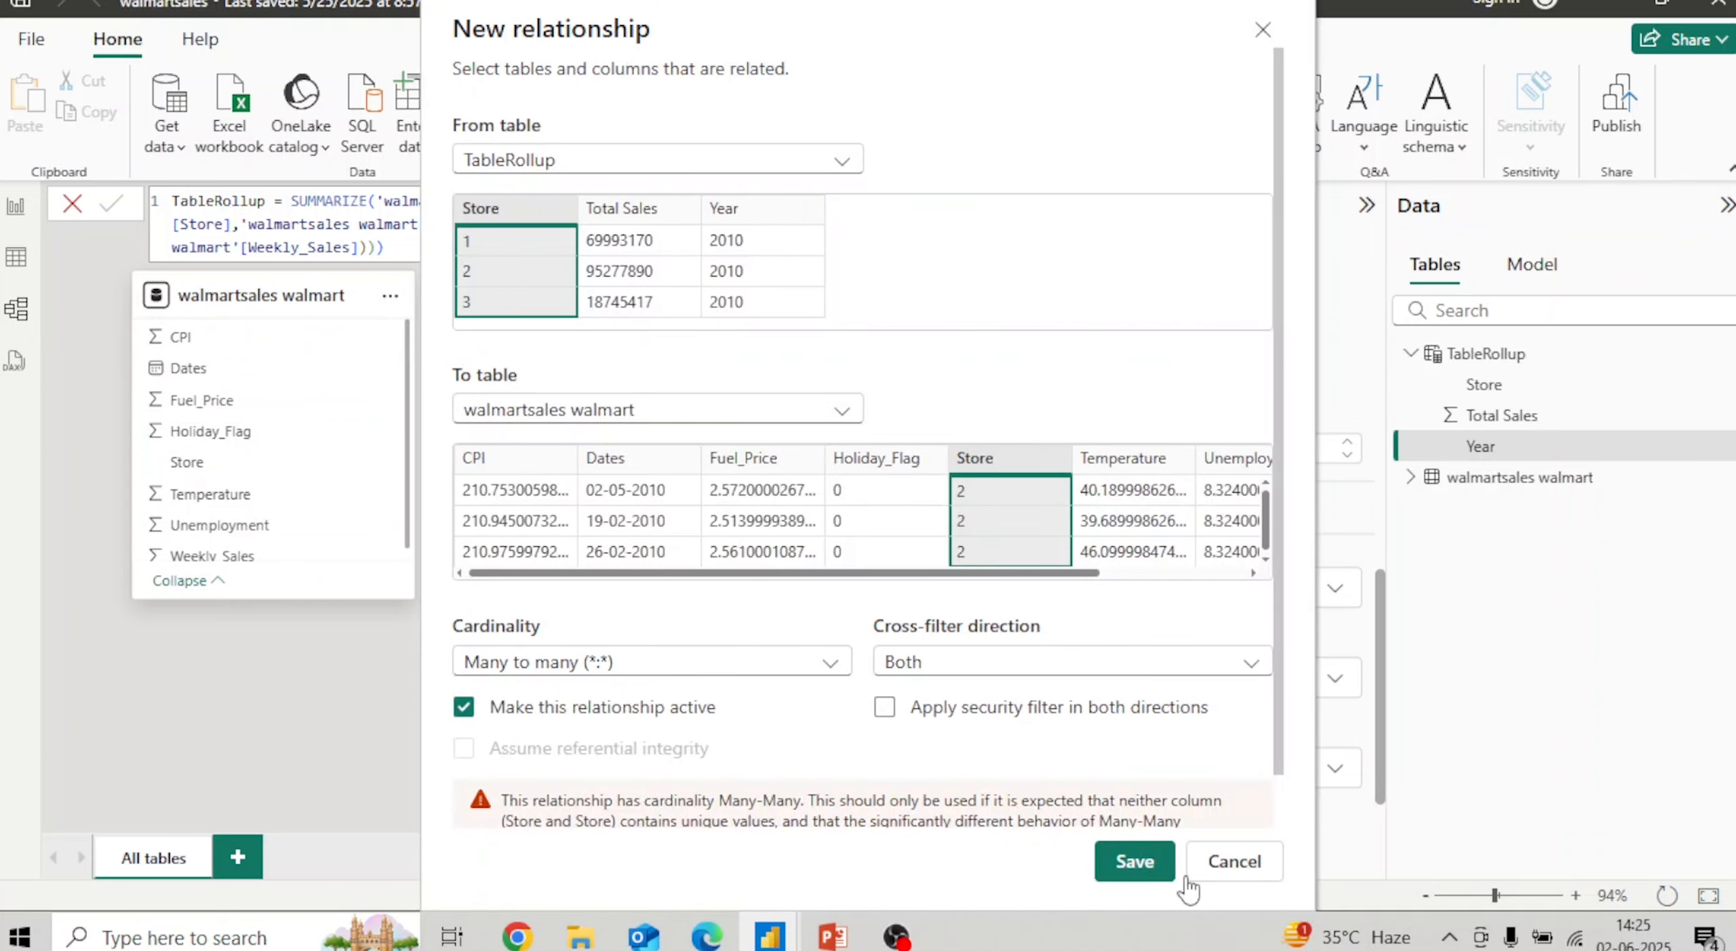
left_click(885, 706)
left_click(1101, 863)
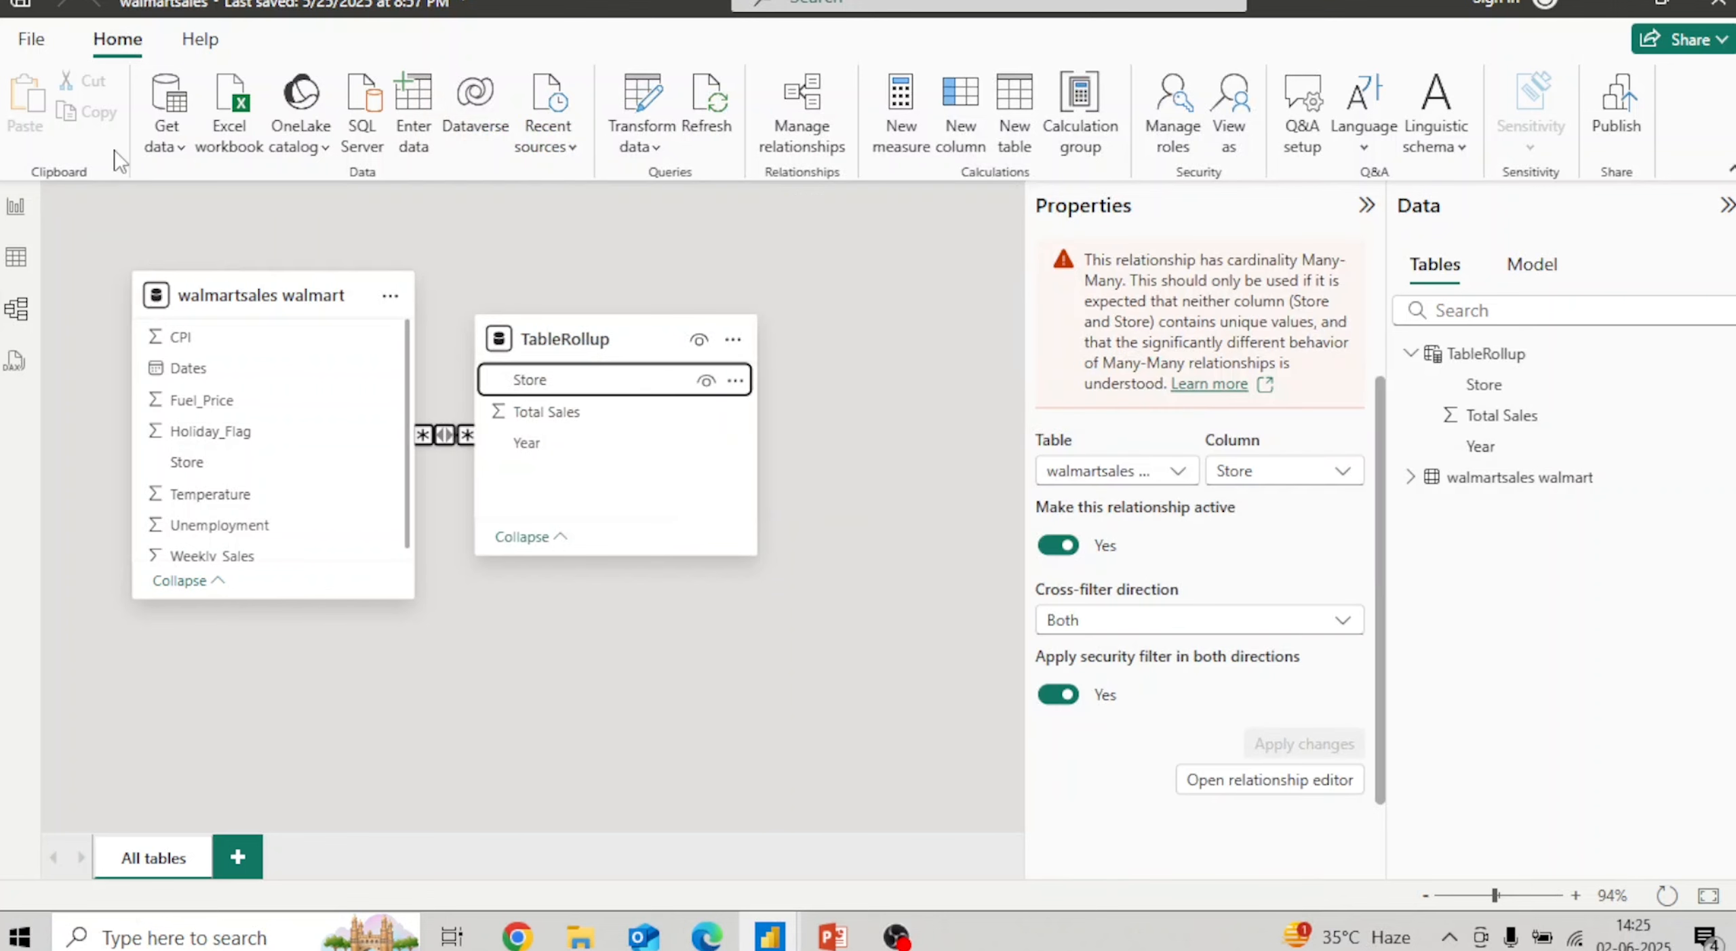
Step: Add a slicer to the report page with the Store field from walmartsales walmart, placed well away from the empty chart
left_click(18, 207)
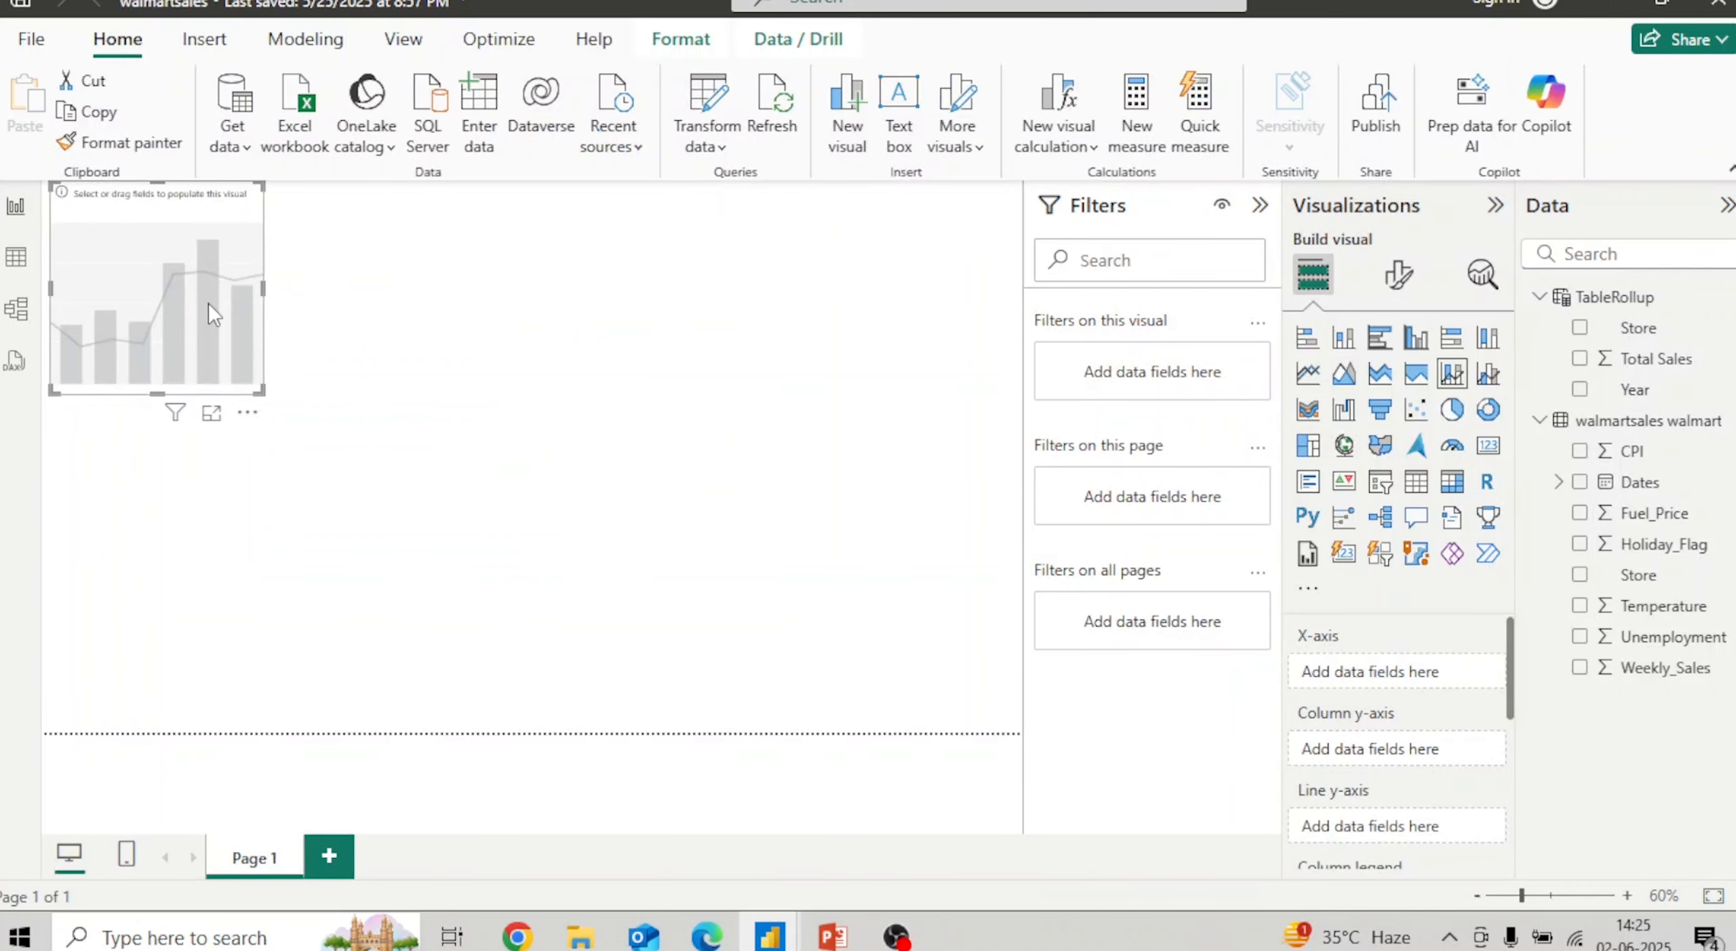
left_click(957, 485)
left_click(1386, 483)
left_click_drag(219, 433, 841, 292)
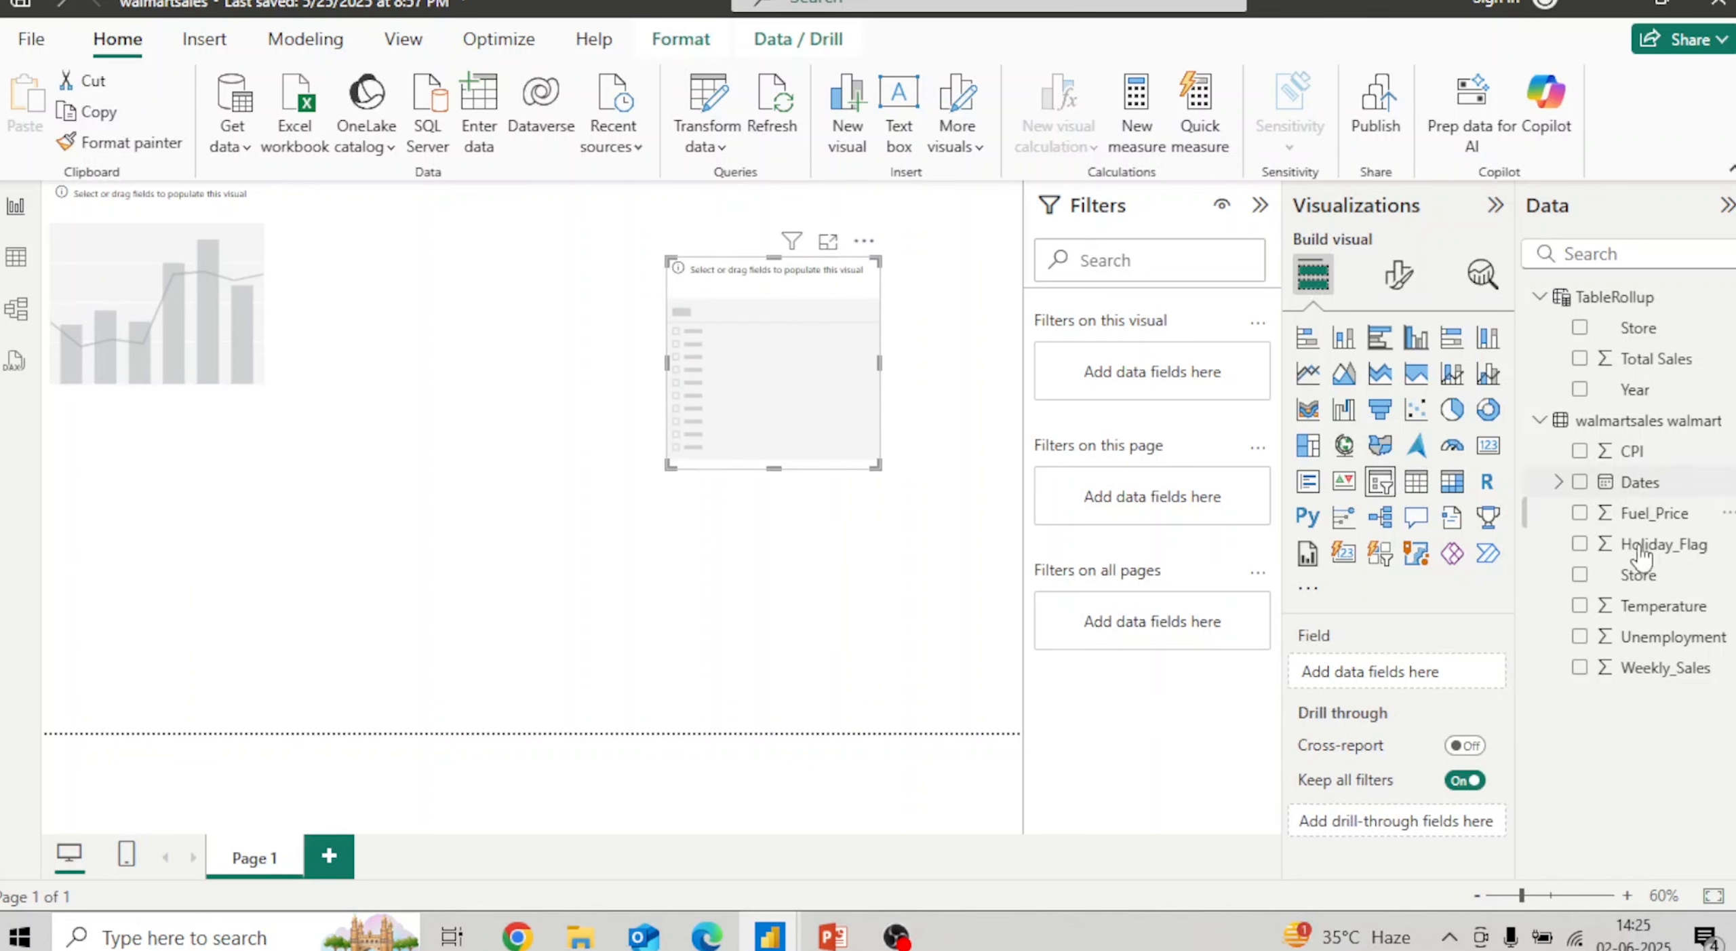
left_click_drag(897, 318, 834, 310)
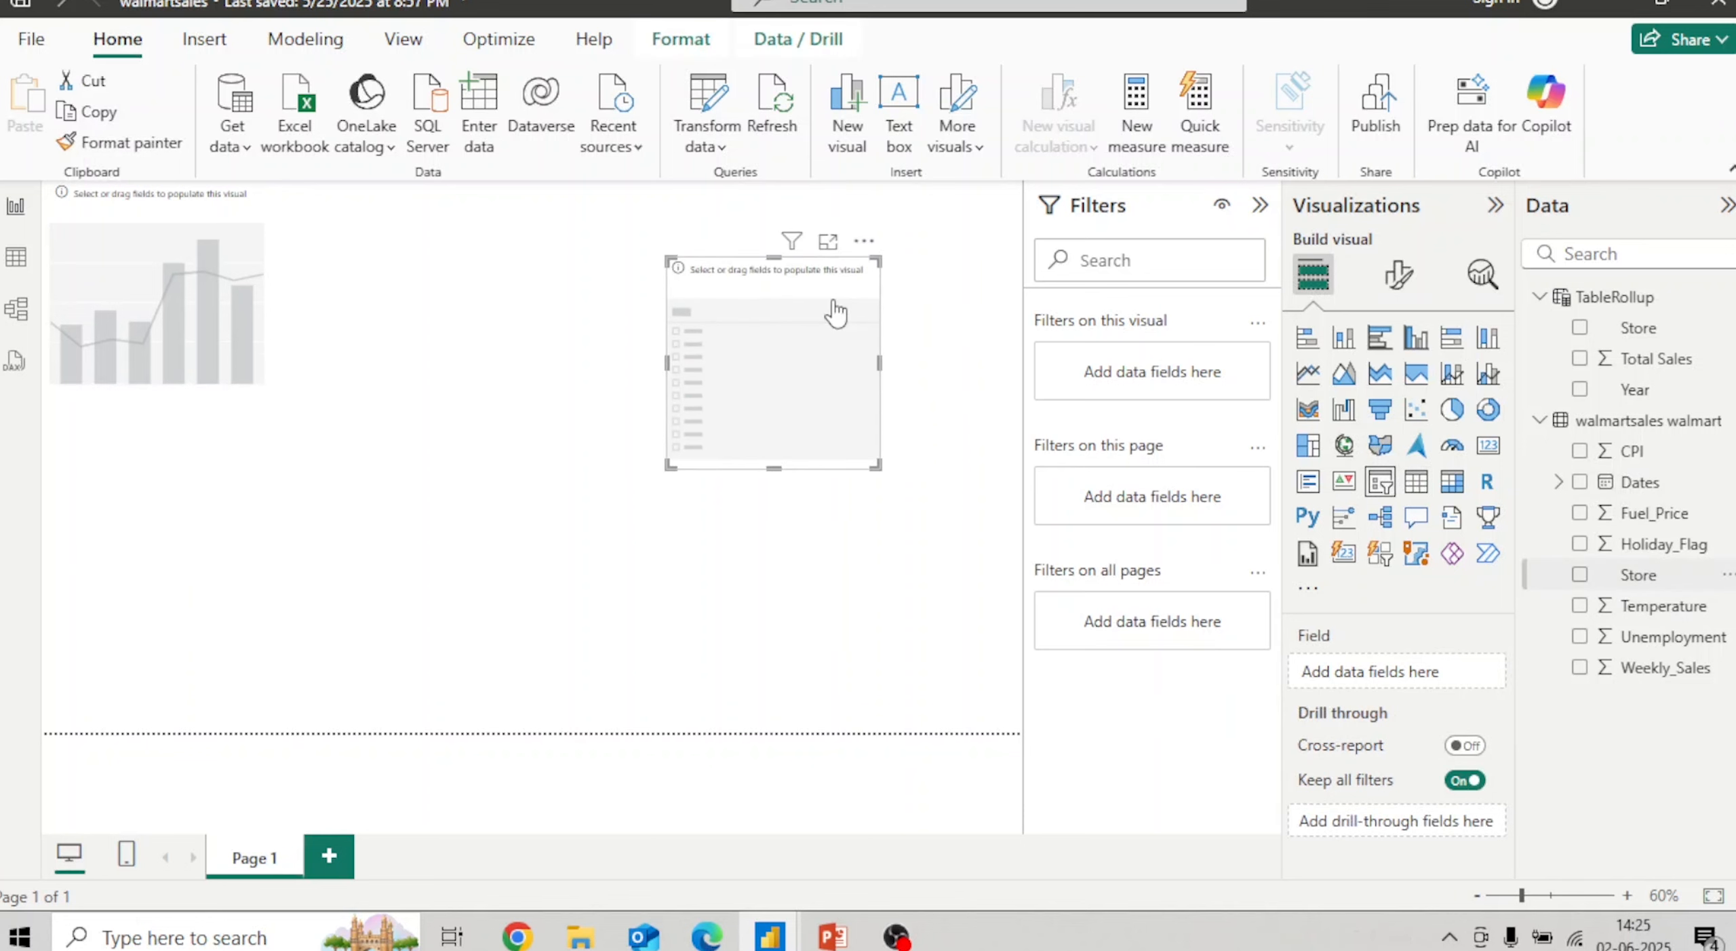
Step: Set the Store slicer's style to Vertical list, then narrow it and move it to the upper-right area of the report page
left_click(1388, 274)
left_click(1306, 470)
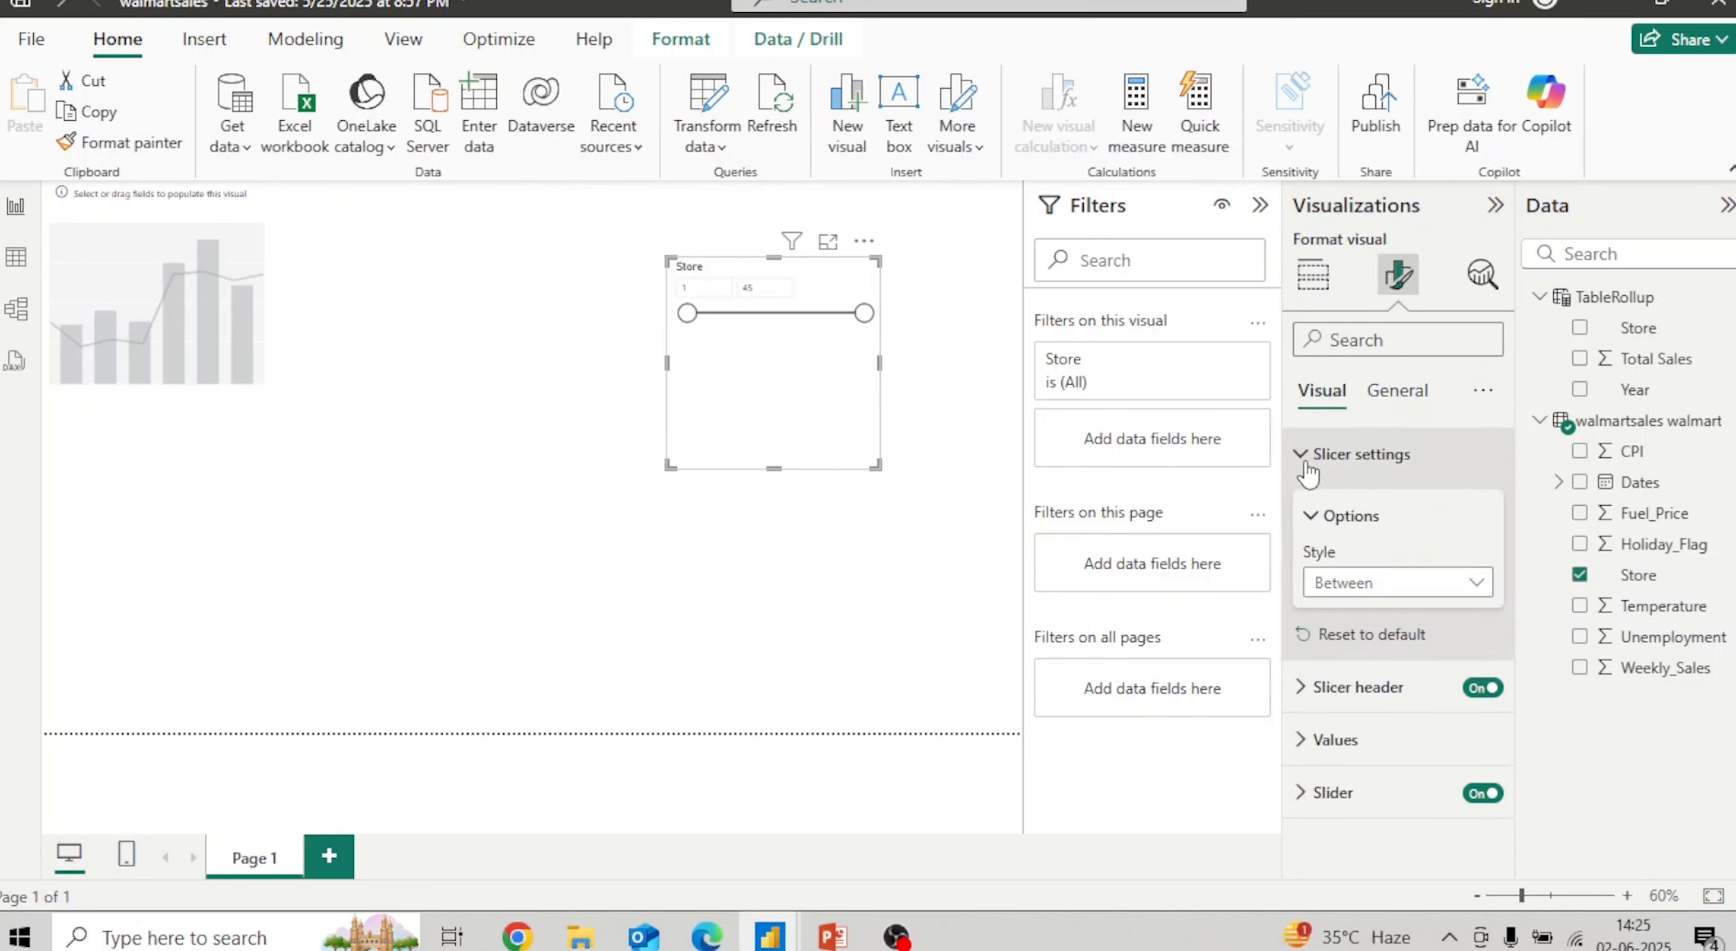
left_click(1433, 583)
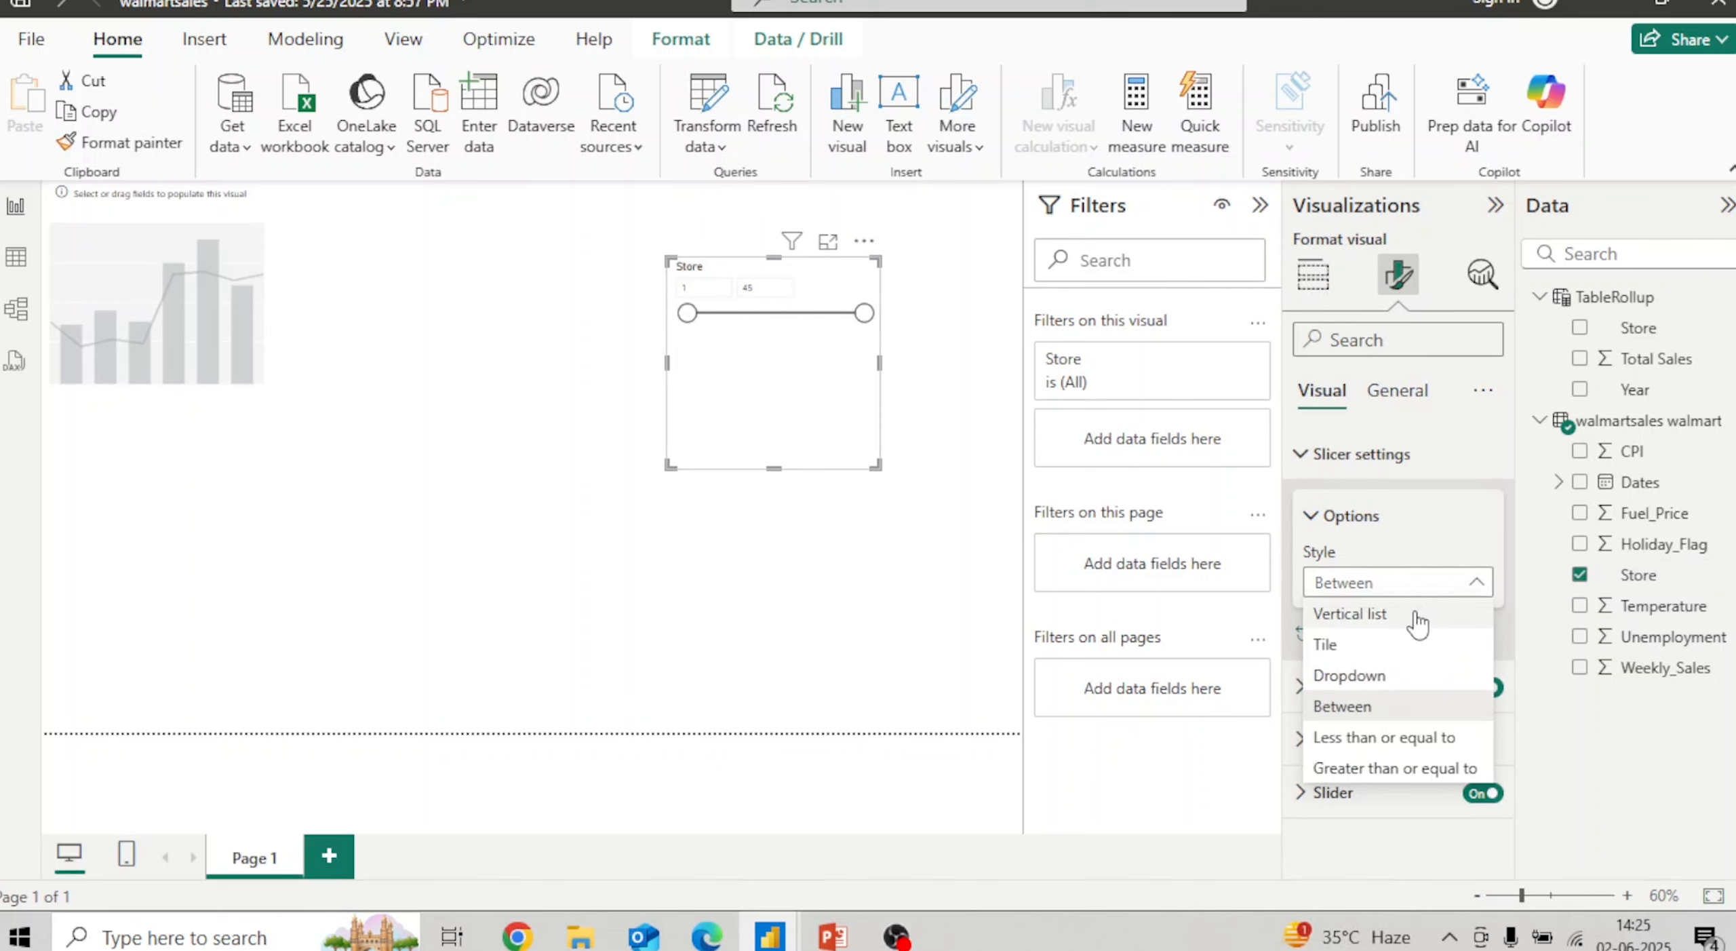
left_click(1415, 613)
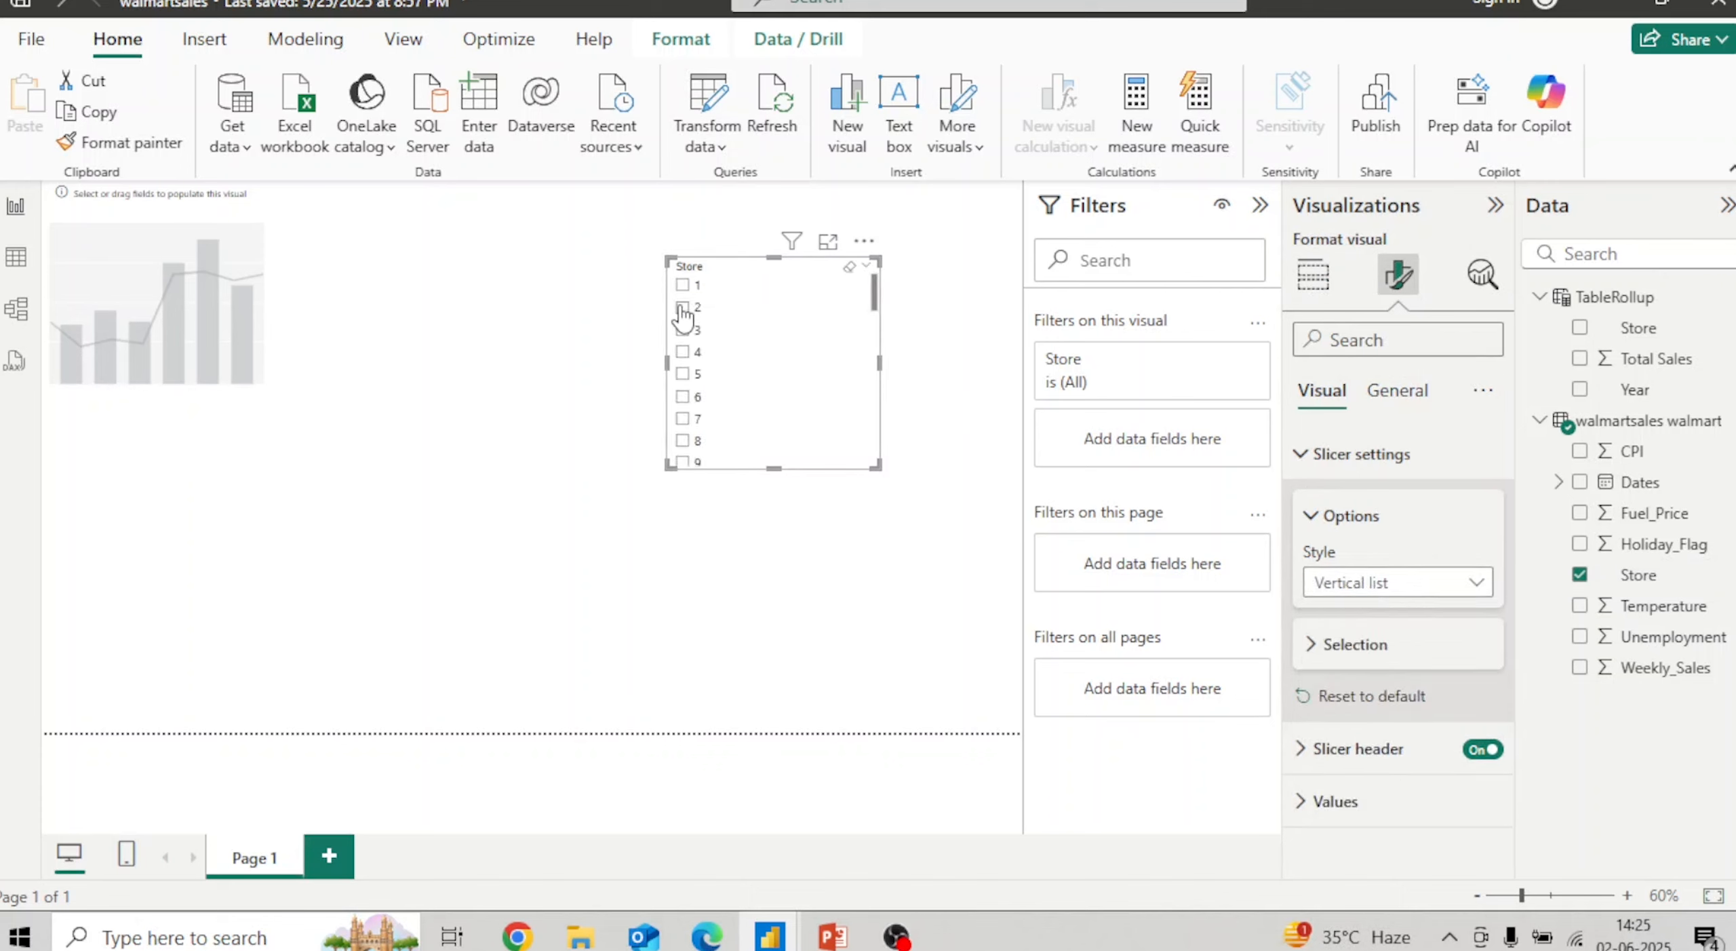
left_click_drag(875, 466, 765, 453)
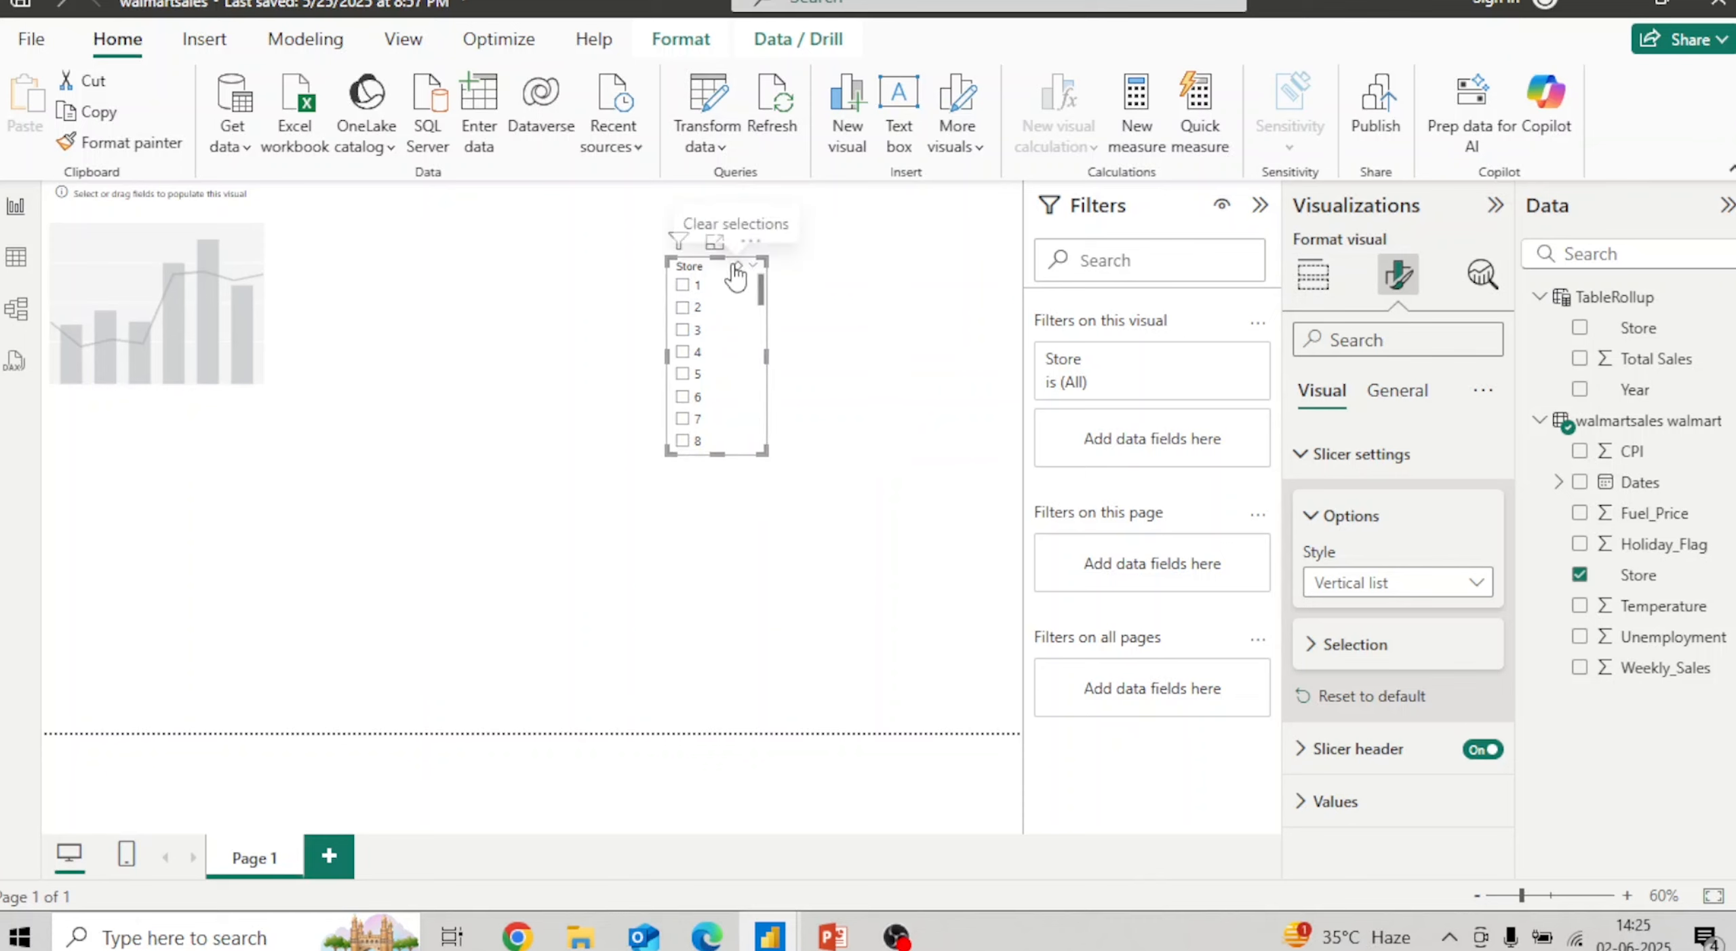
left_click_drag(736, 275, 926, 213)
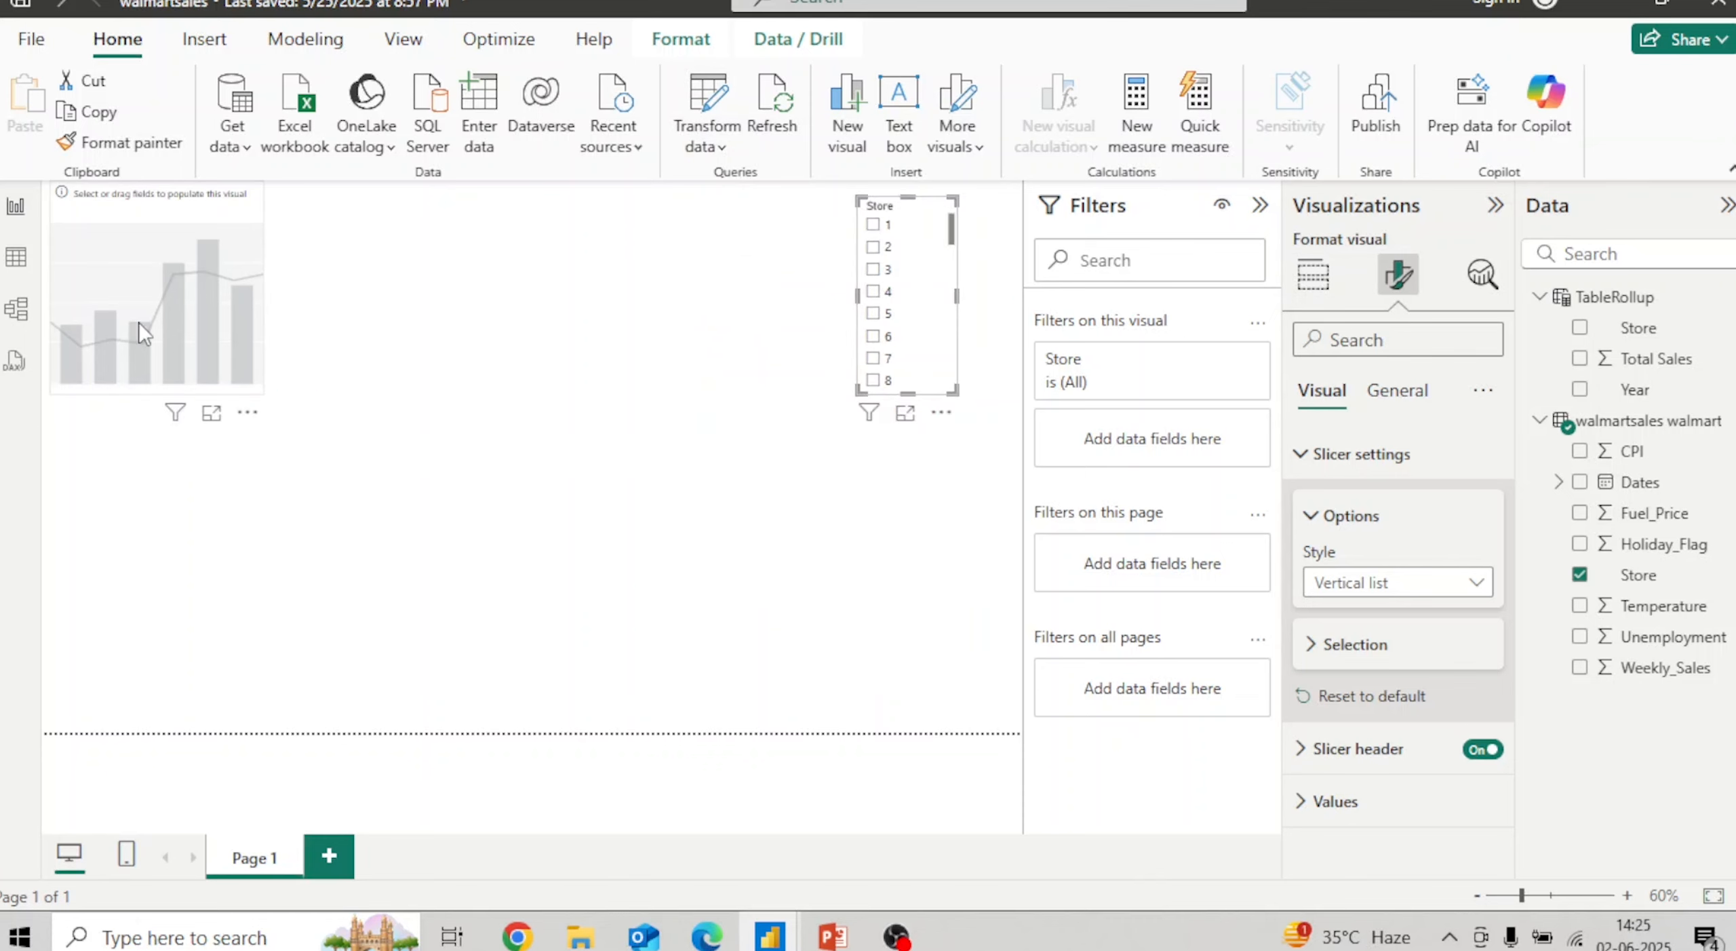
Step: Enlarge the empty line and stacked column chart and put TableRollup's Store and Year on its X-axis
left_click(87, 310)
left_click_drag(264, 393, 606, 608)
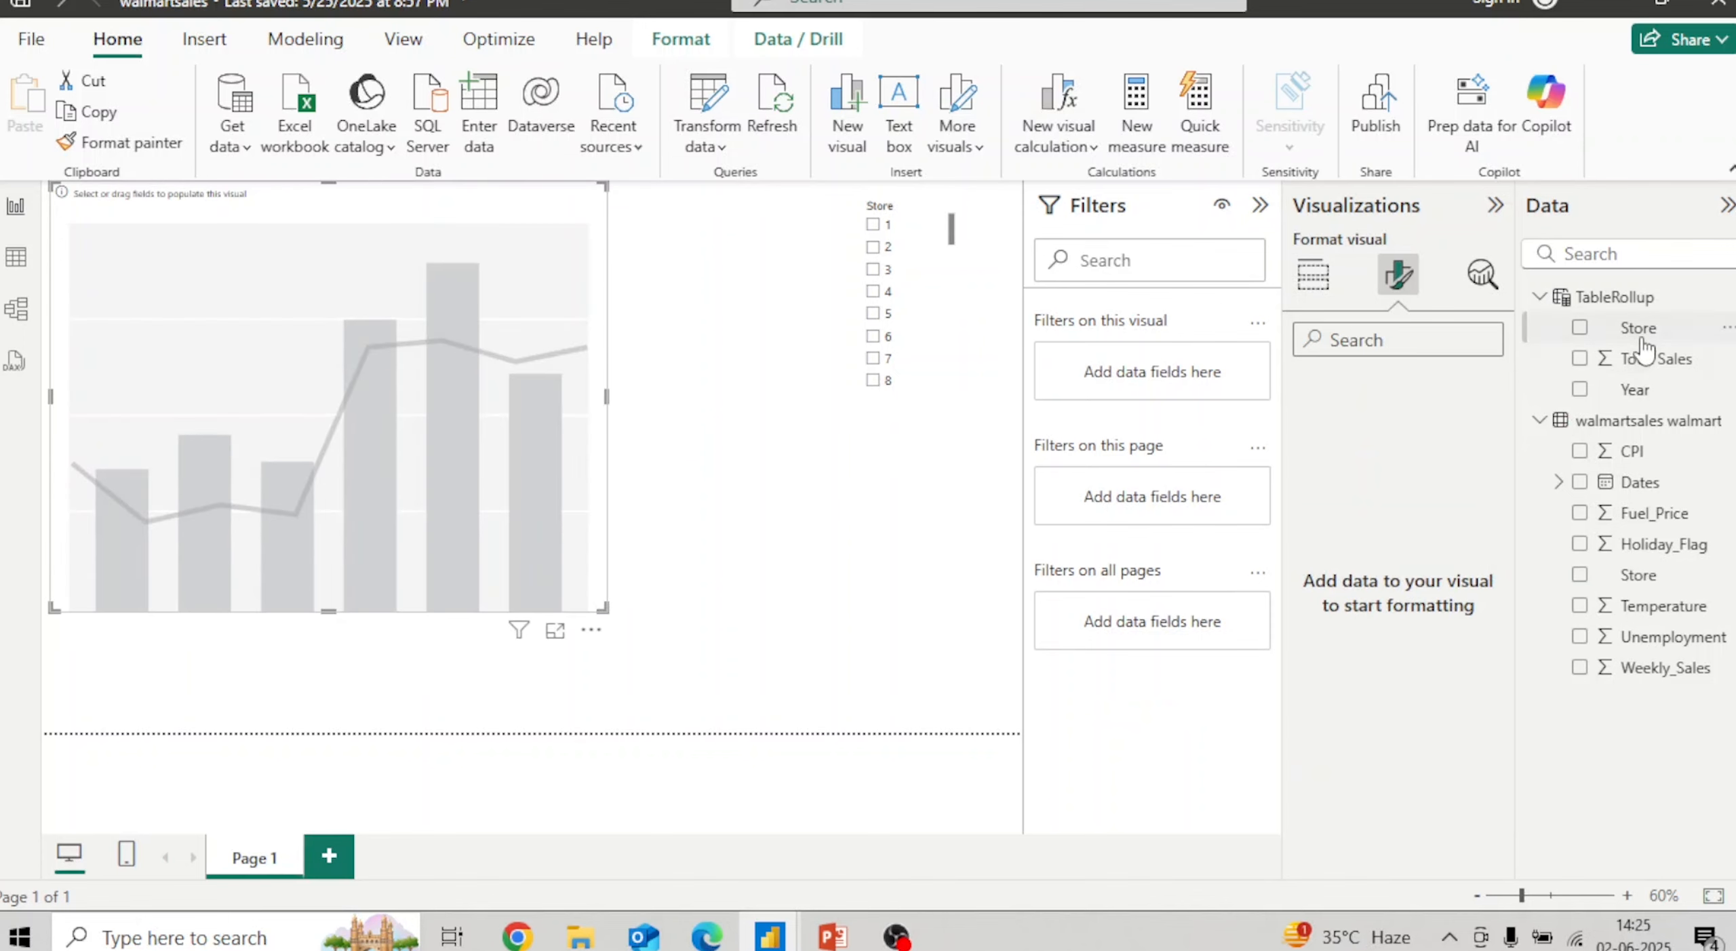
left_click(1313, 275)
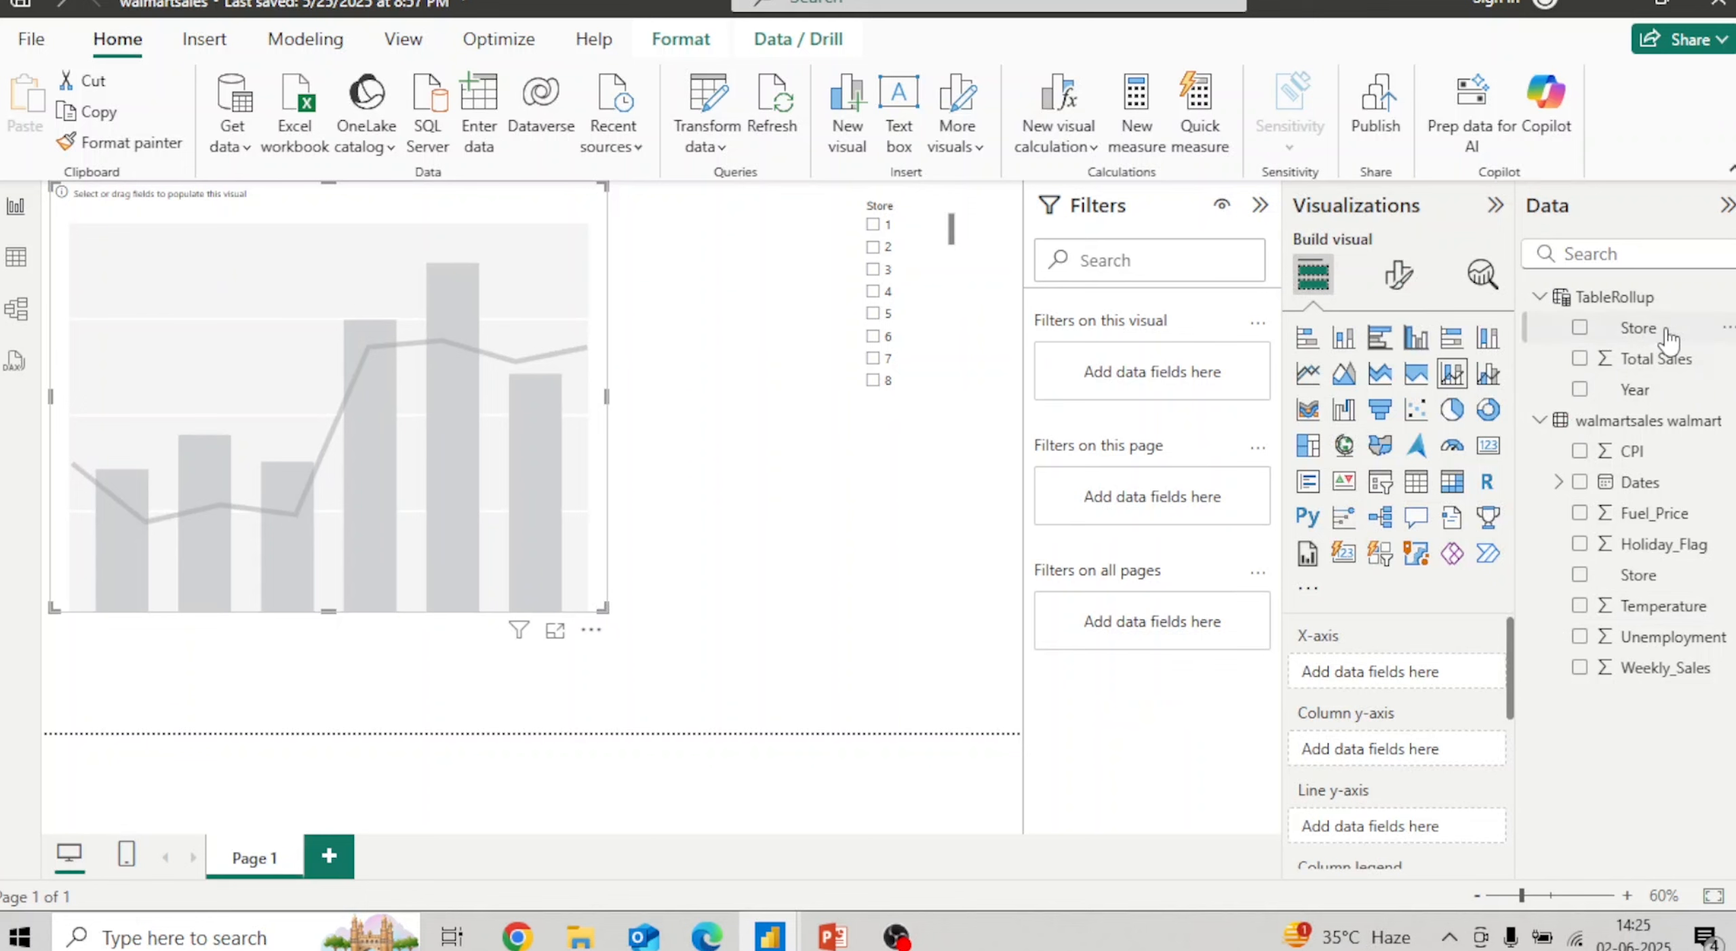
left_click_drag(1668, 332, 1440, 674)
left_click_drag(1654, 390, 1418, 679)
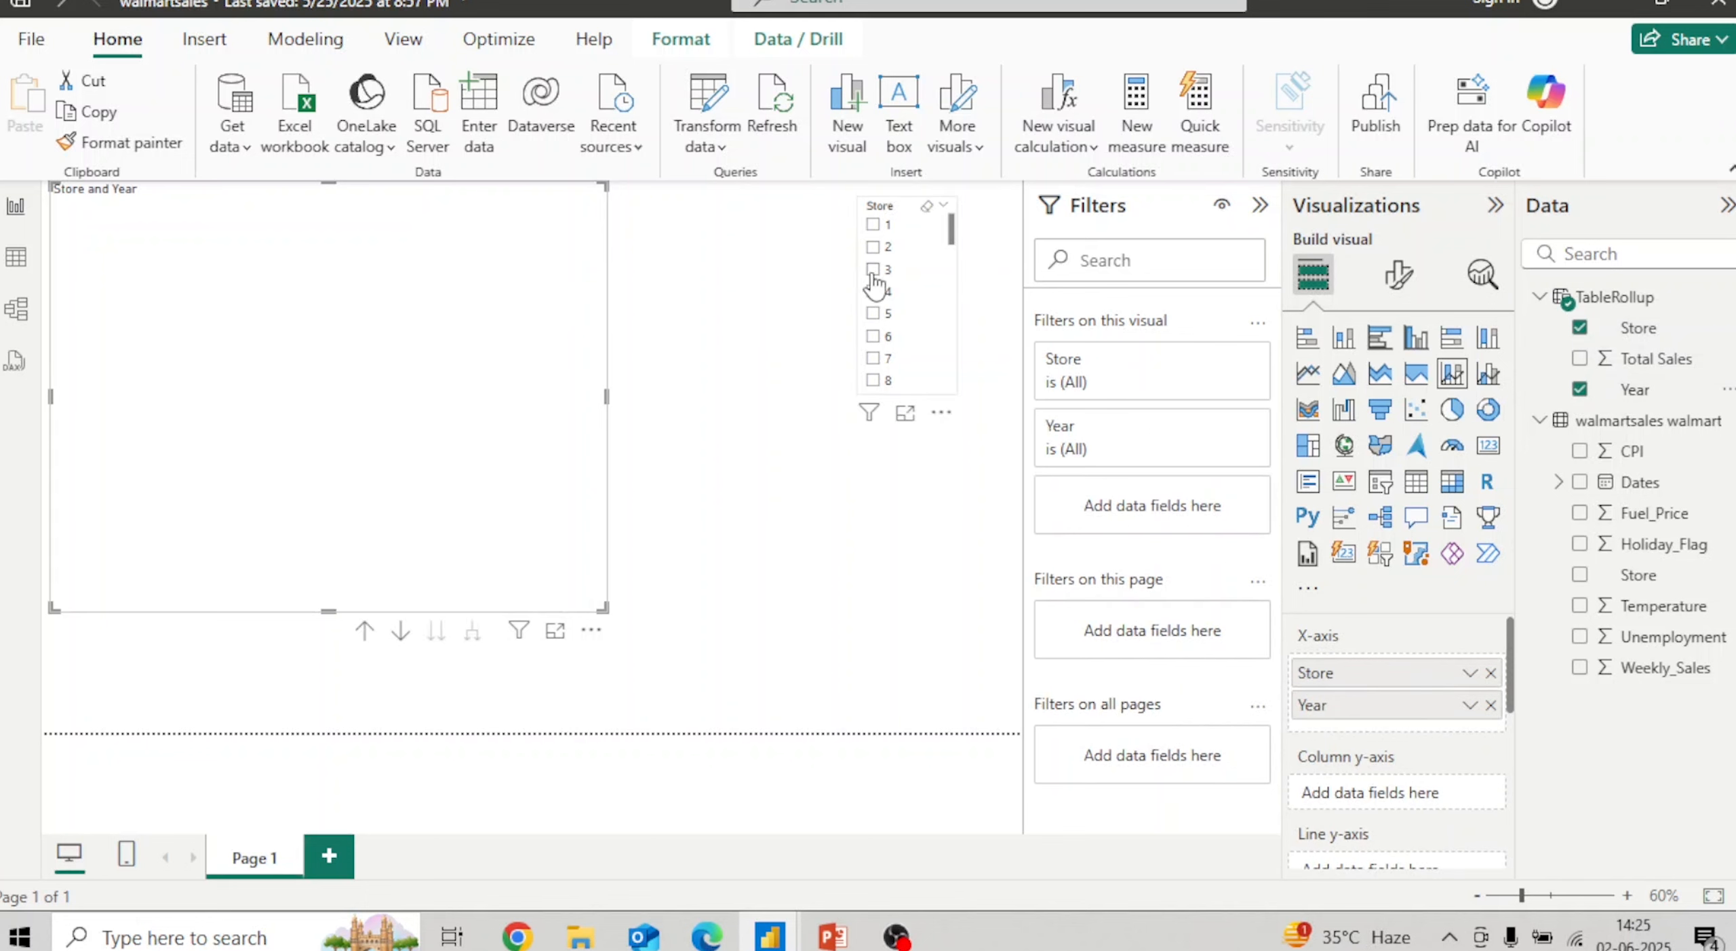
Step: Filter the slicer to store 2, plot TableRollup's Total Sales on the chart's column y-axis and enlarge the chart slightly
left_click(877, 249)
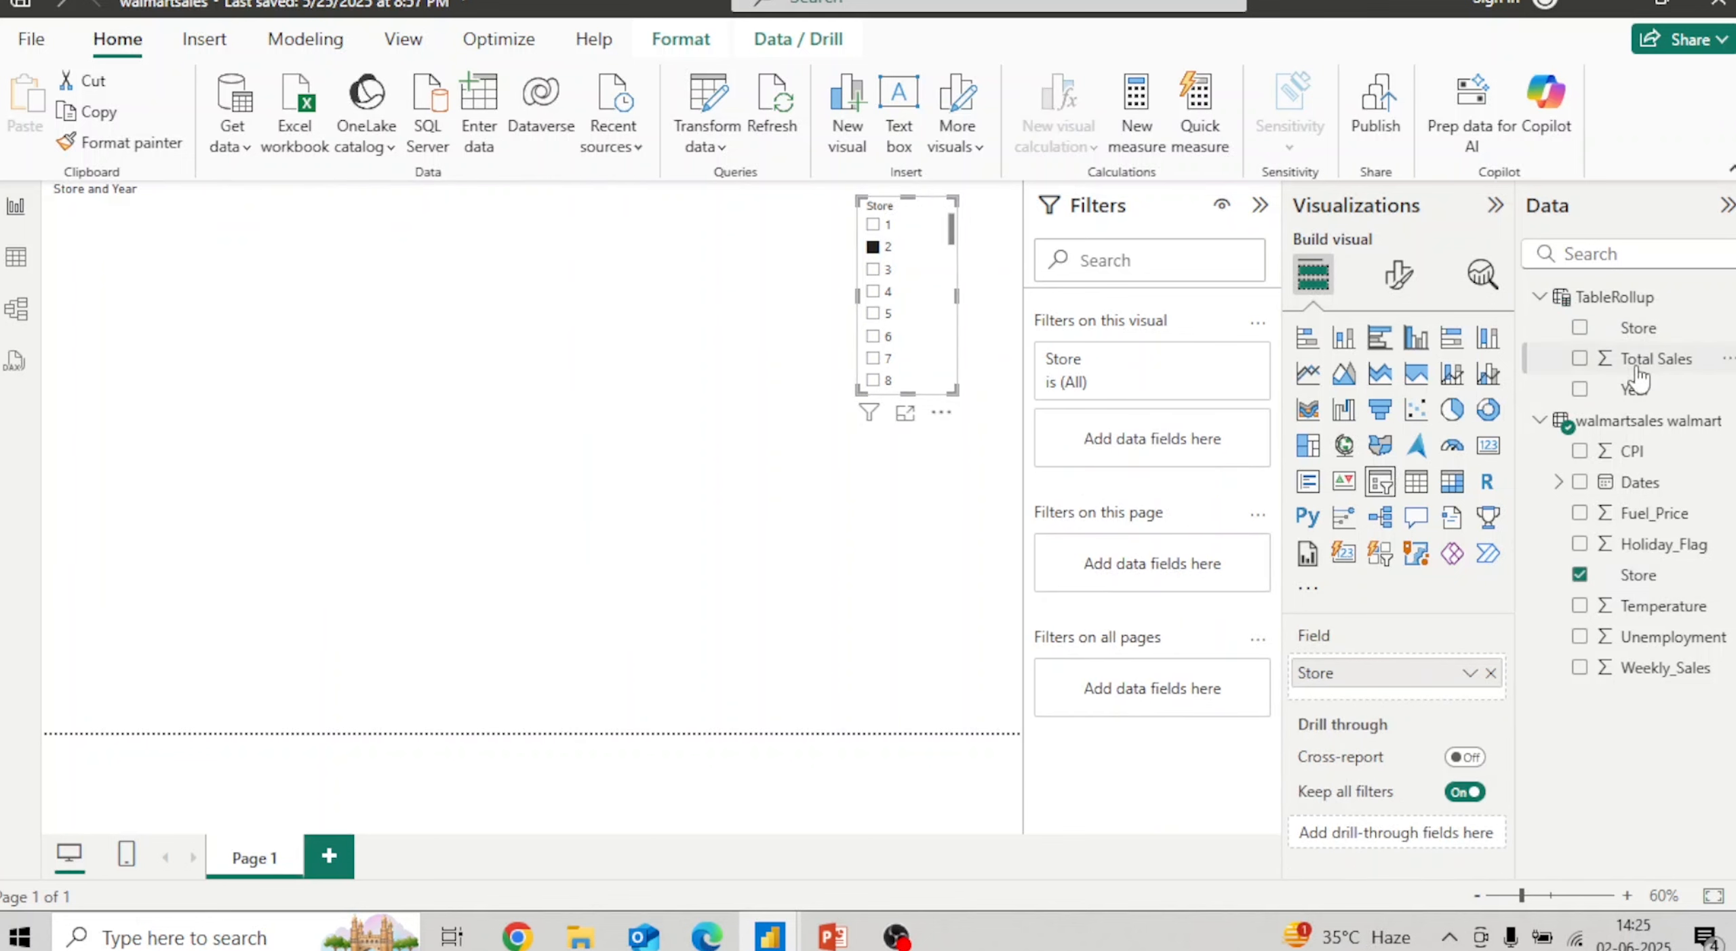
left_click(543, 489)
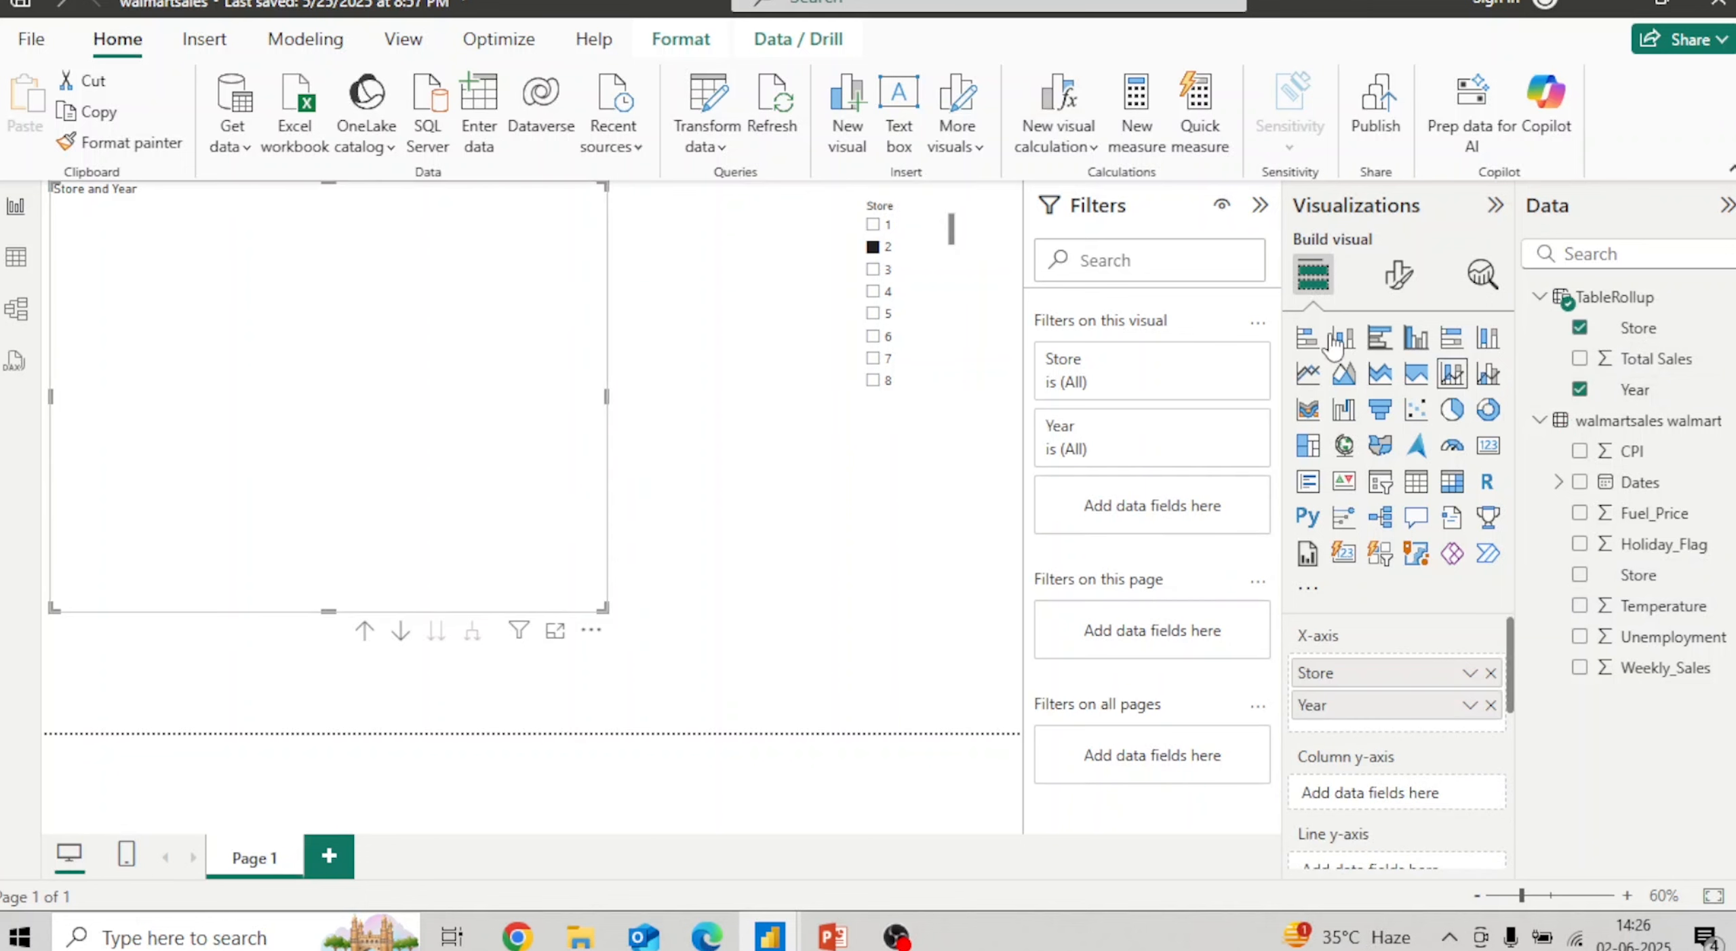
left_click_drag(1610, 361, 1382, 811)
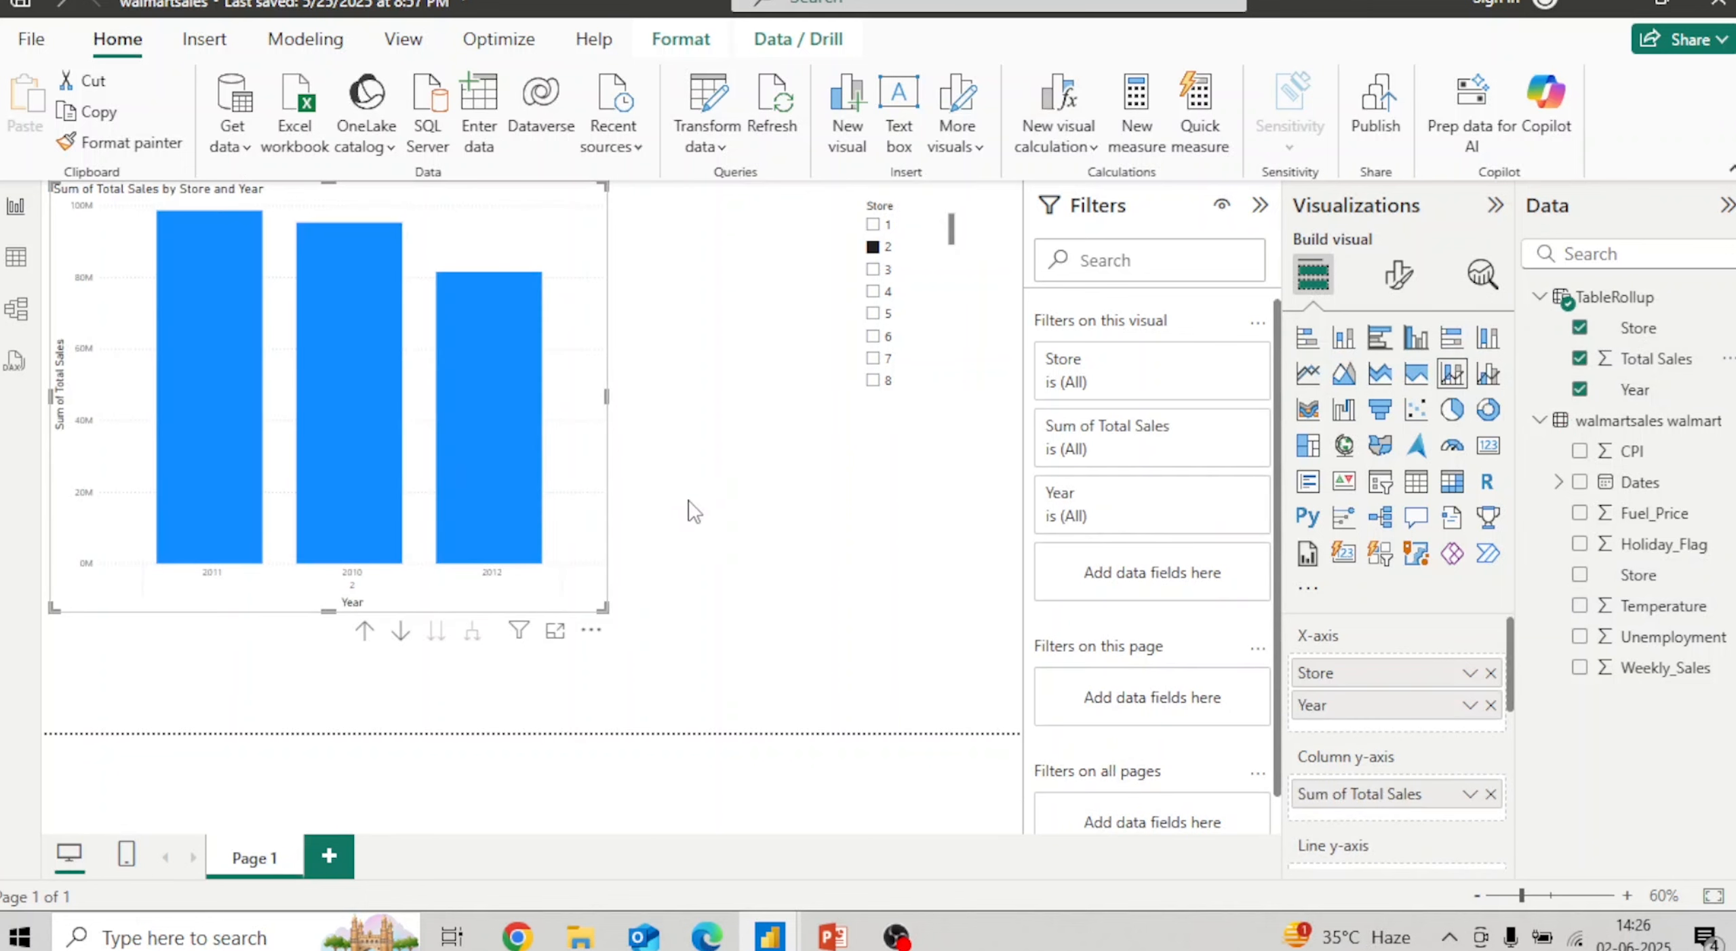
left_click_drag(597, 601, 664, 625)
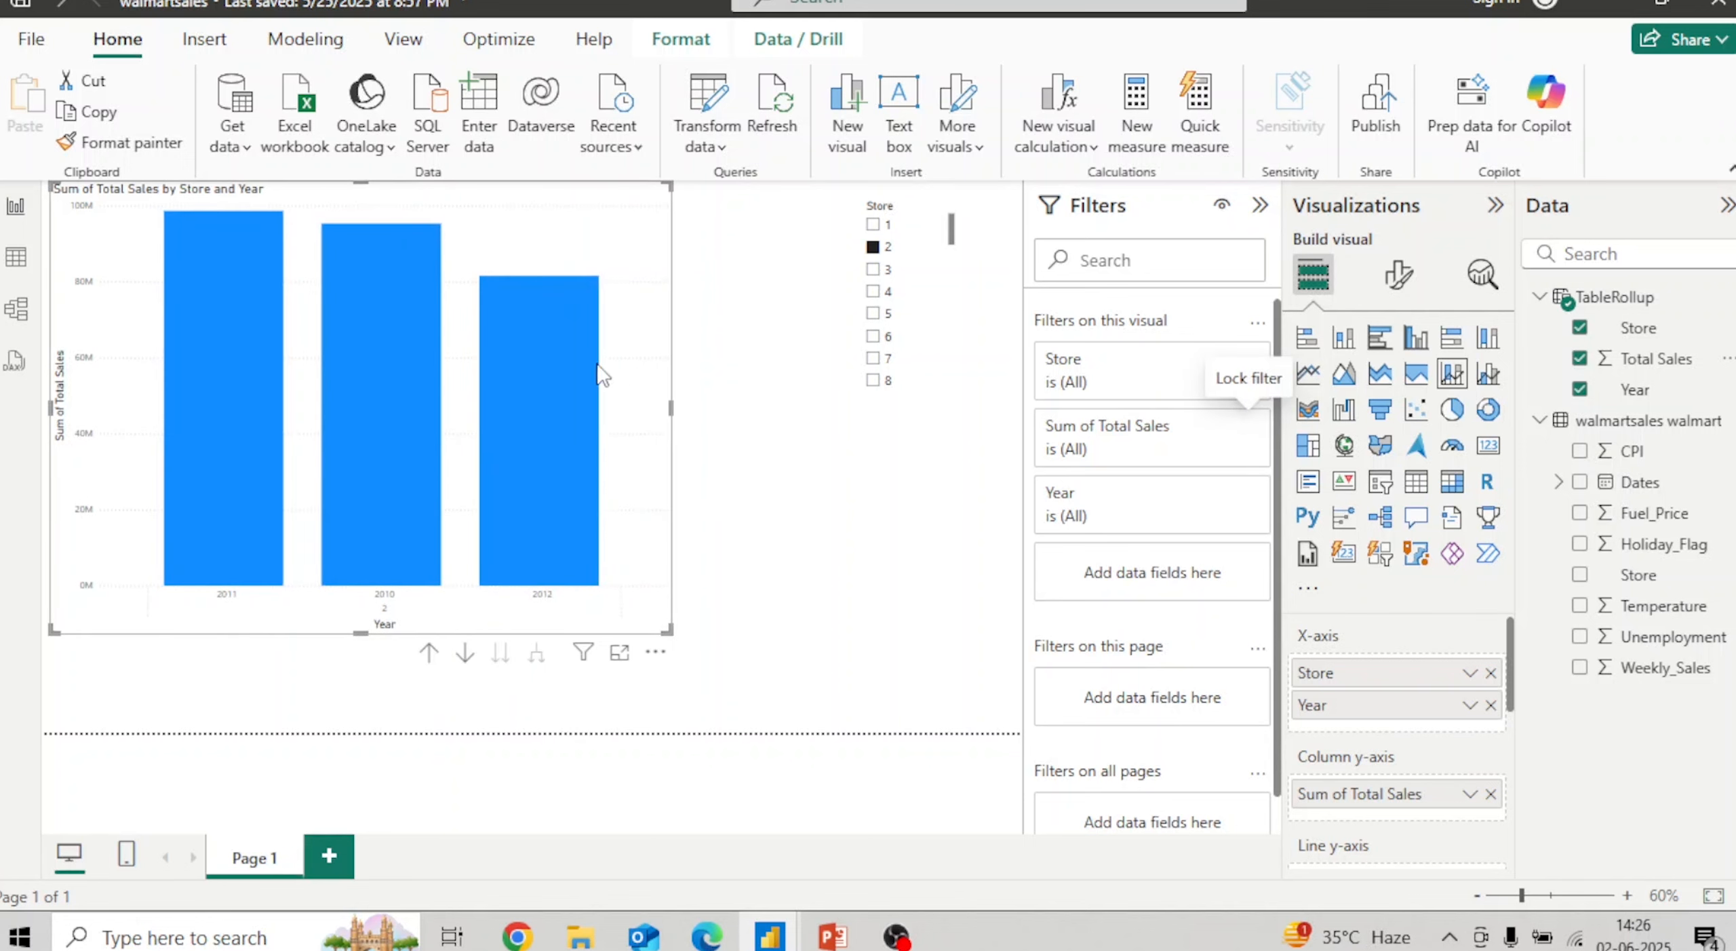
Step: Remove ROLLUPGROUP and its closing parenthesis from the TableRollup formula, leaving ROLLUP over Store and Year, and commit it
left_click(22, 254)
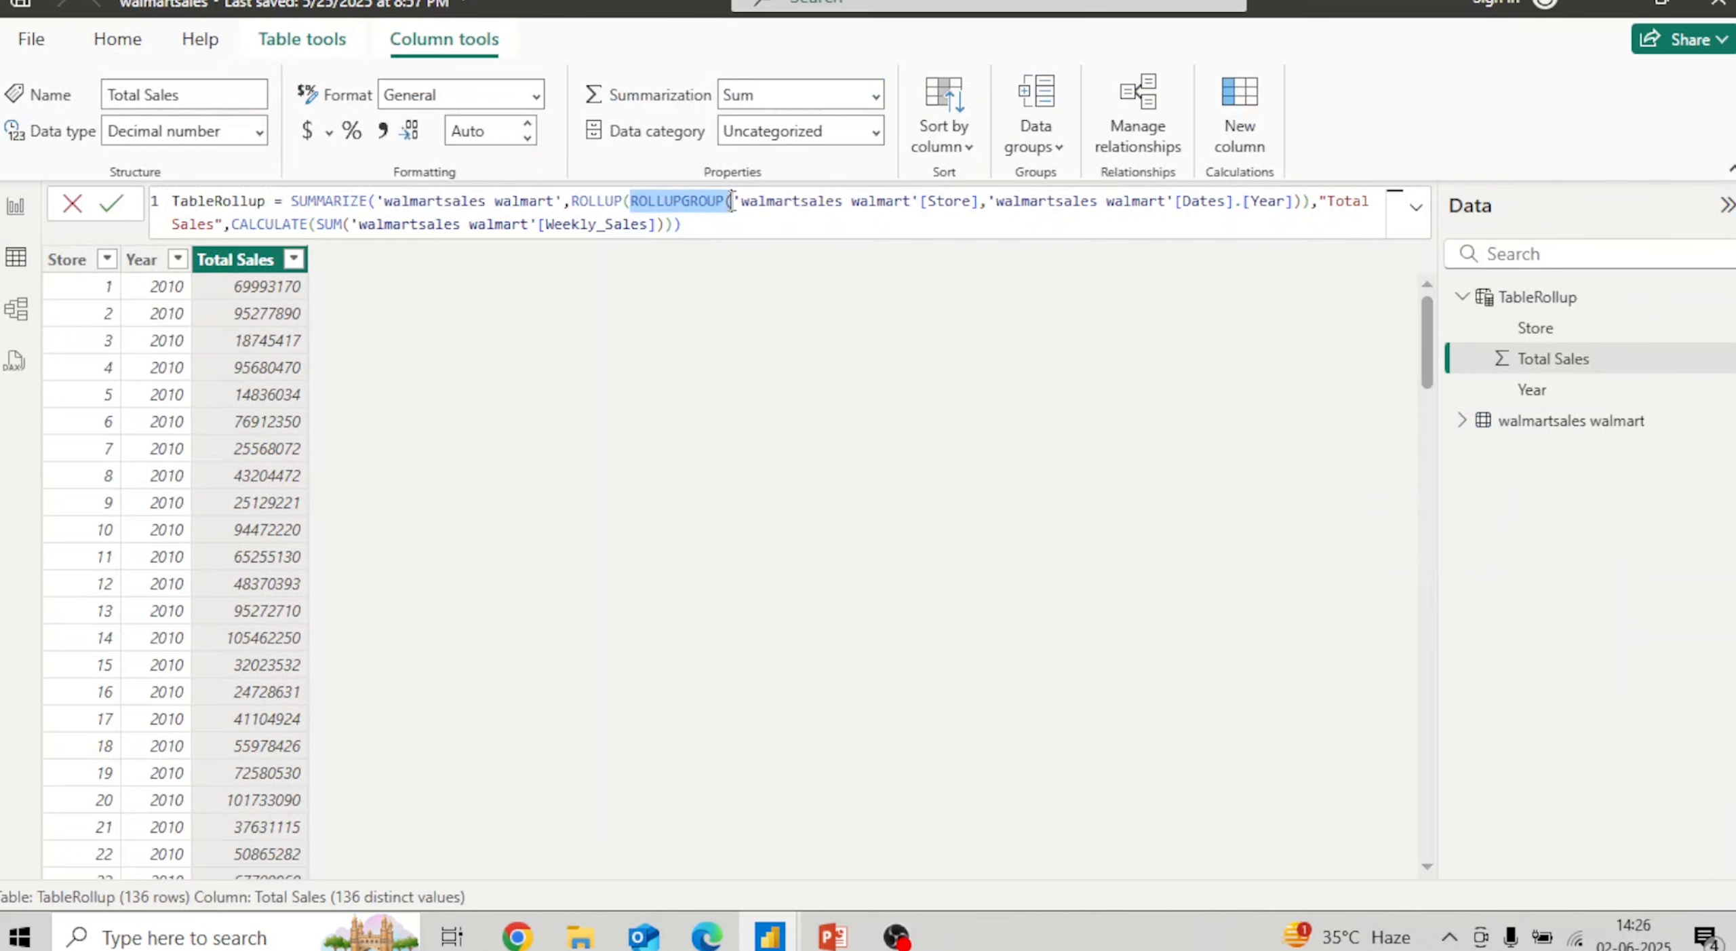
left_click(732, 202)
key("BackSpace")
key("BackSpace")
key("BackSpace")
key("BackSpace")
key("BackSpace")
key("BackSpace")
key("BackSpace")
key("BackSpace")
key("BackSpace")
key("BackSpace")
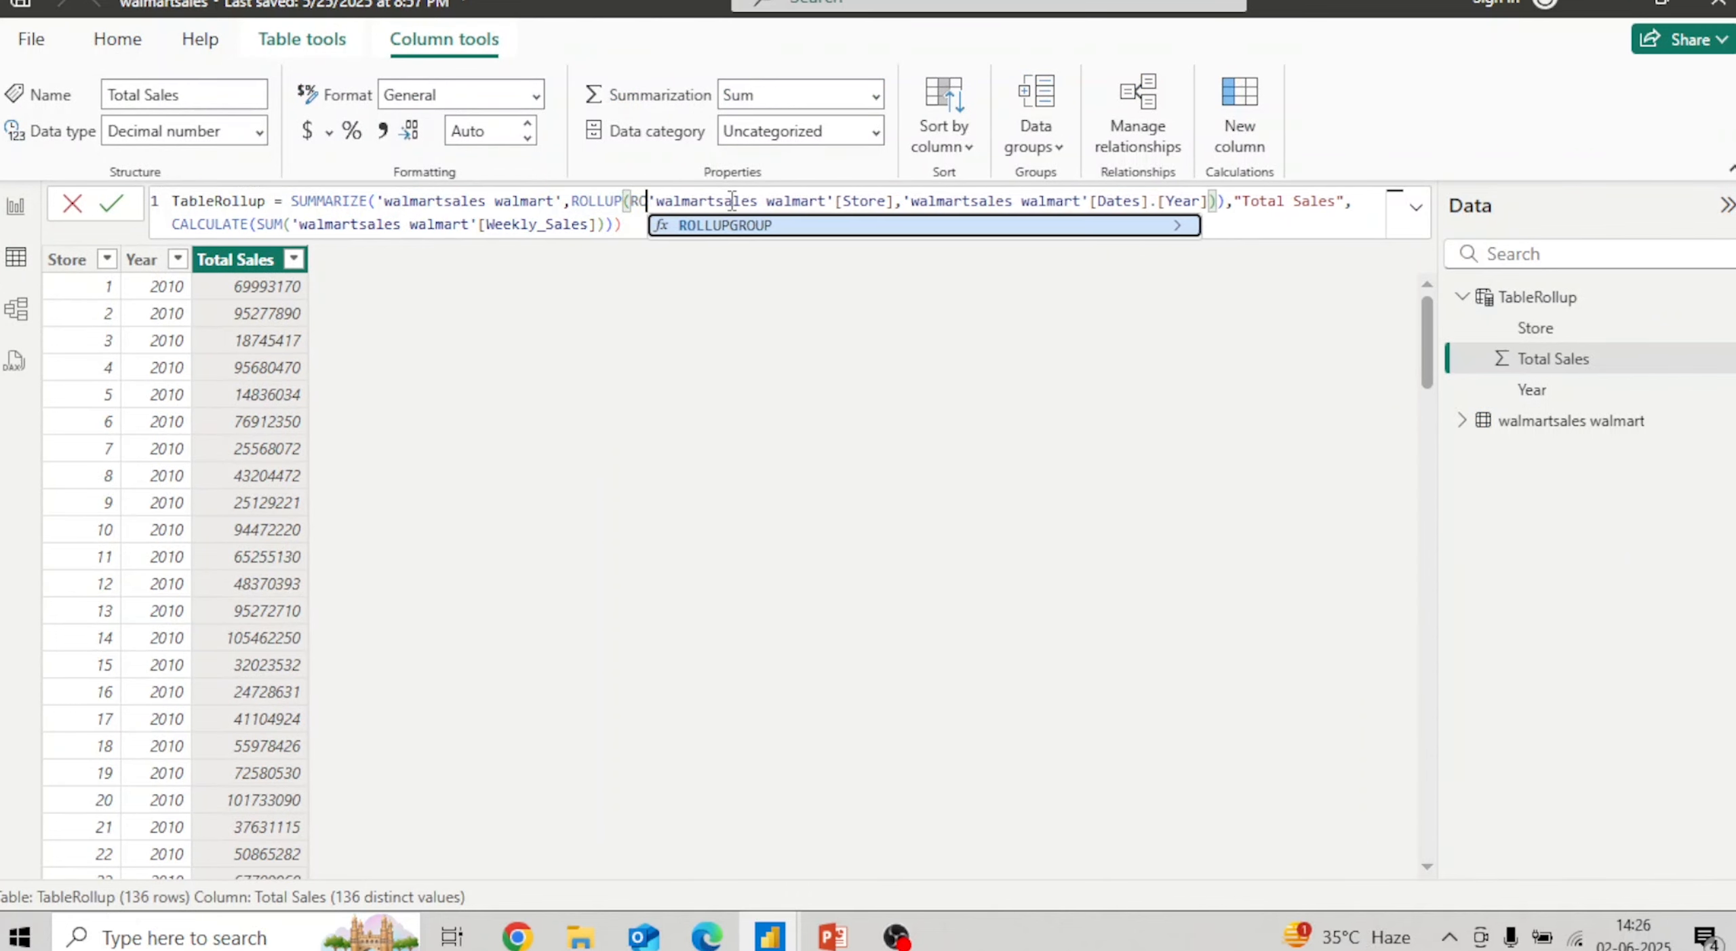
key("BackSpace")
key("BackSpace")
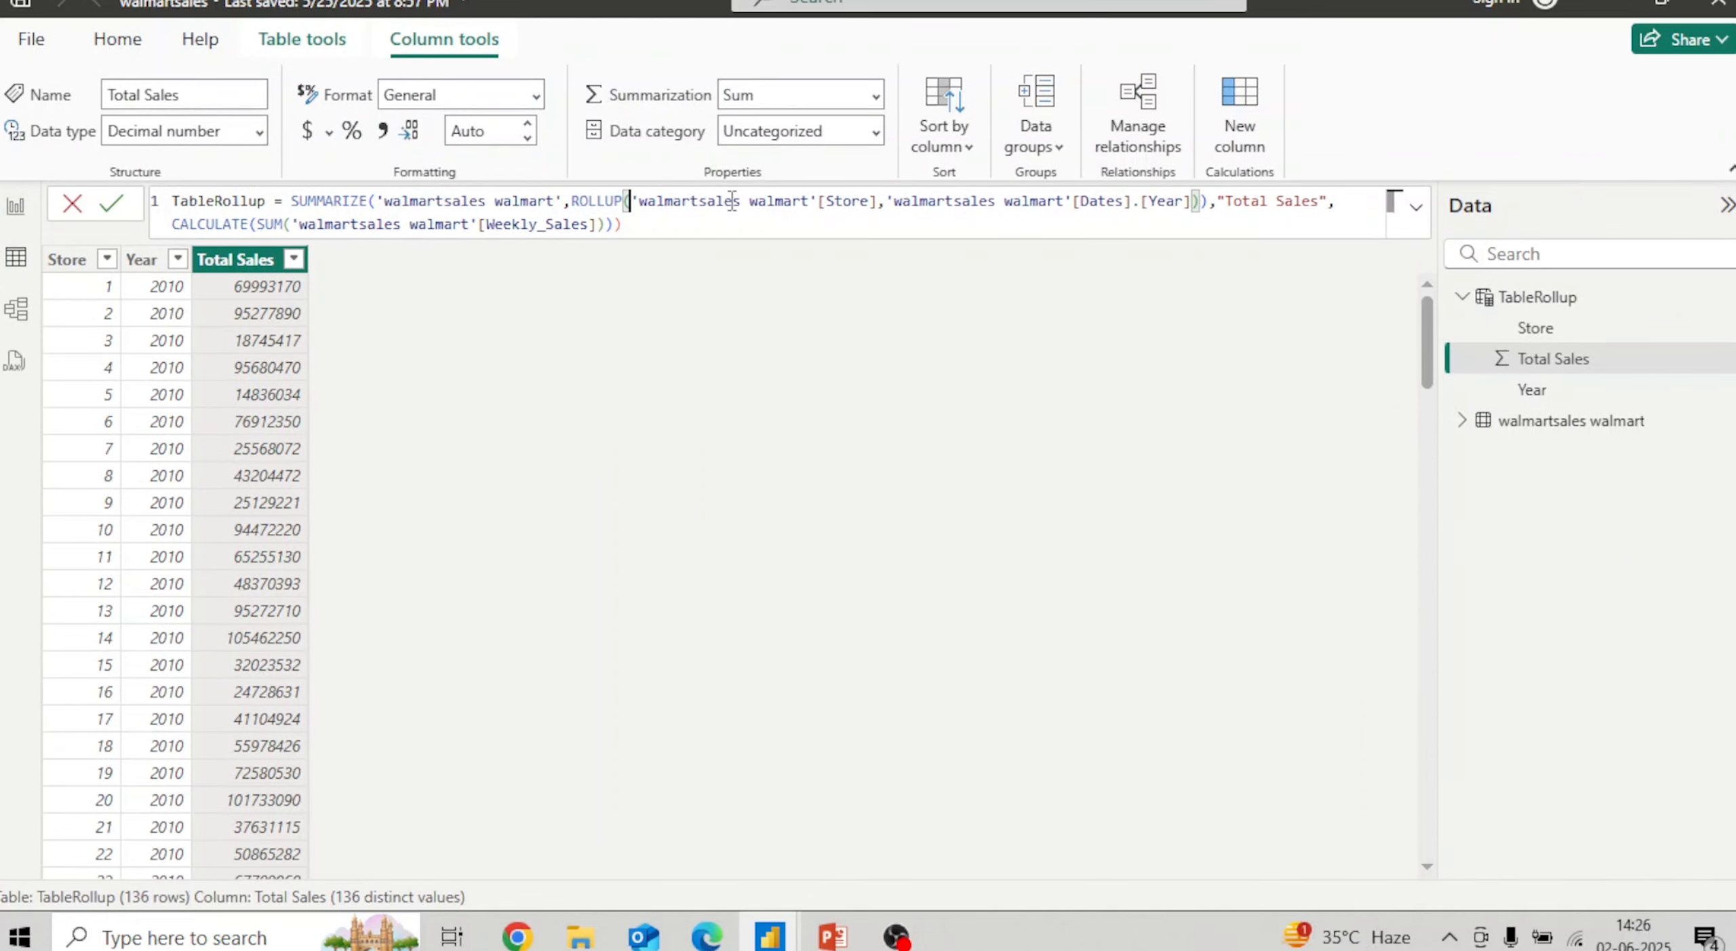
left_click(1216, 205)
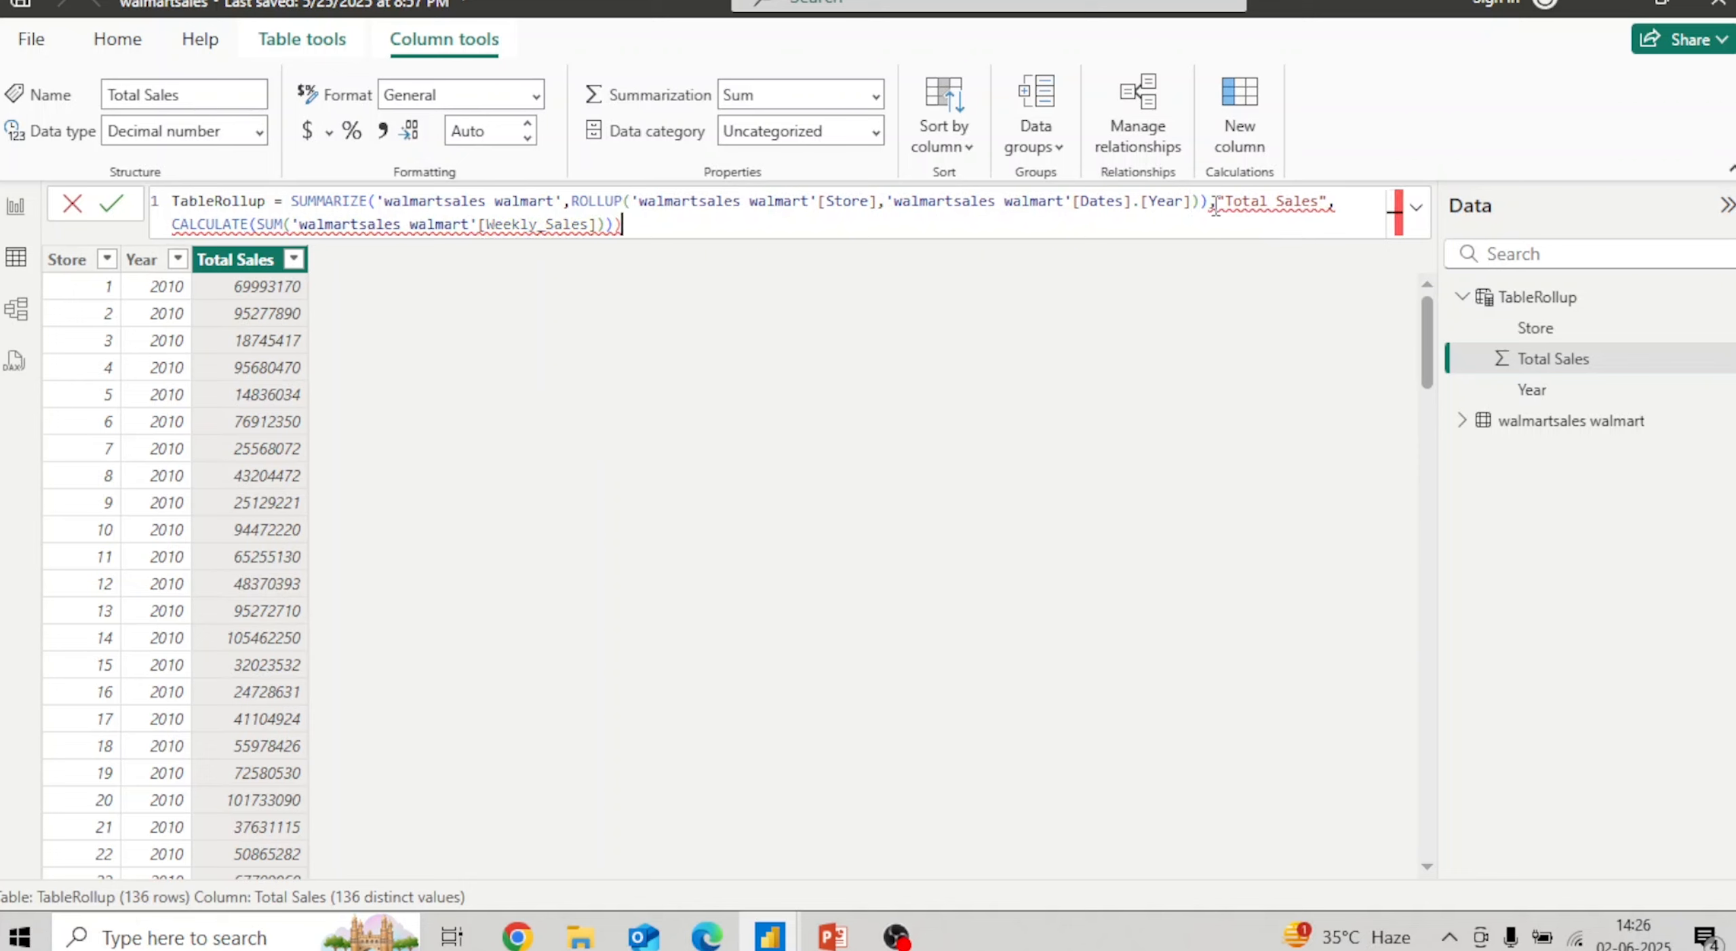
key("BackSpace")
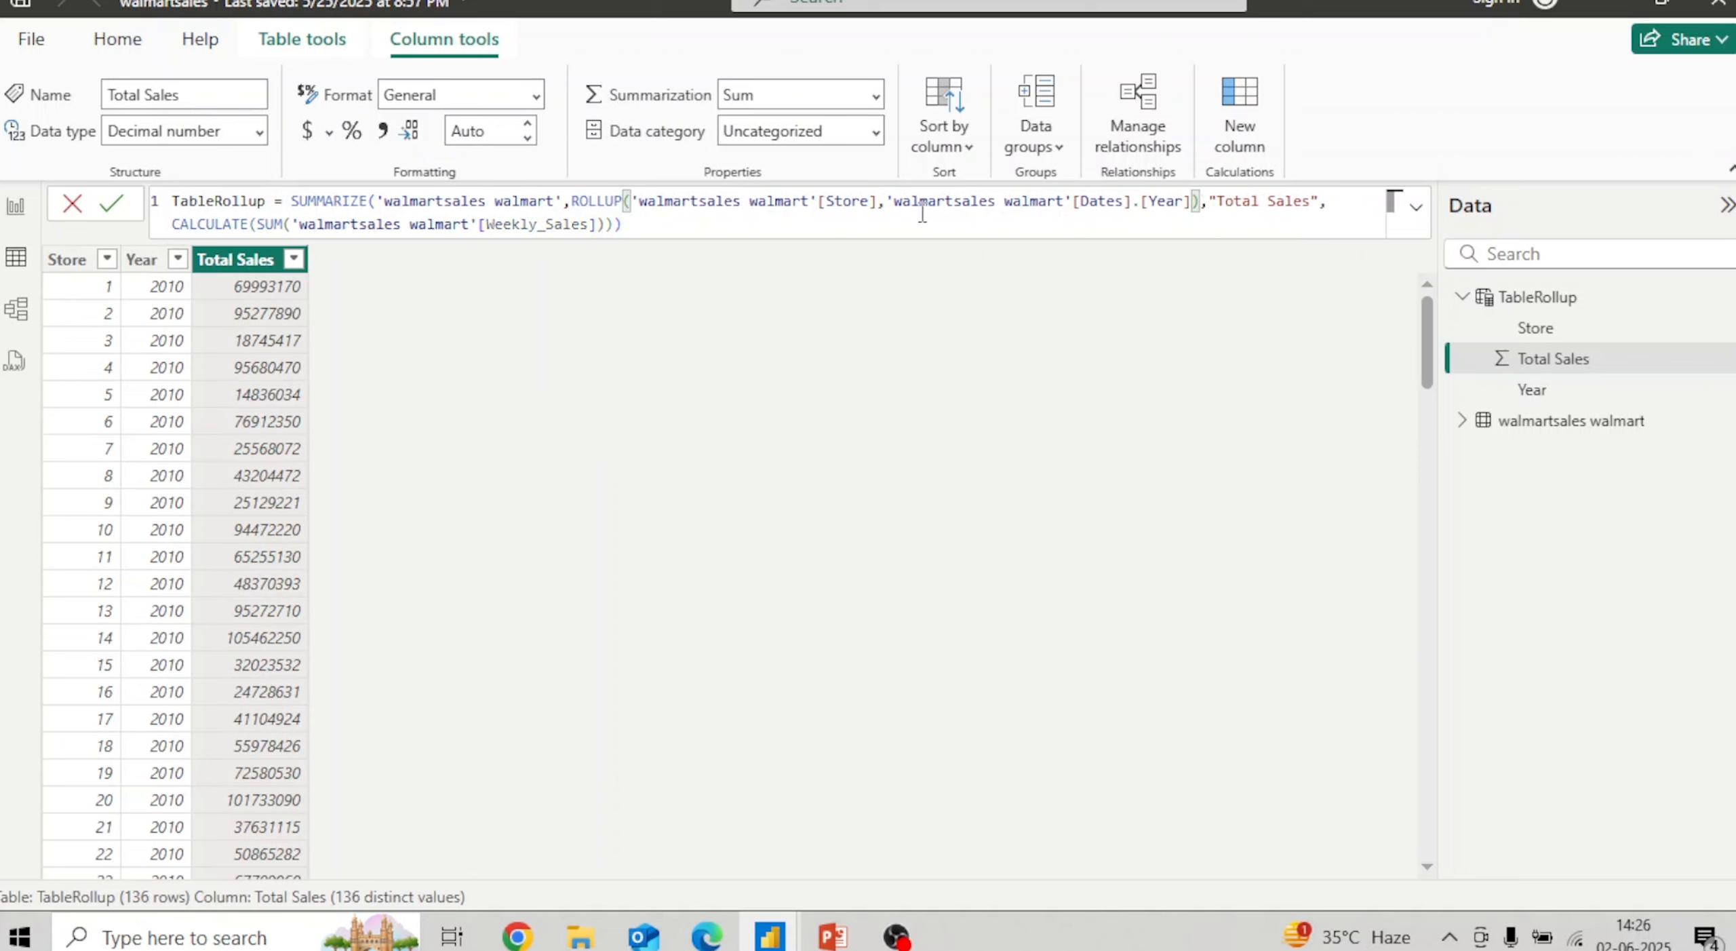
left_click(119, 202)
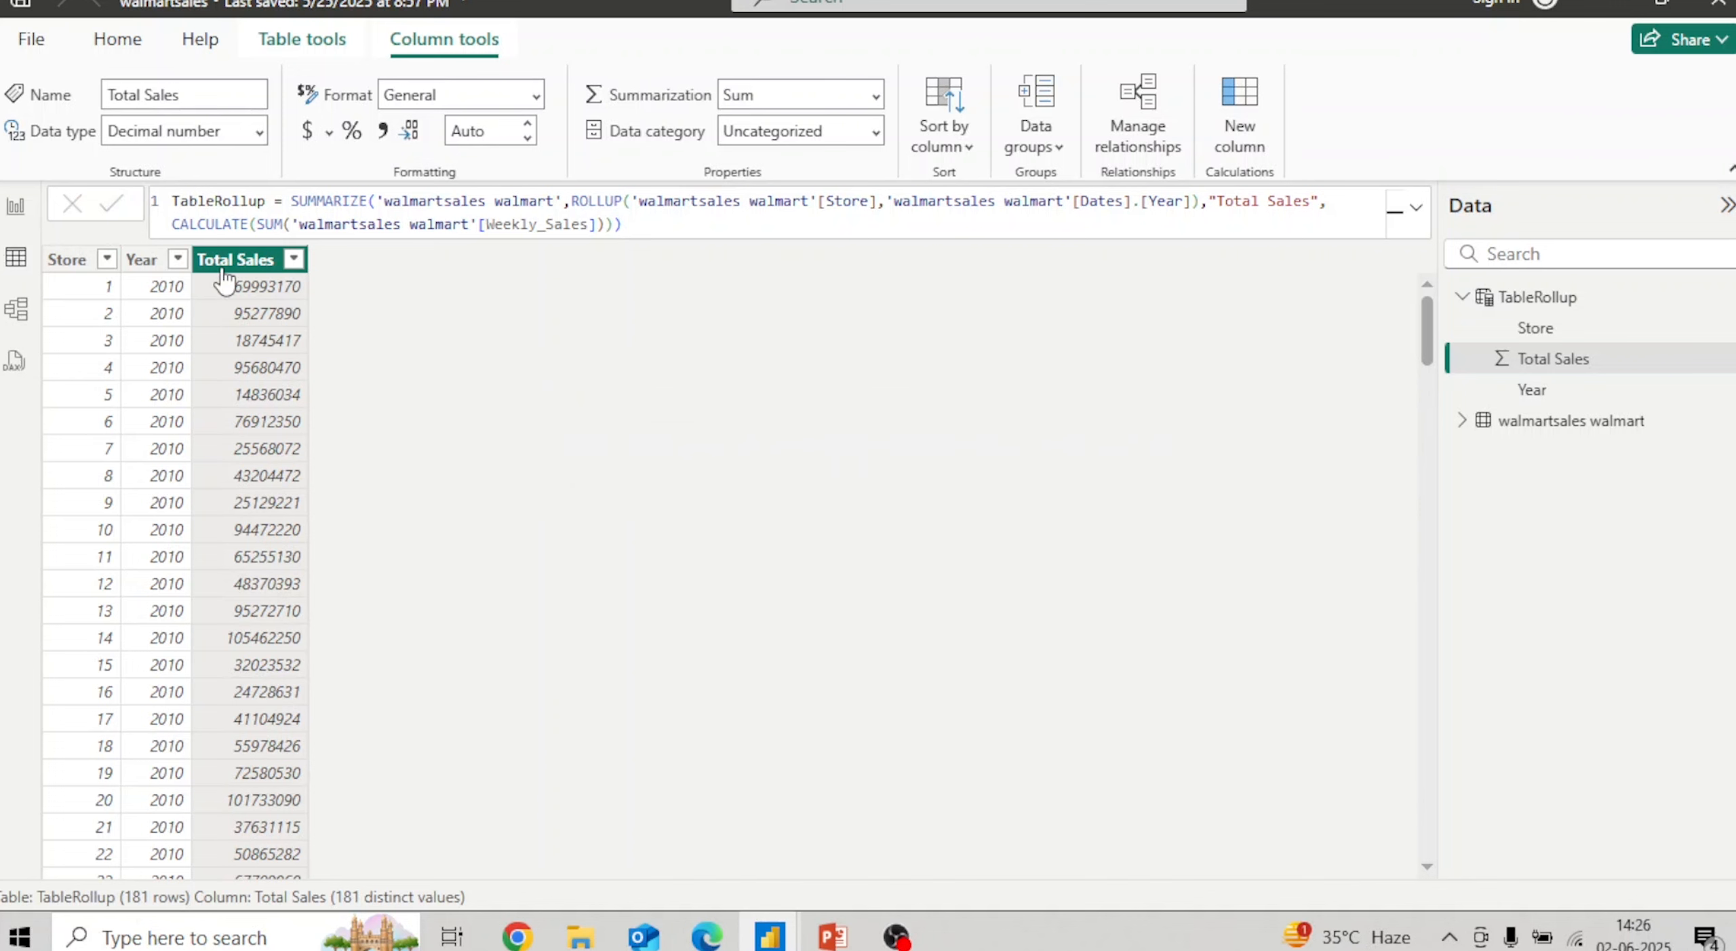
Step: Back on the report page, shrink the Total Sales chart and change it to a clustered column chart
left_click(15, 206)
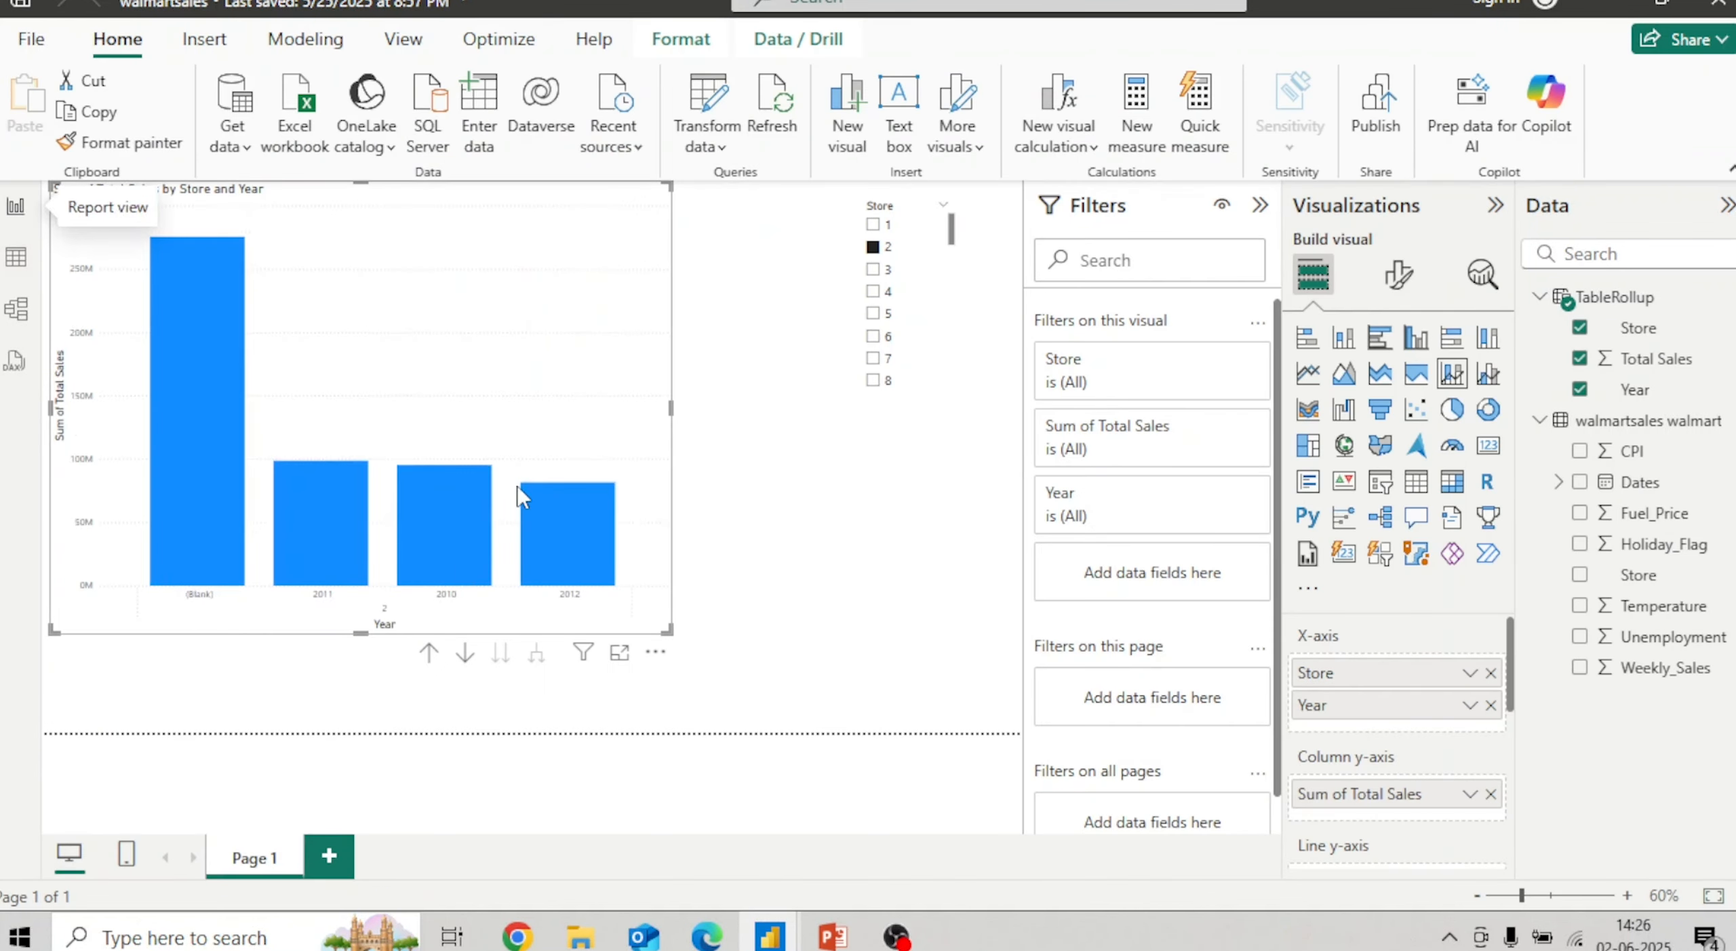
left_click(829, 448)
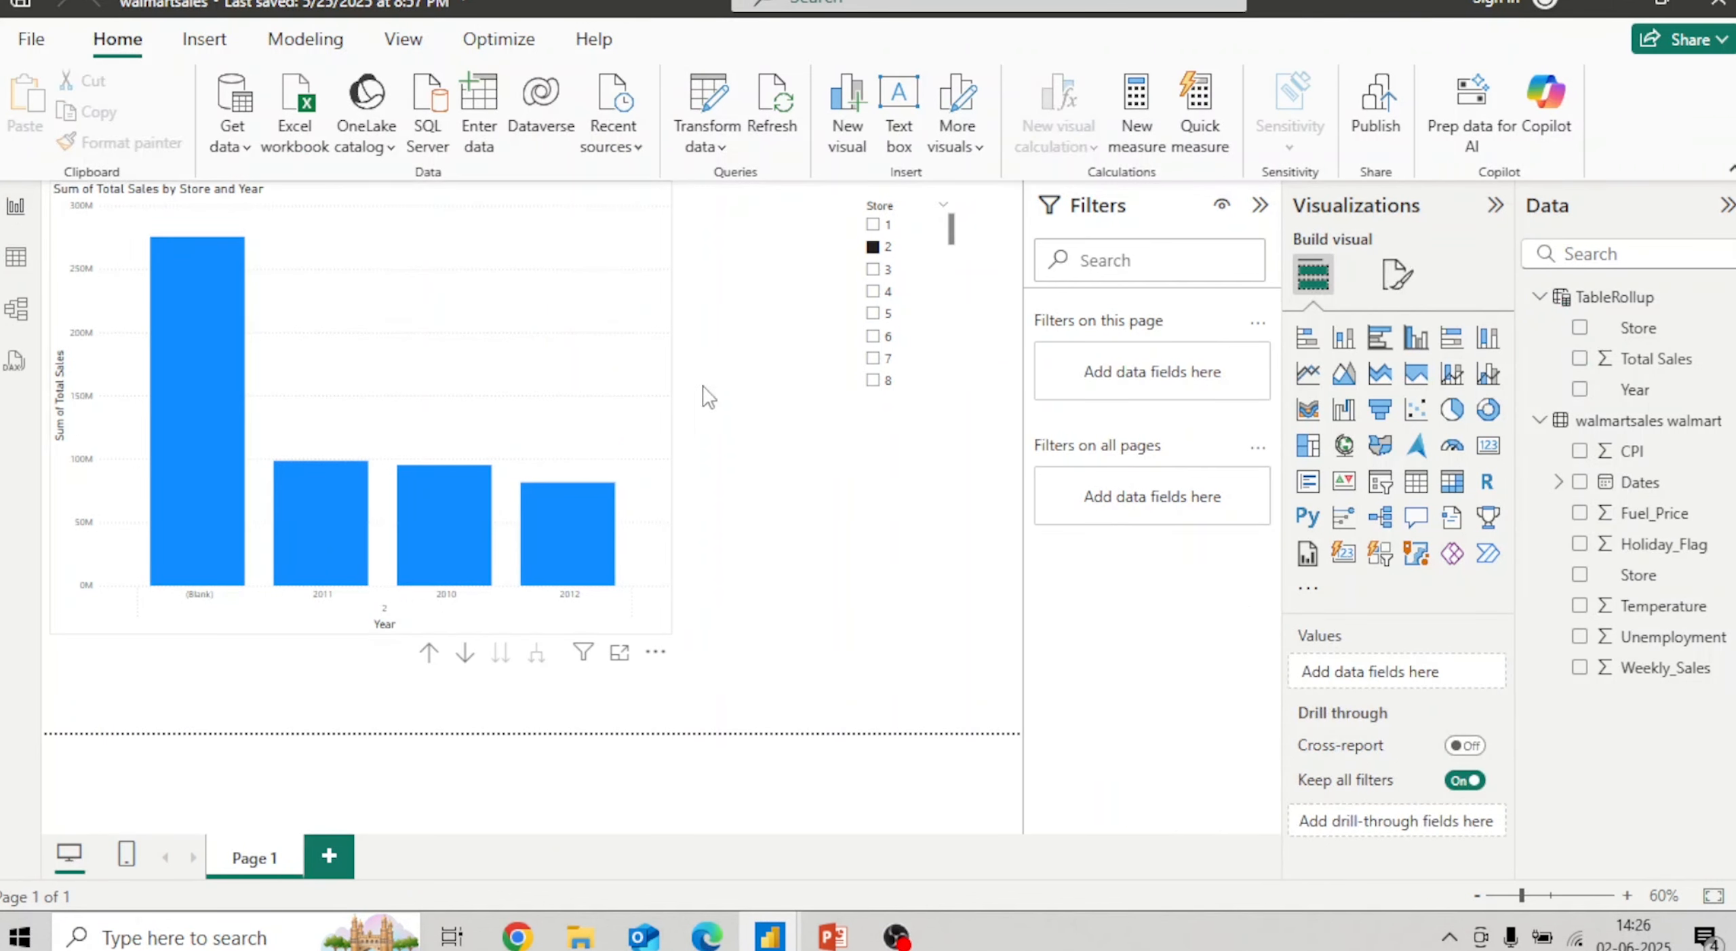
left_click(661, 378)
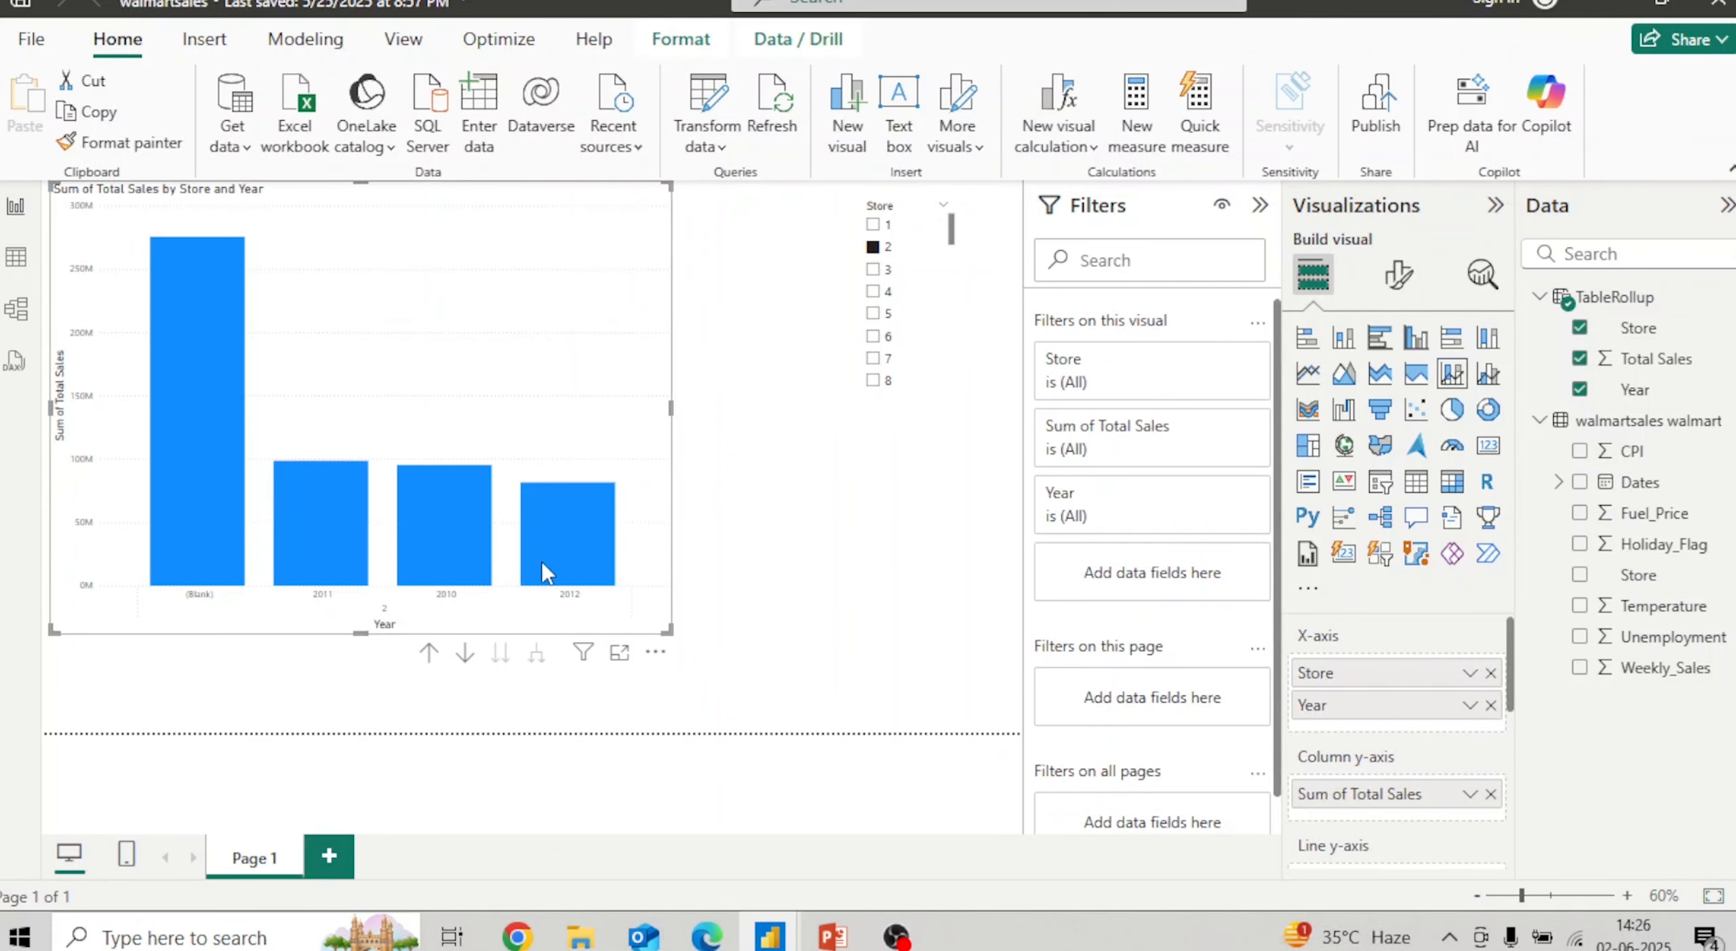
mouse_move(587, 584)
left_click_drag(671, 637, 364, 509)
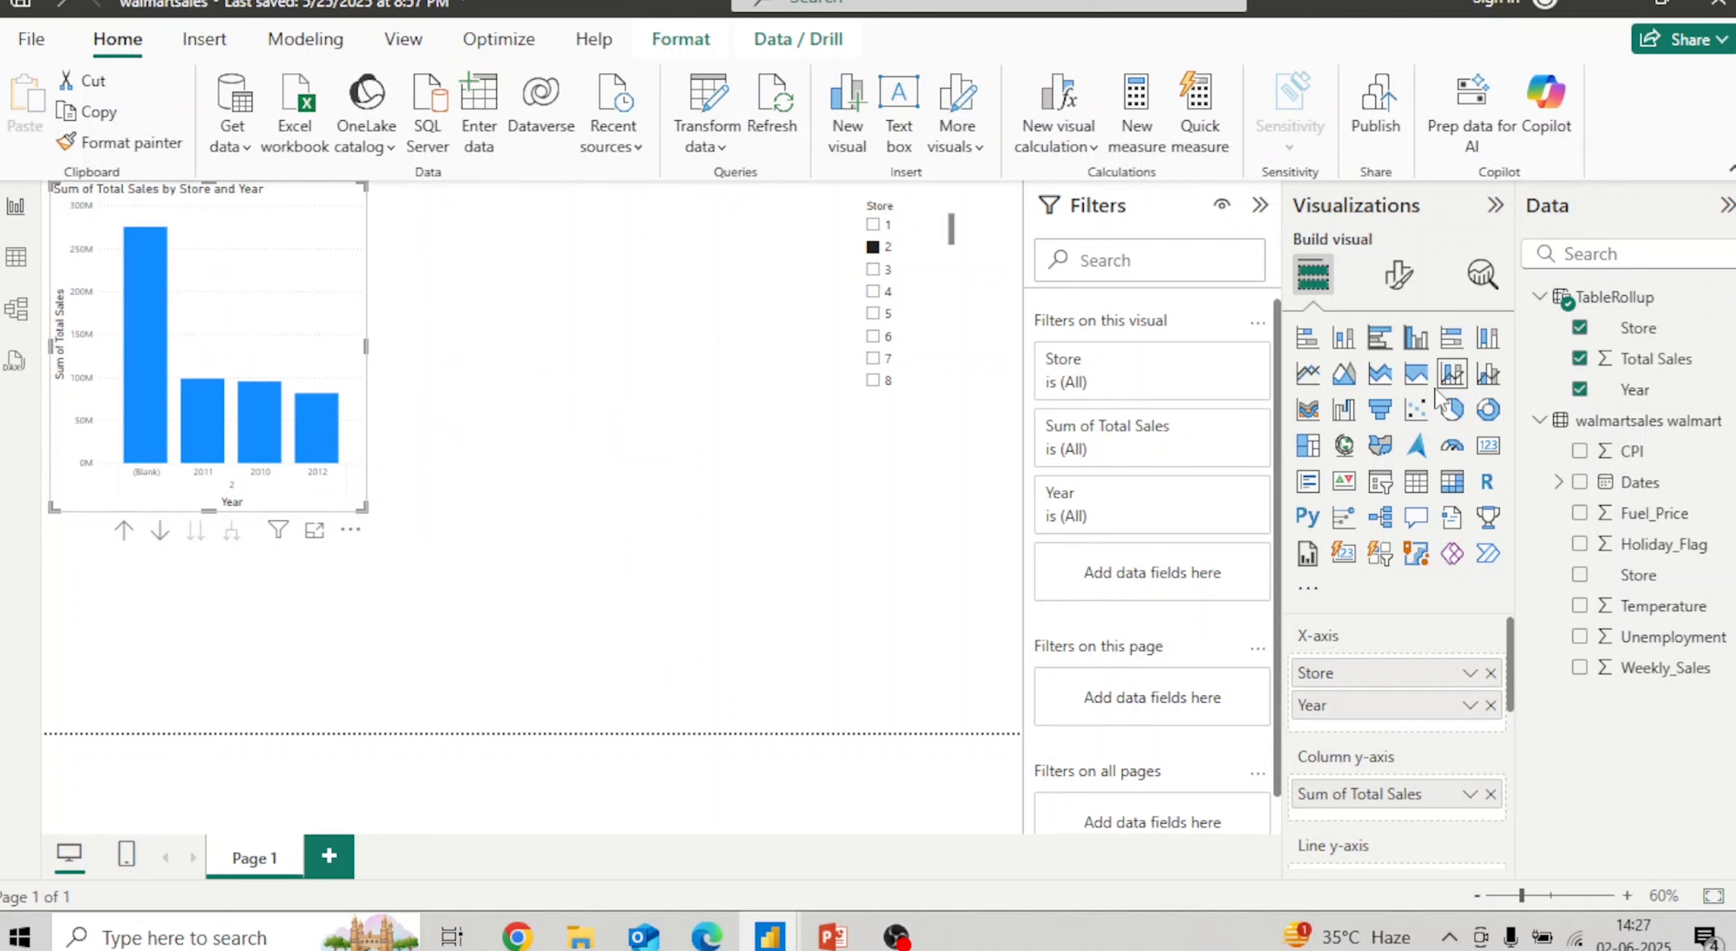
left_click(1410, 339)
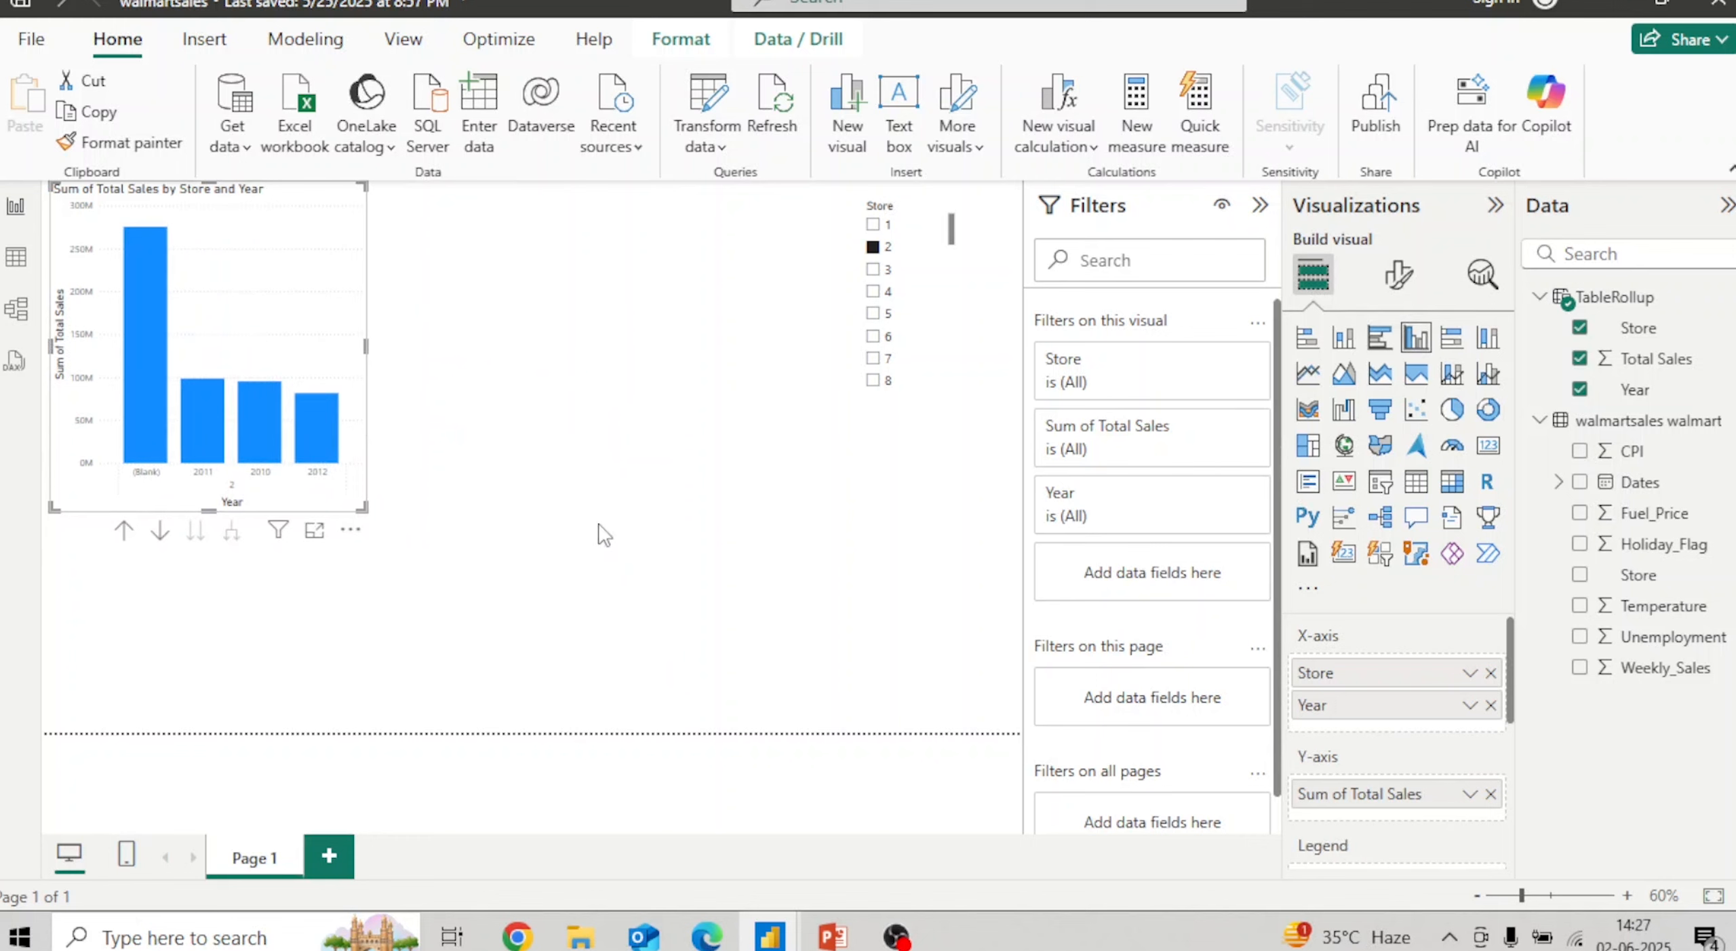
left_click(697, 505)
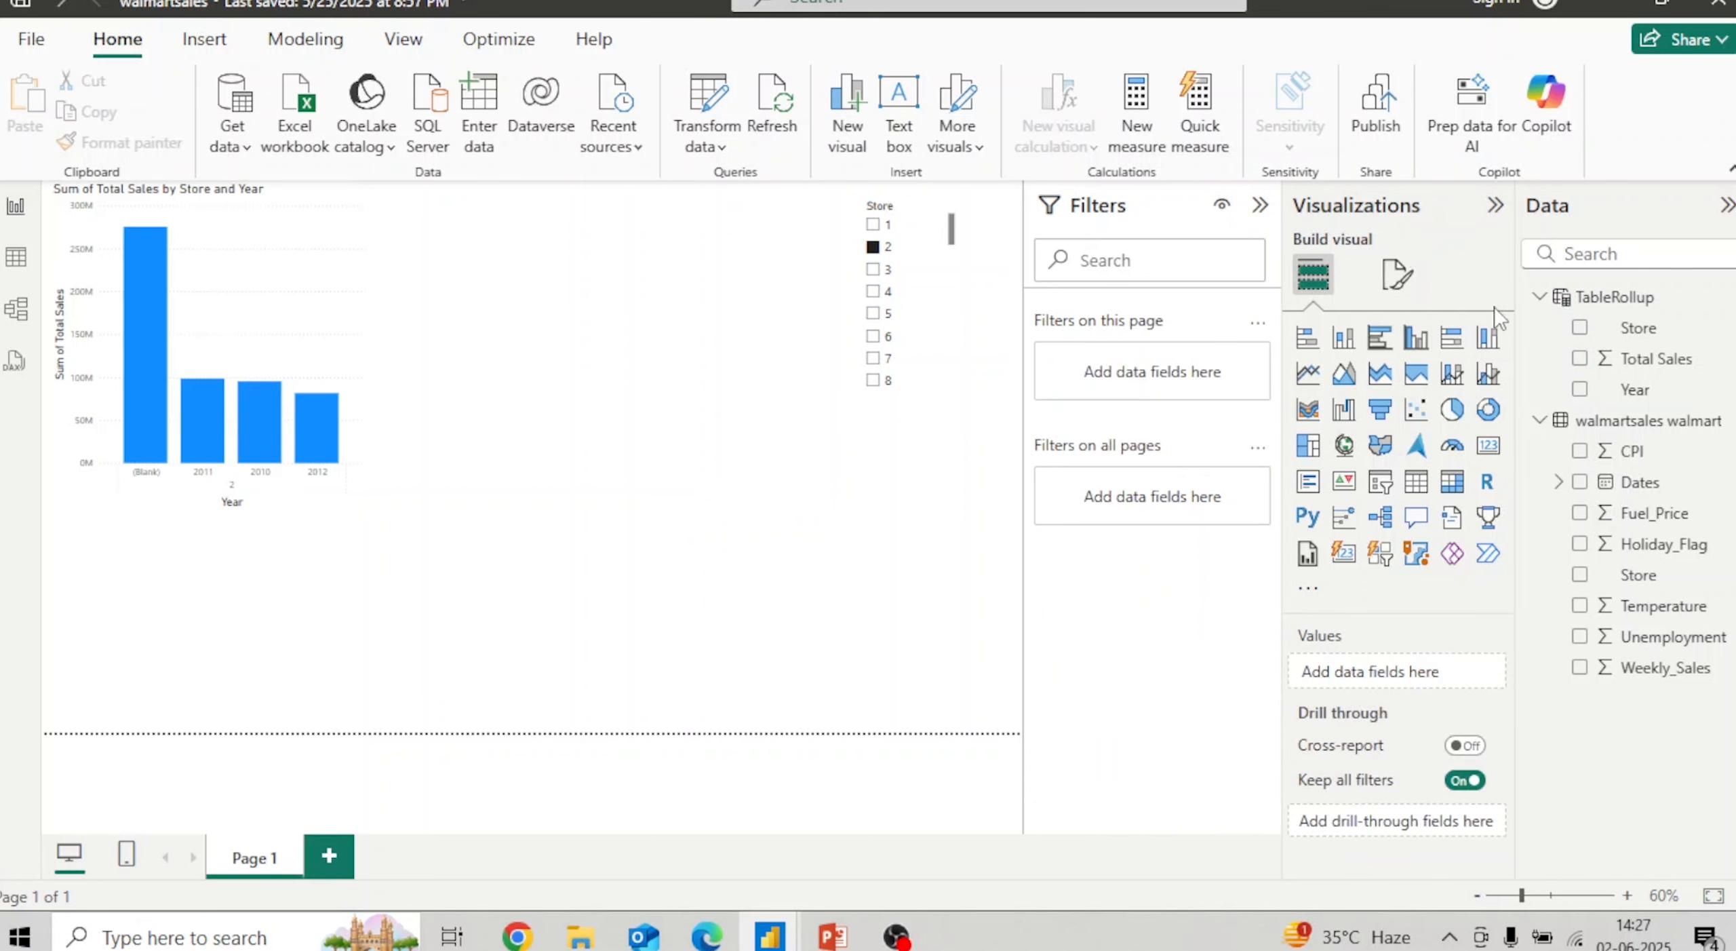
Step: Add a second, empty clustered column chart, move it below the slicer area and enlarge it
left_click(1414, 360)
left_click_drag(124, 678, 512, 567)
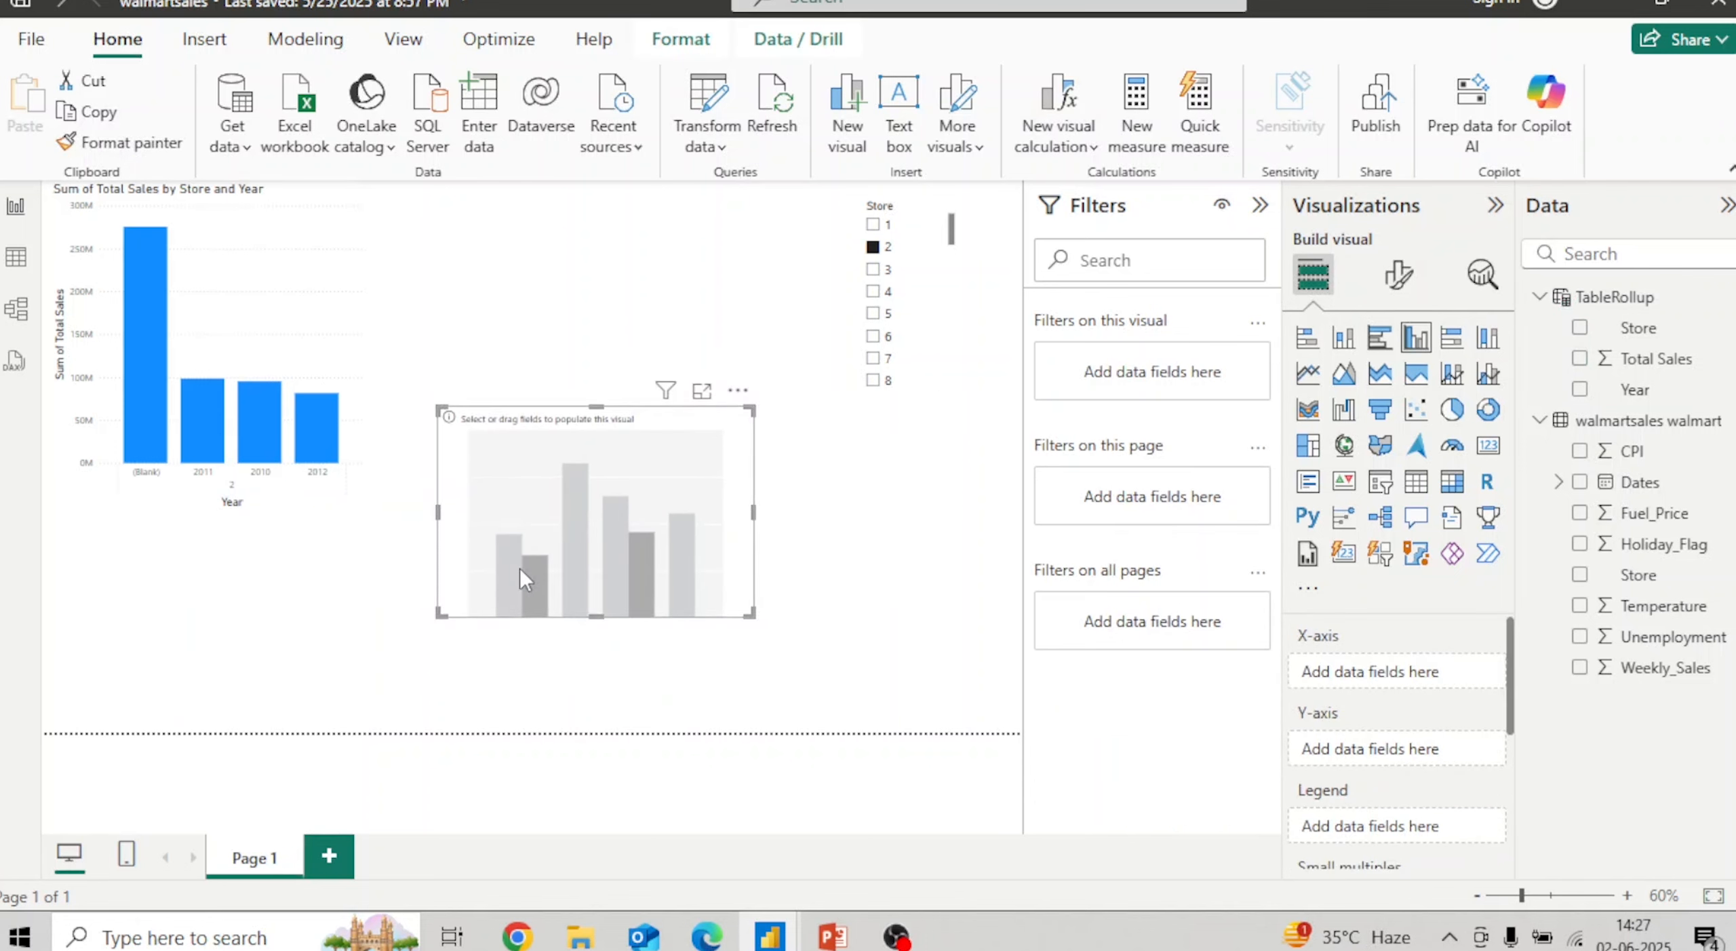
left_click_drag(750, 614, 853, 660)
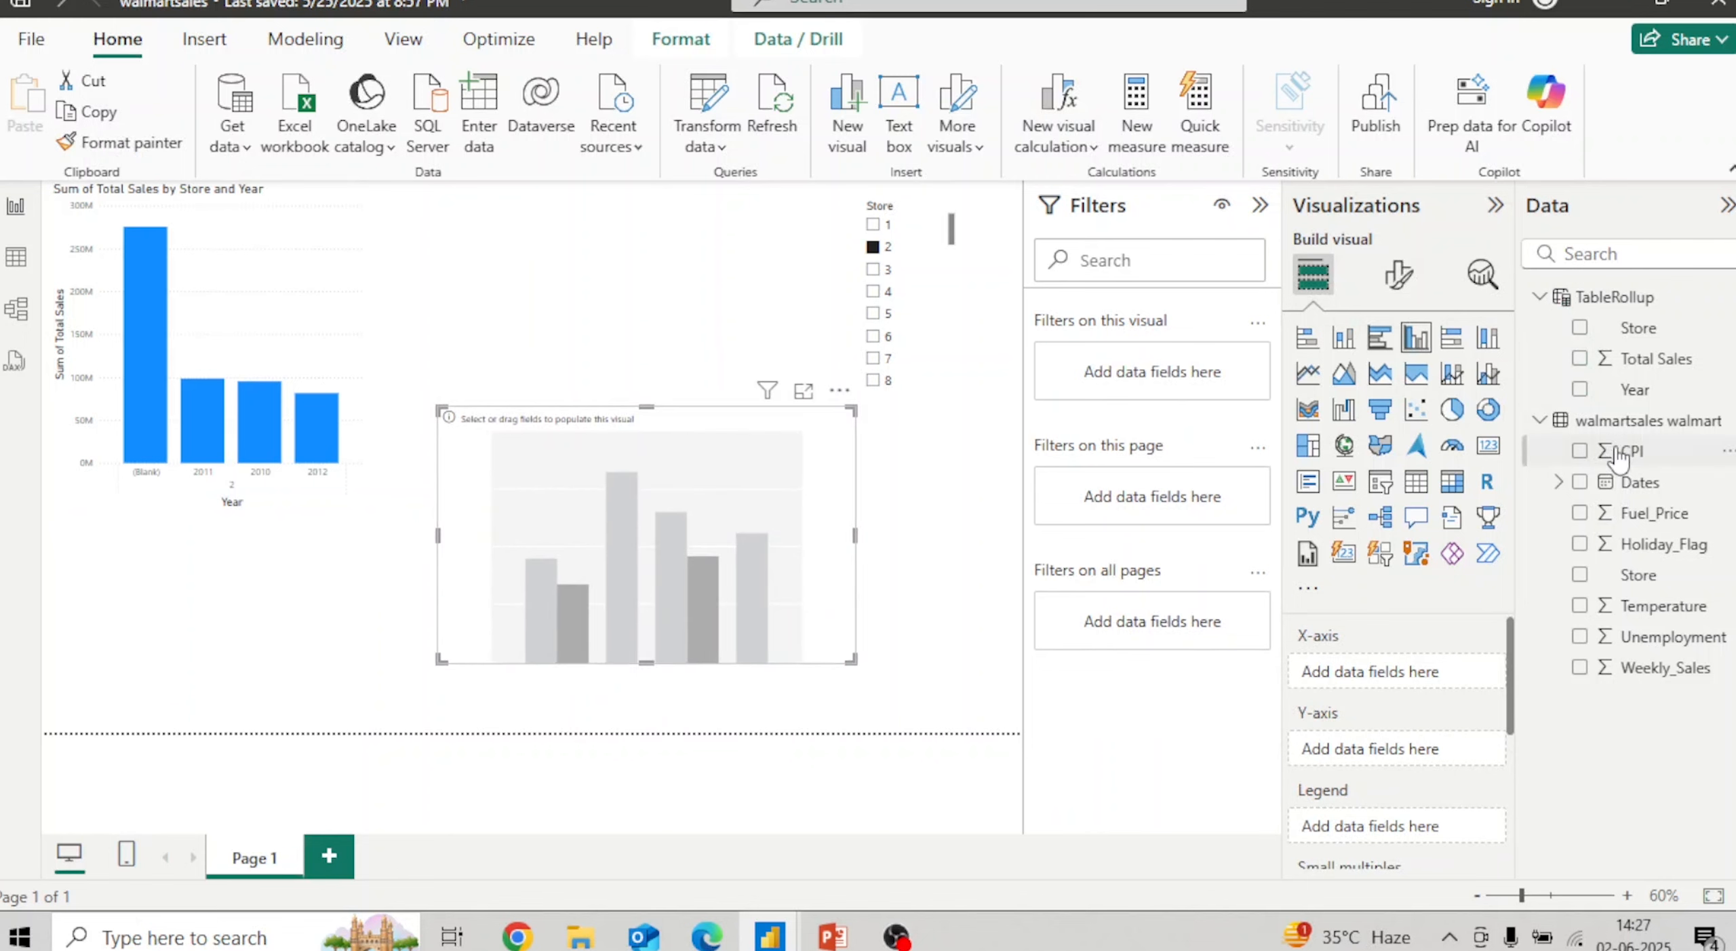
Step: Put TableRollup's Store and the Dates Year on the new chart's X-axis, and walmartsales walmart's Weekly_Sales on its Y-axis
left_click_drag(1649, 329, 1414, 672)
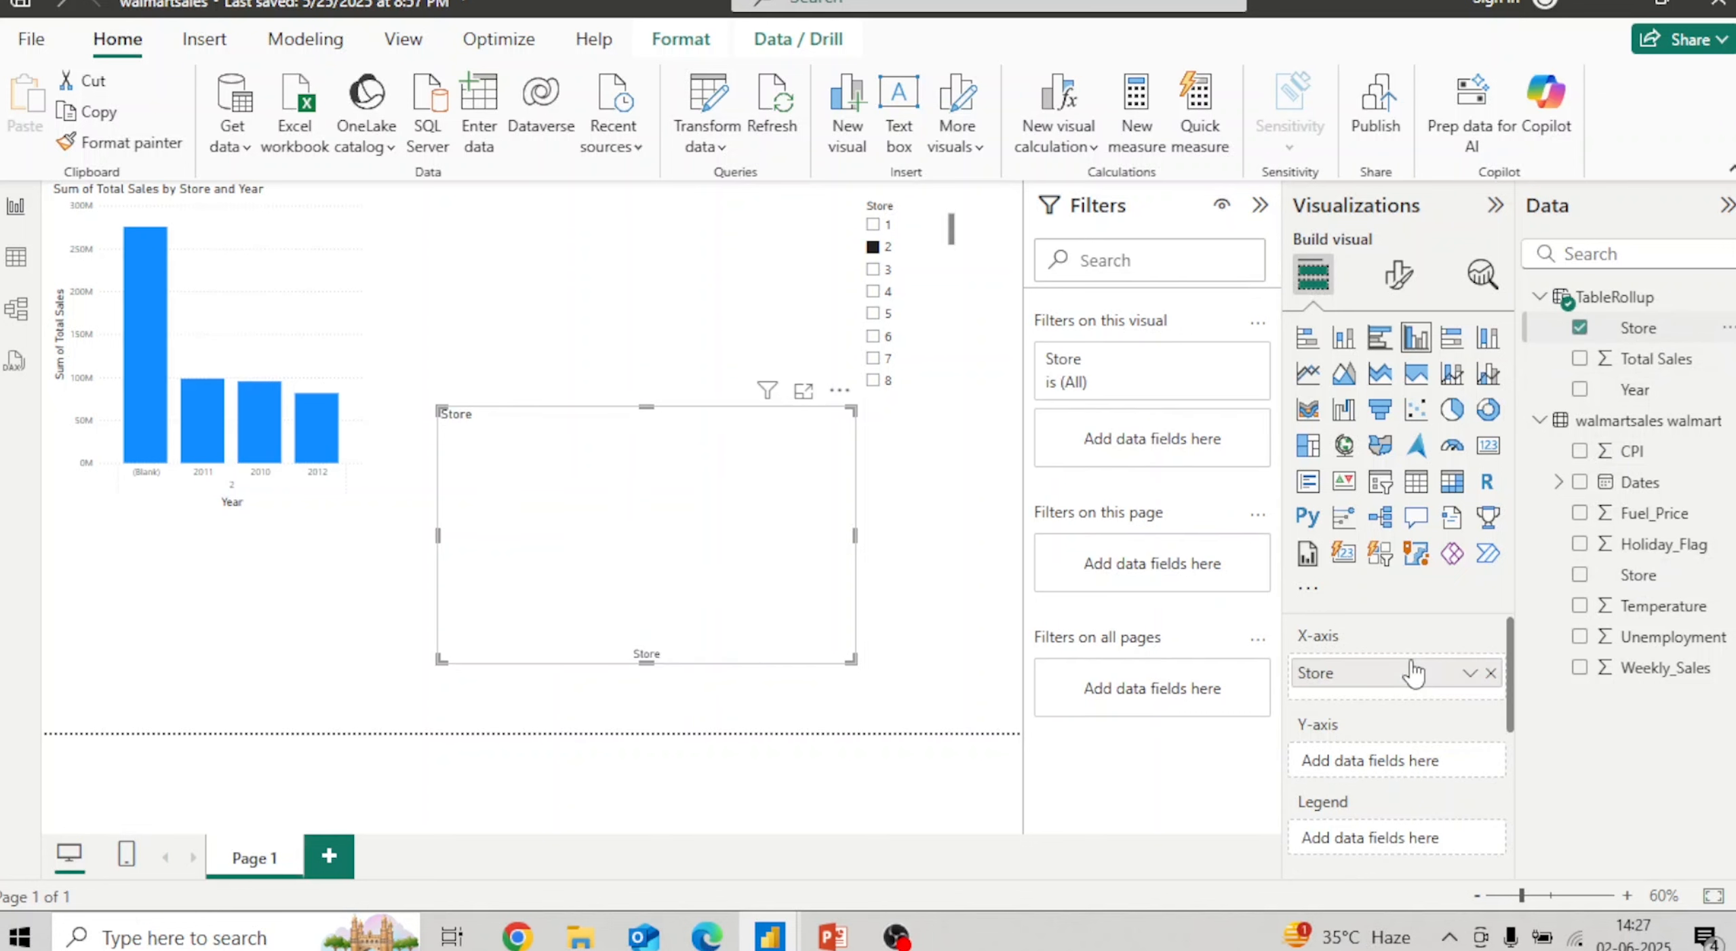
left_click(1558, 482)
left_click_drag(1597, 542, 1410, 681)
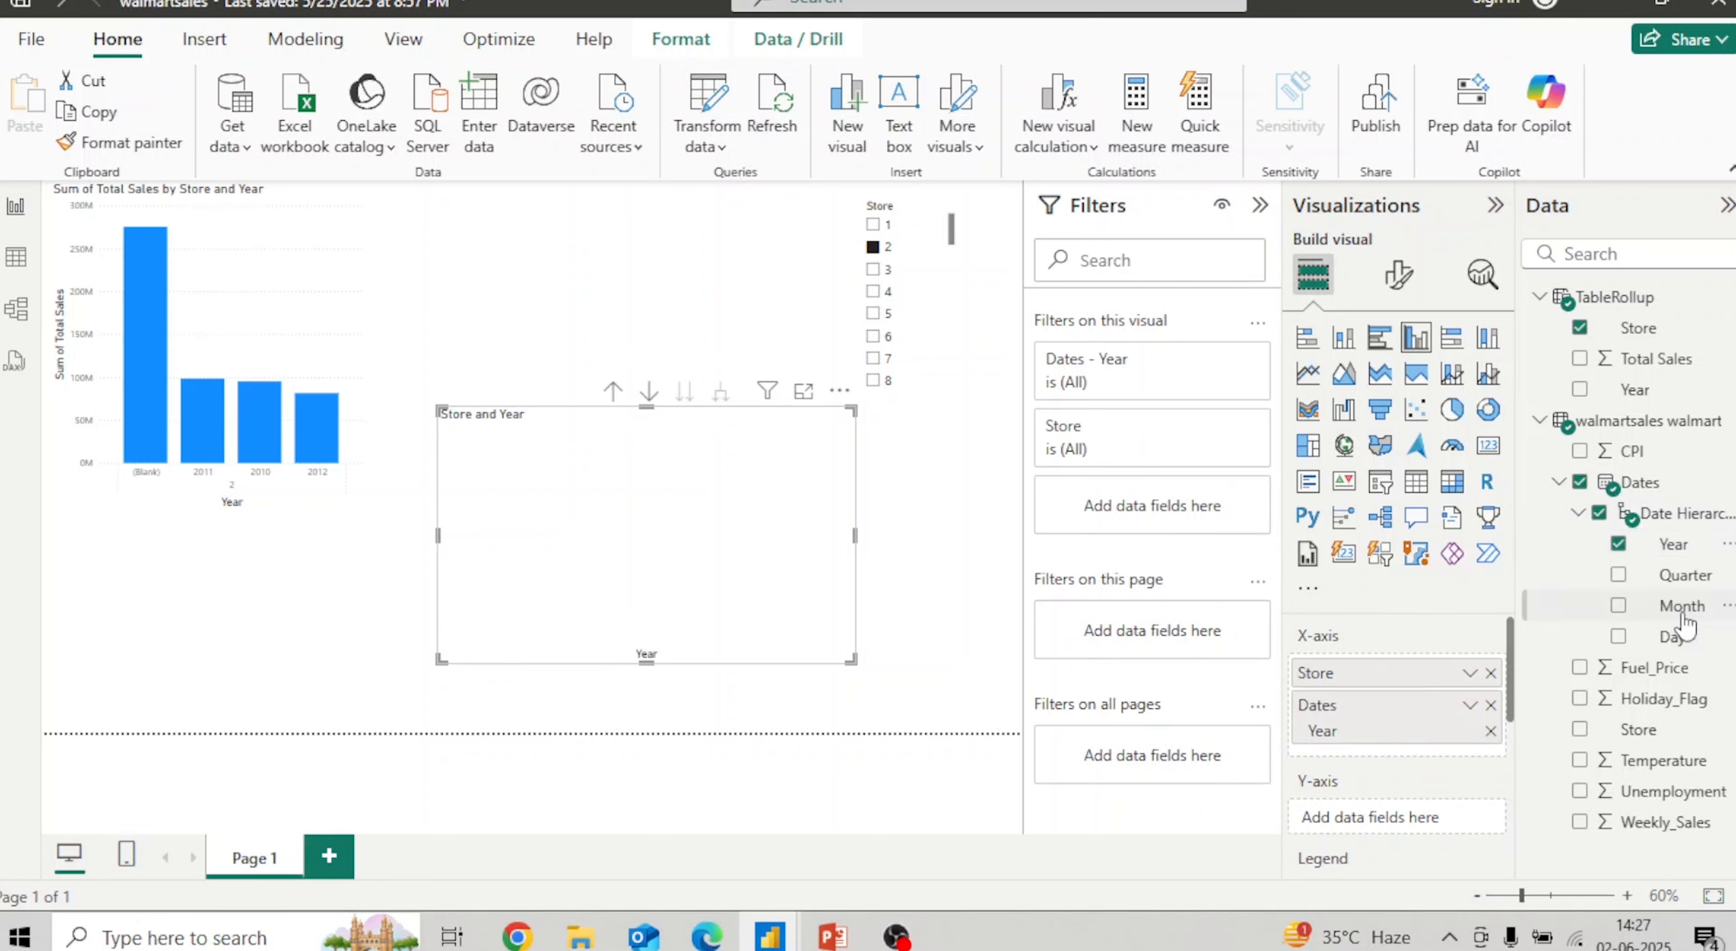
left_click(1536, 420)
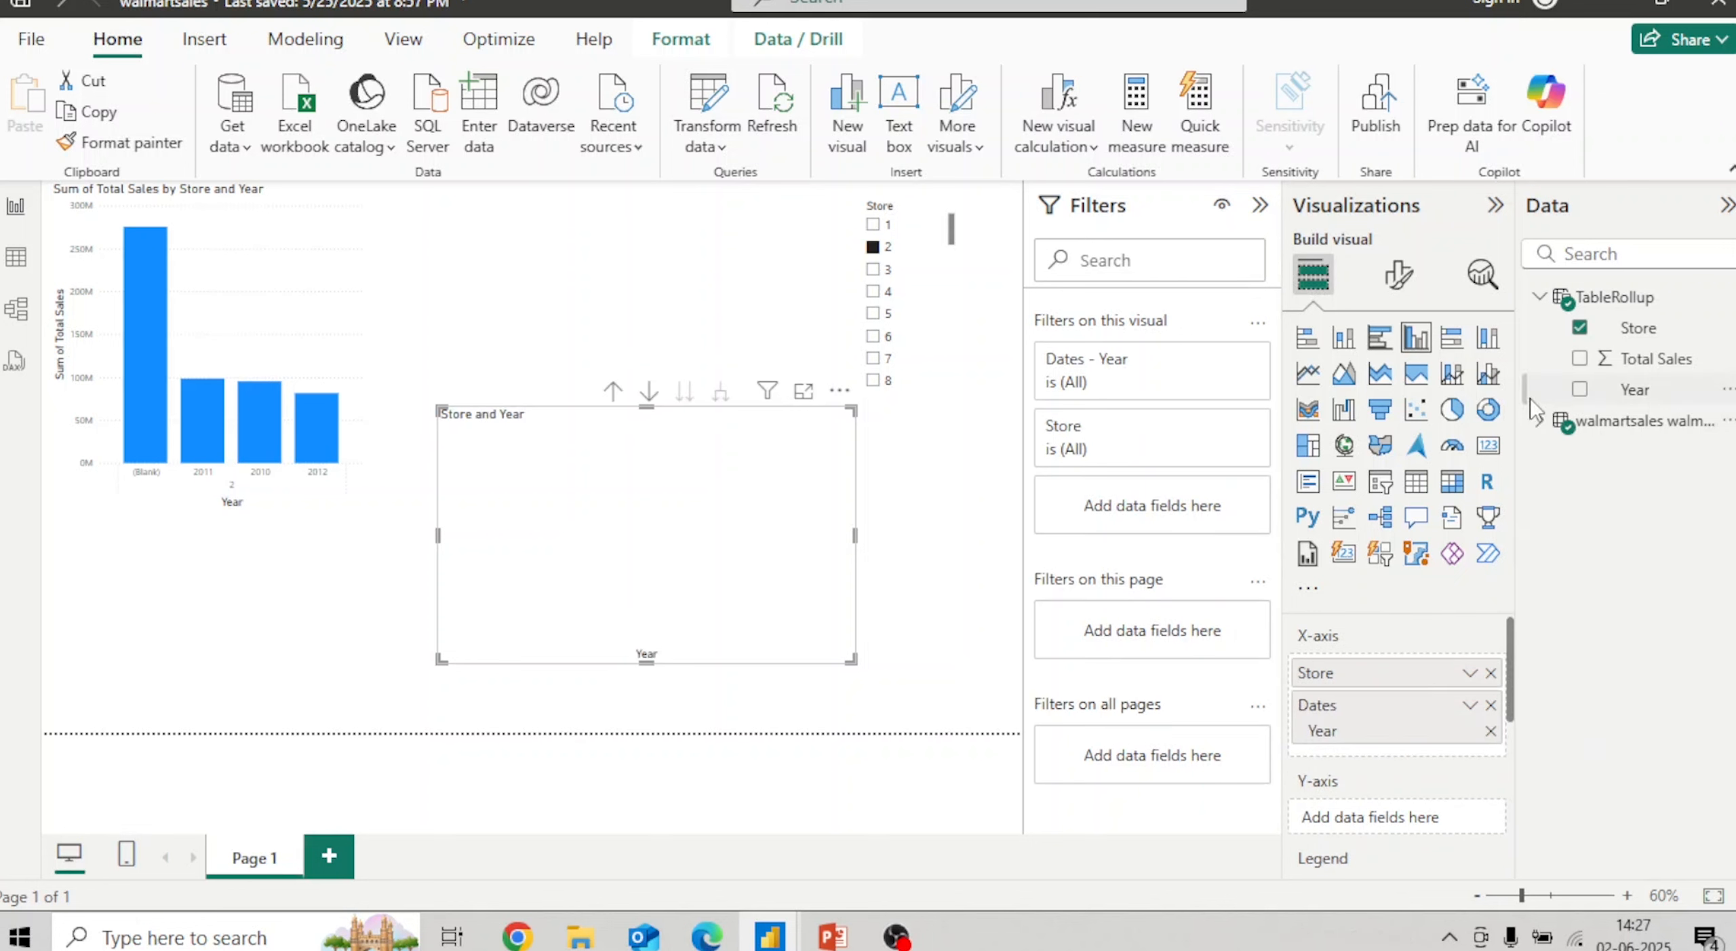
left_click(1537, 419)
left_click_drag(1672, 832, 1370, 813)
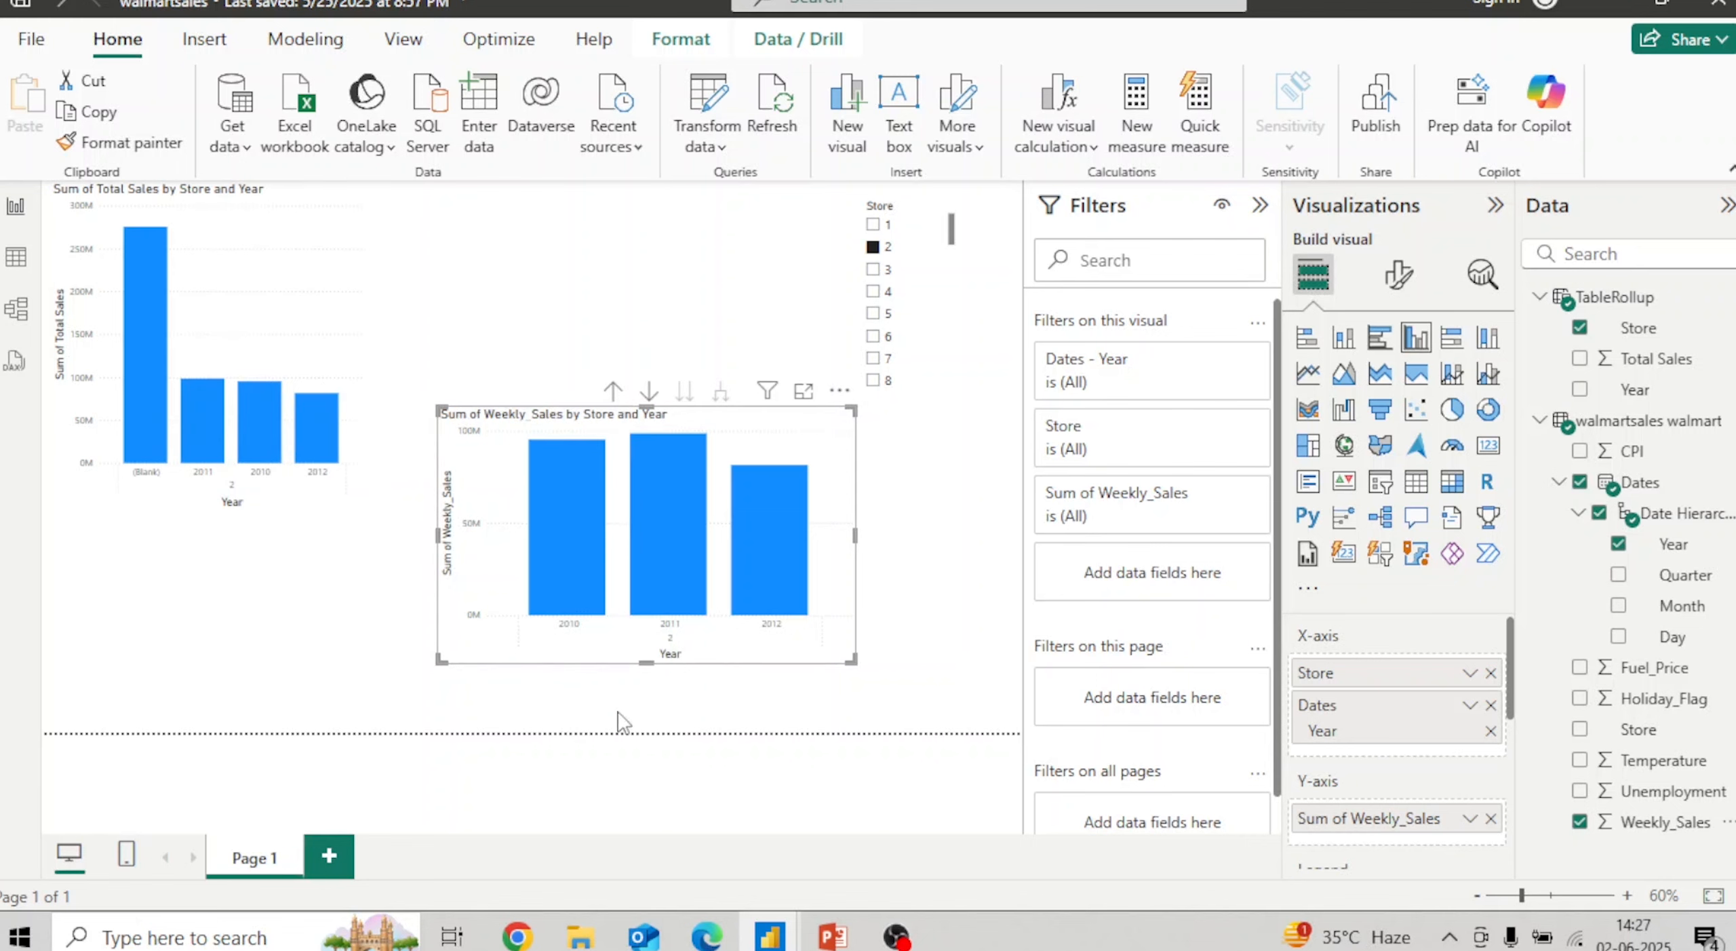
Step: Enlarge the Weekly_Sales column chart and start a visual calculation on it with CALCULATE(SUM([Sum of Weekly_Sales]), as its expression
left_click_drag(851, 658, 937, 712)
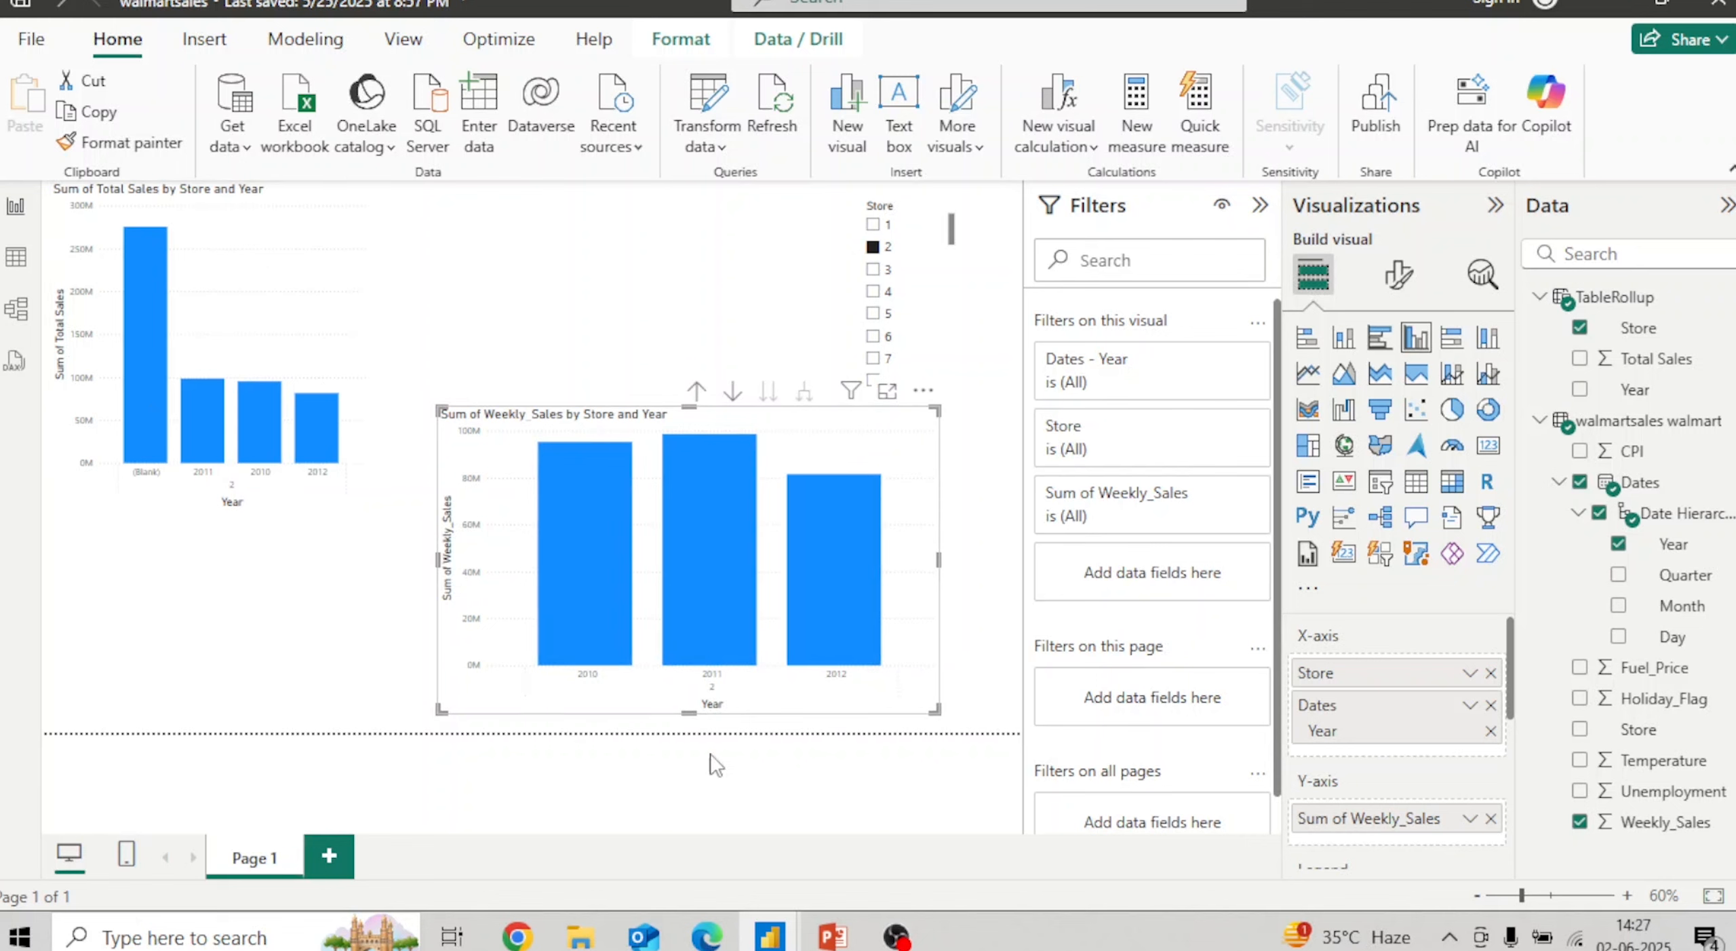
left_click(1070, 117)
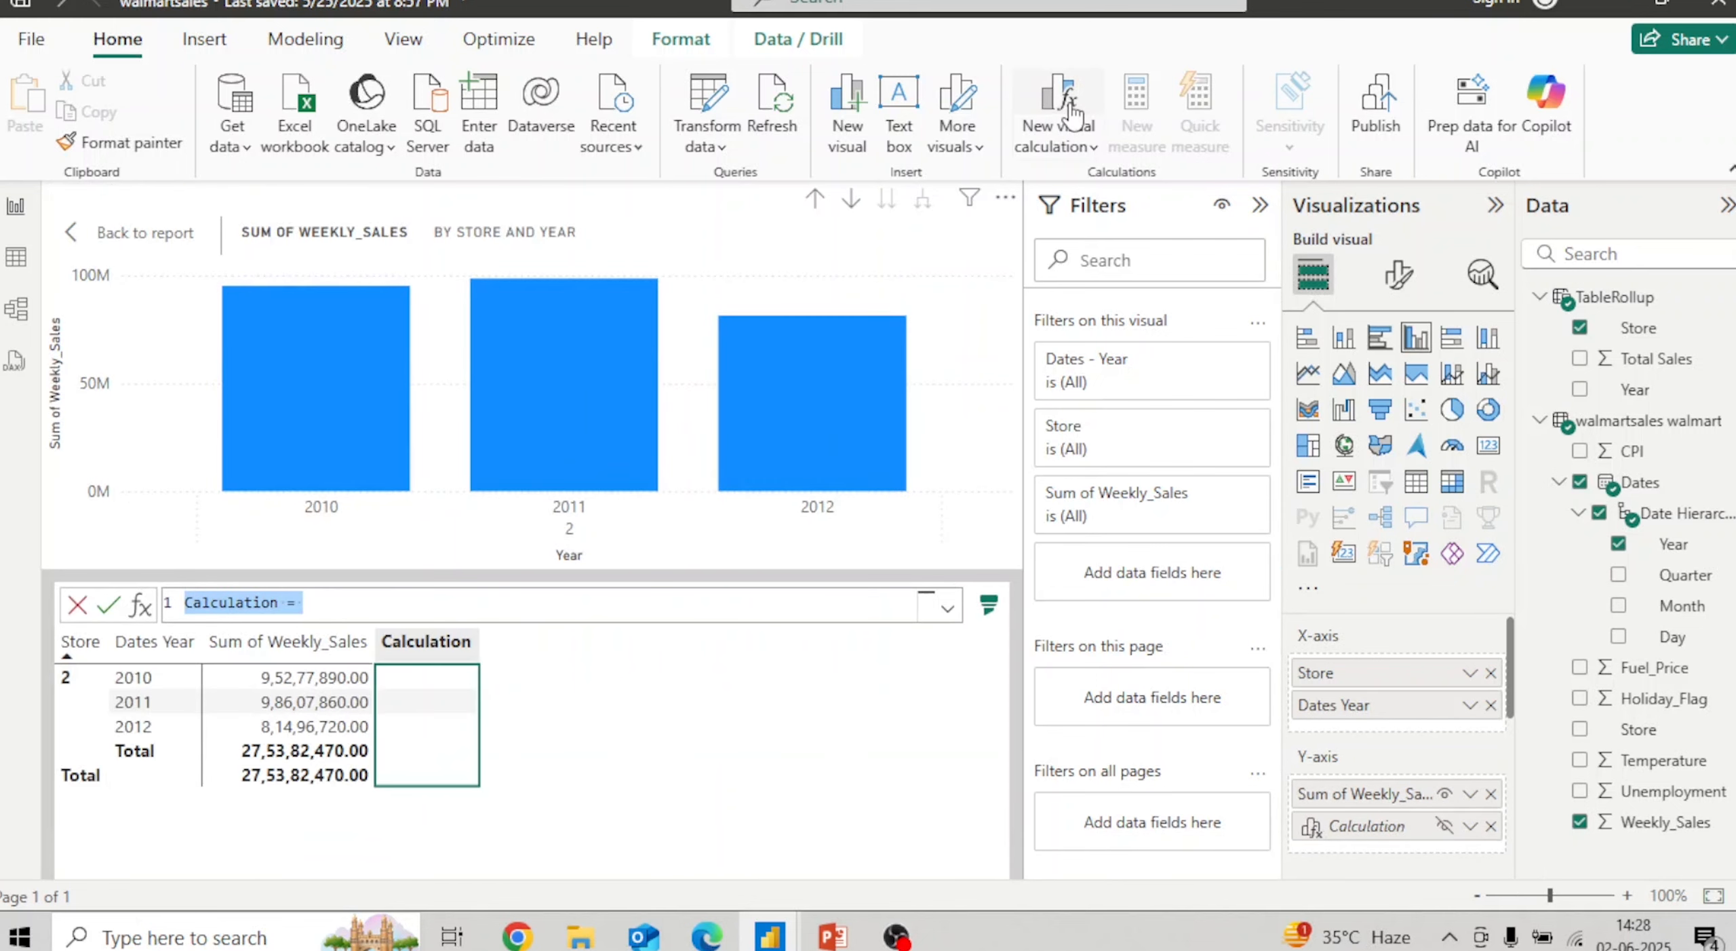
left_click(402, 594)
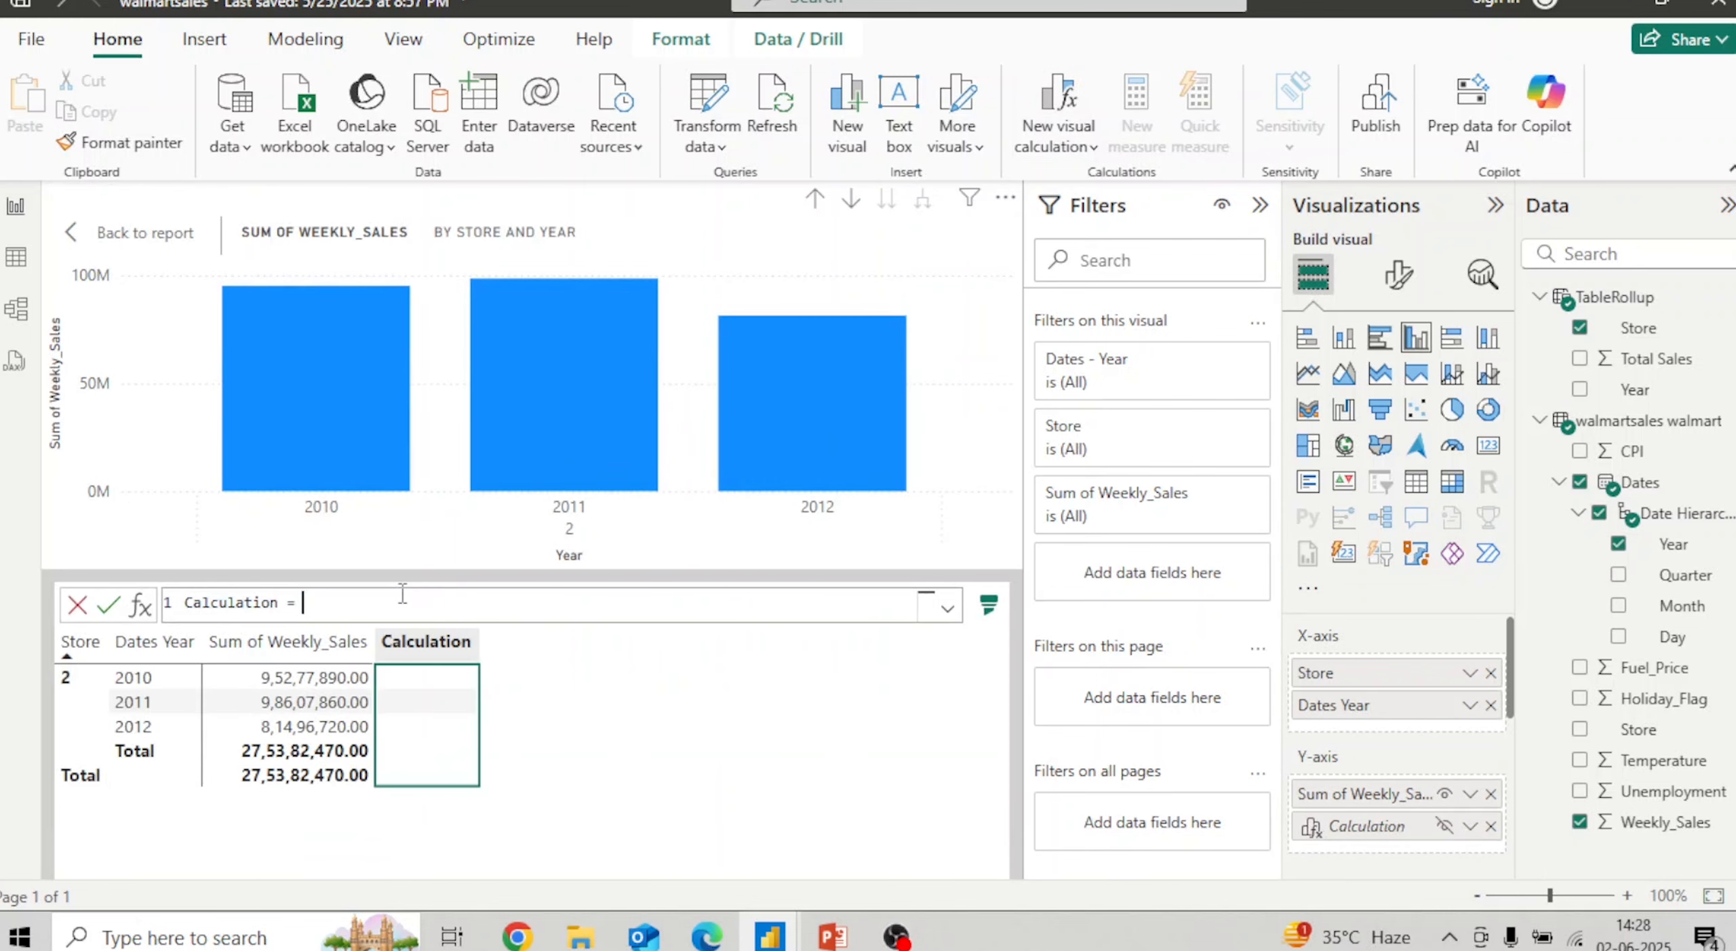
type("CALCULATE(SUM(")
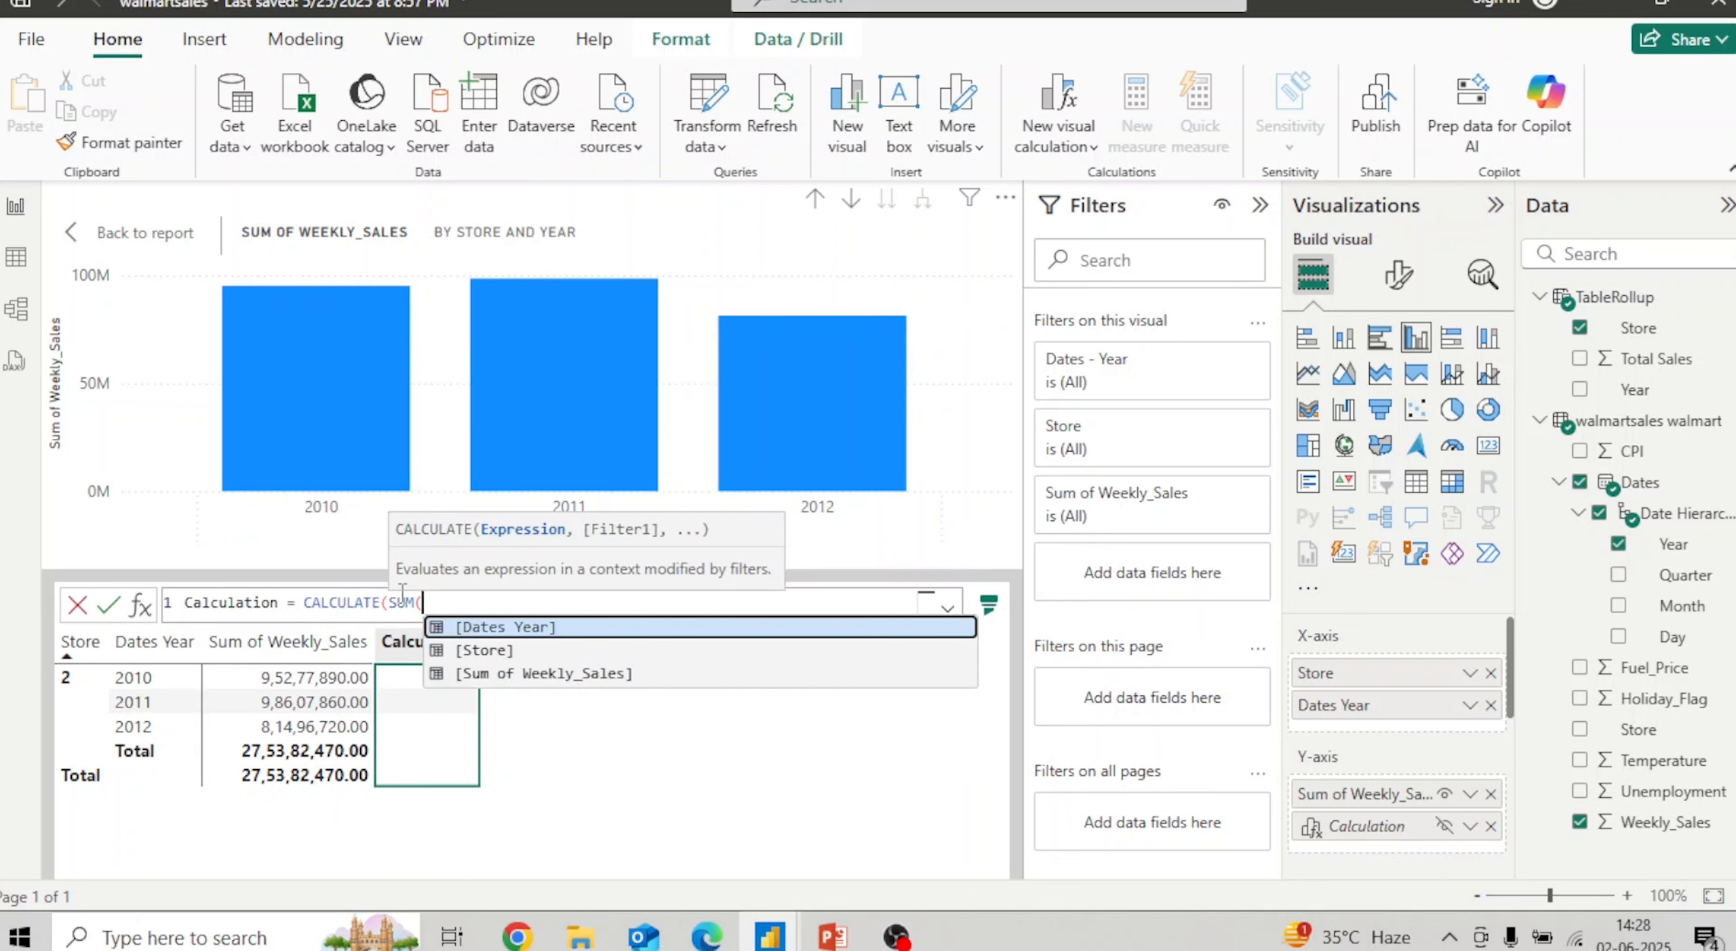
key("Down")
key("Down")
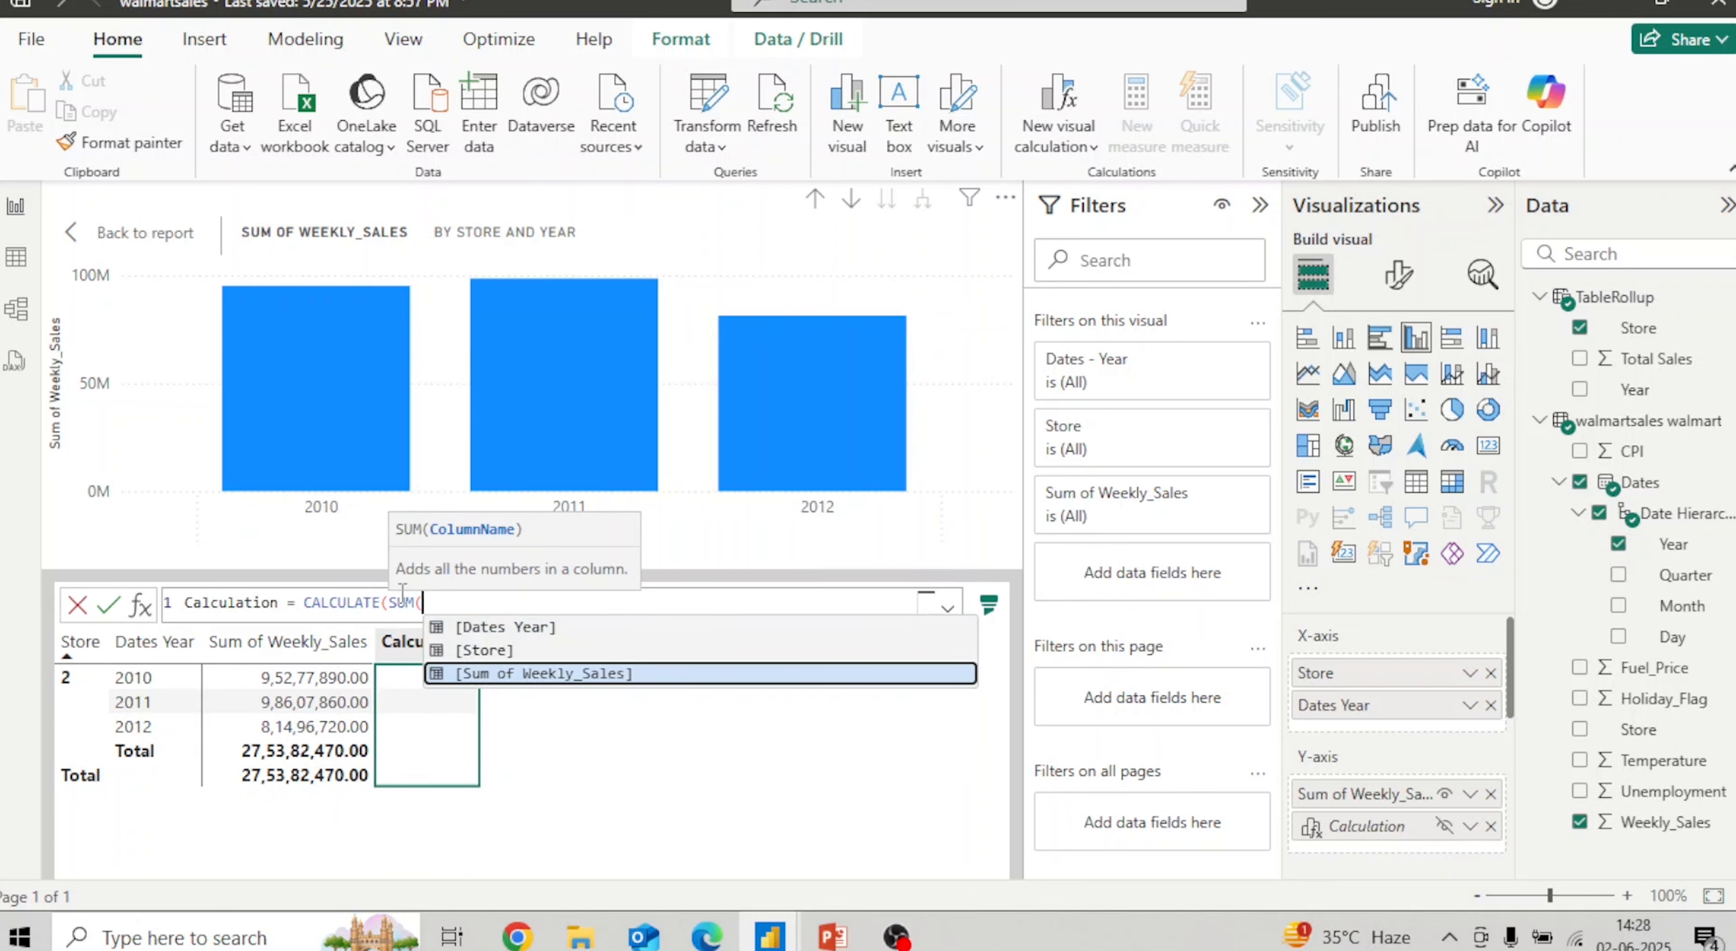
key("Tab")
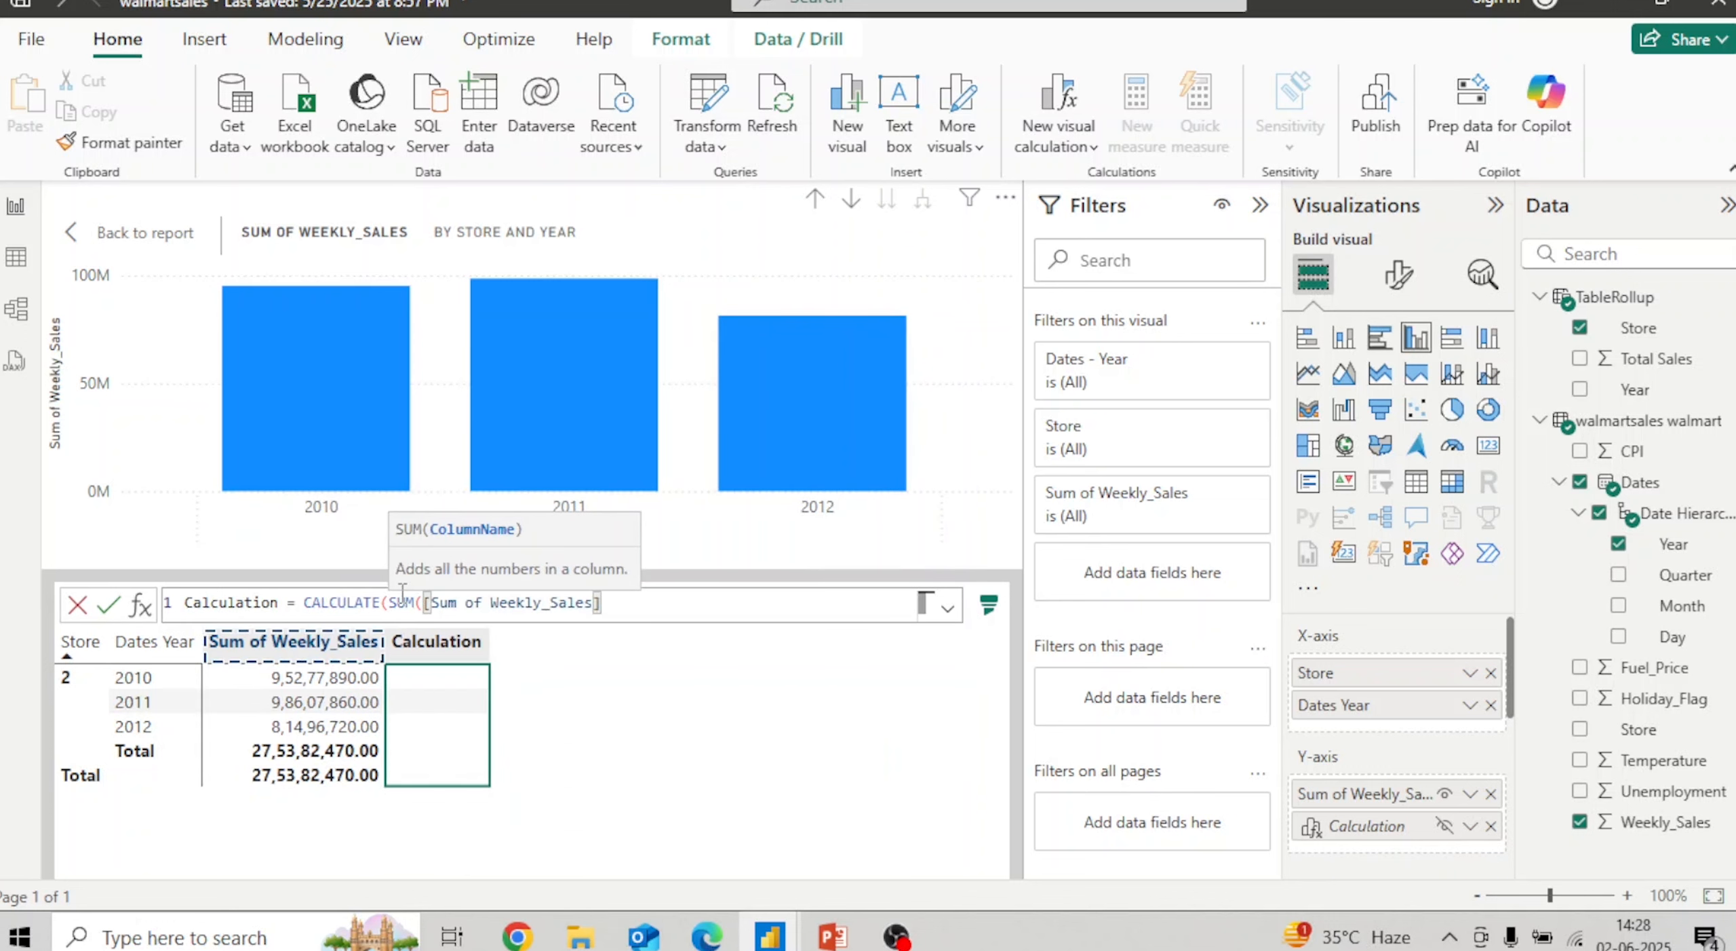
type("),")
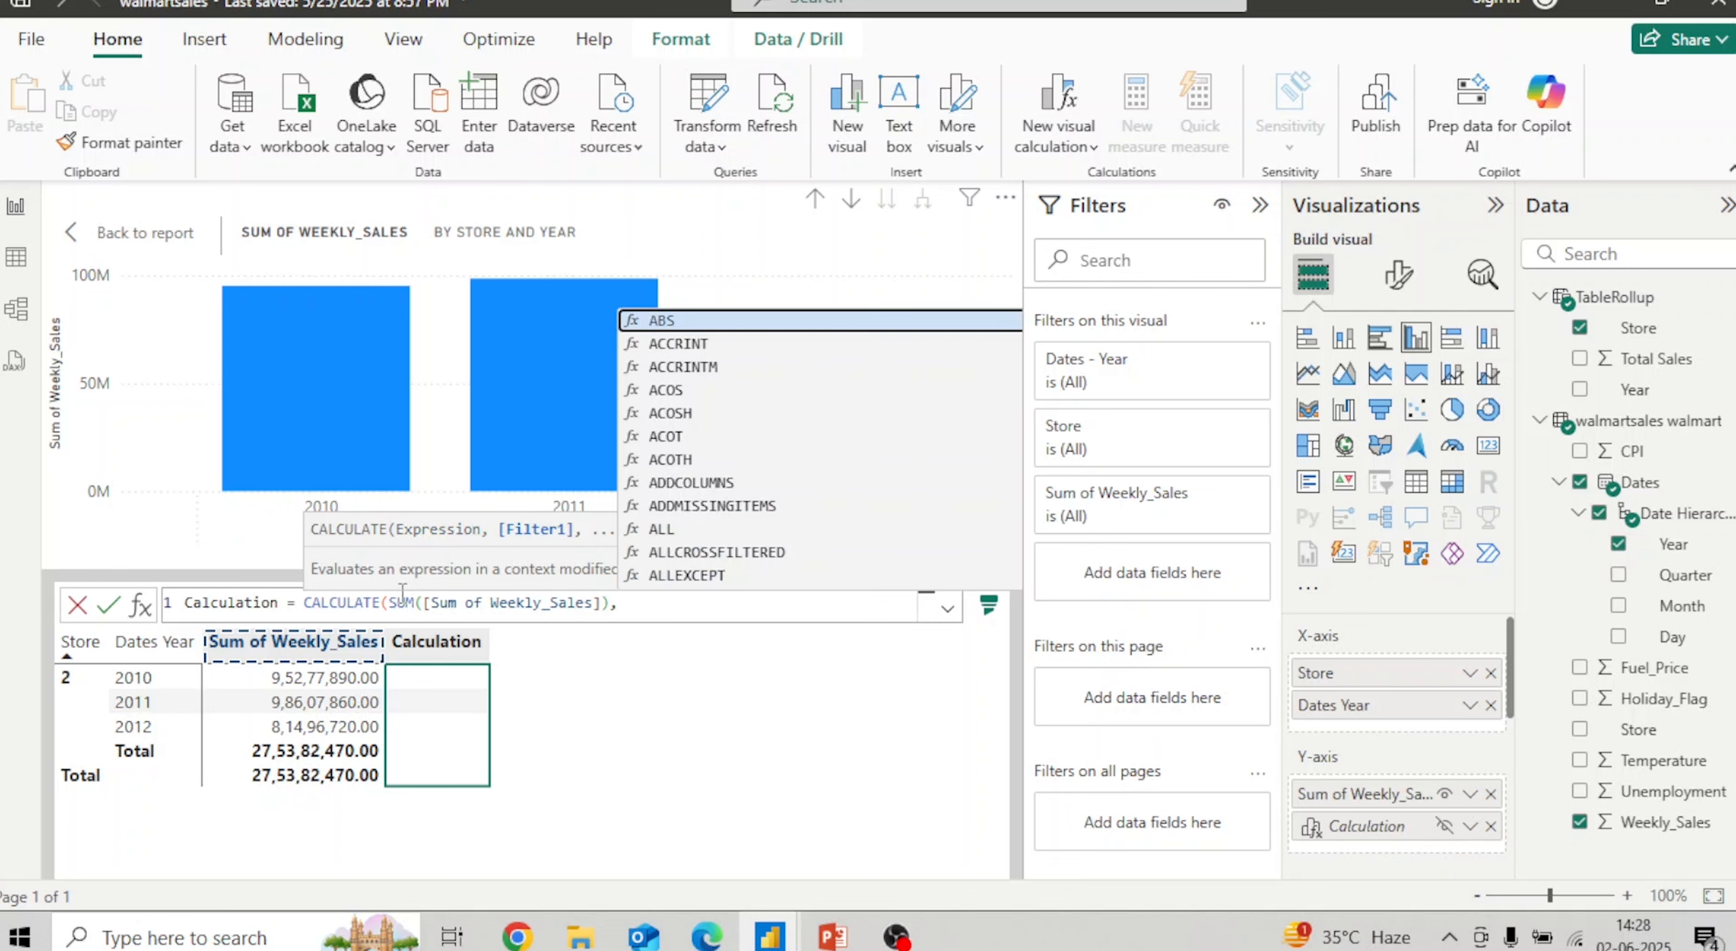
Step: Complete the calculation with the filter REMOVEFILTERS([Dates Year]), commit it and return to the report page
type("rem")
key("Tab")
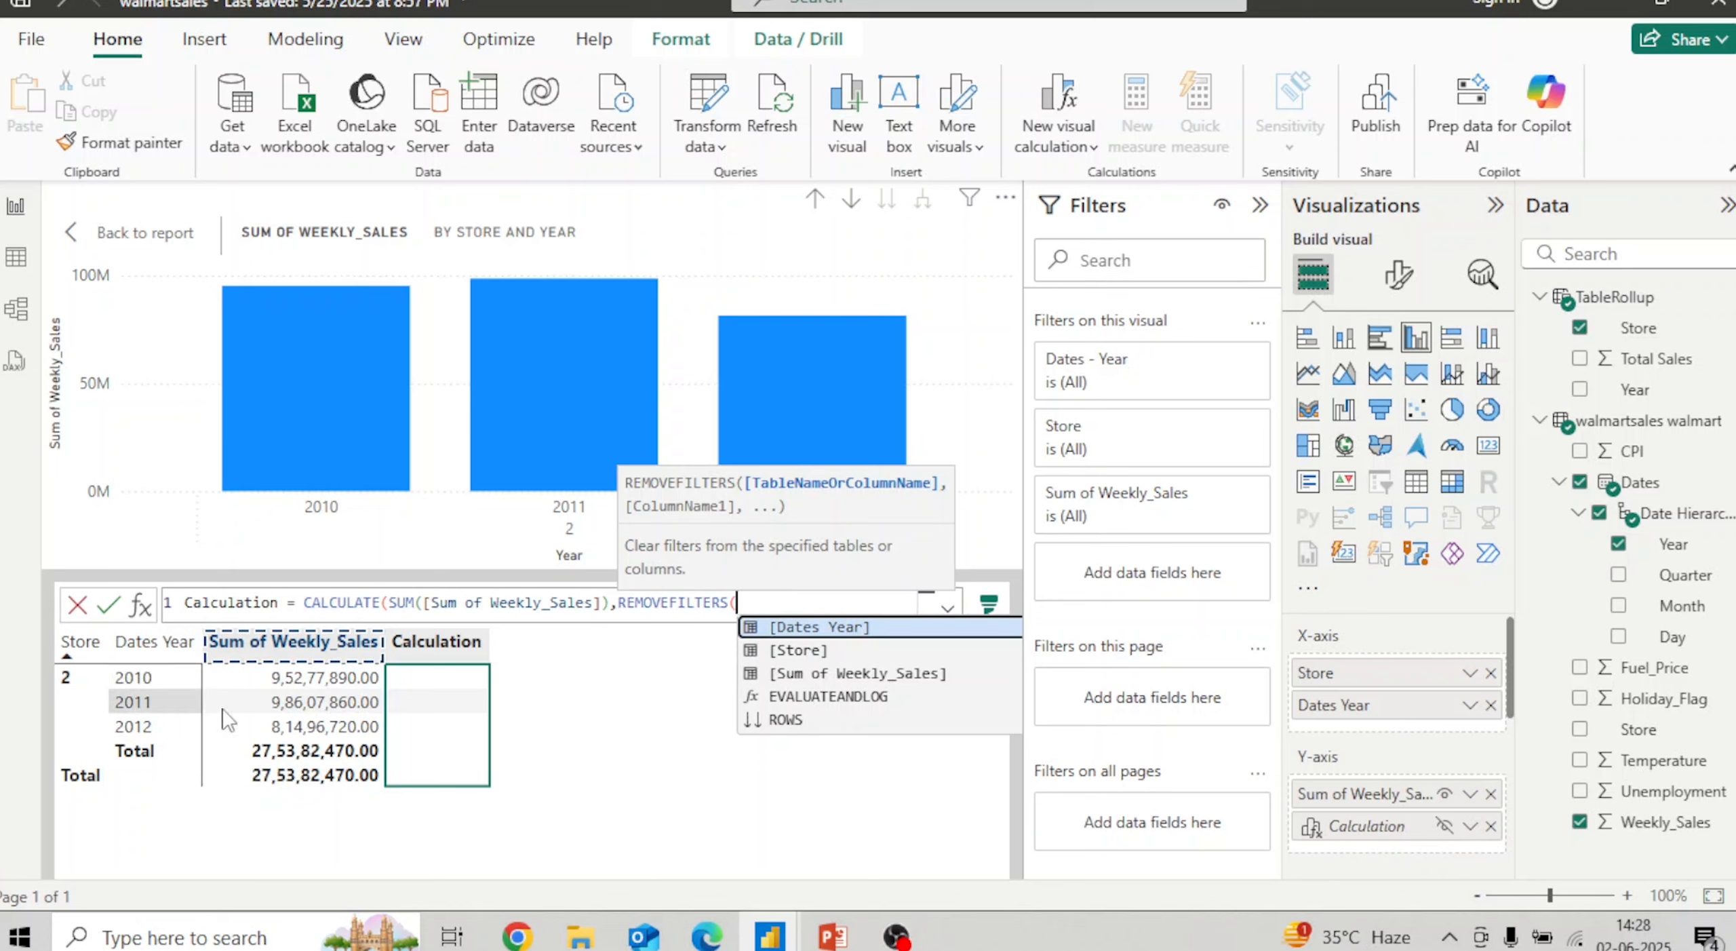
key("Tab")
type("))")
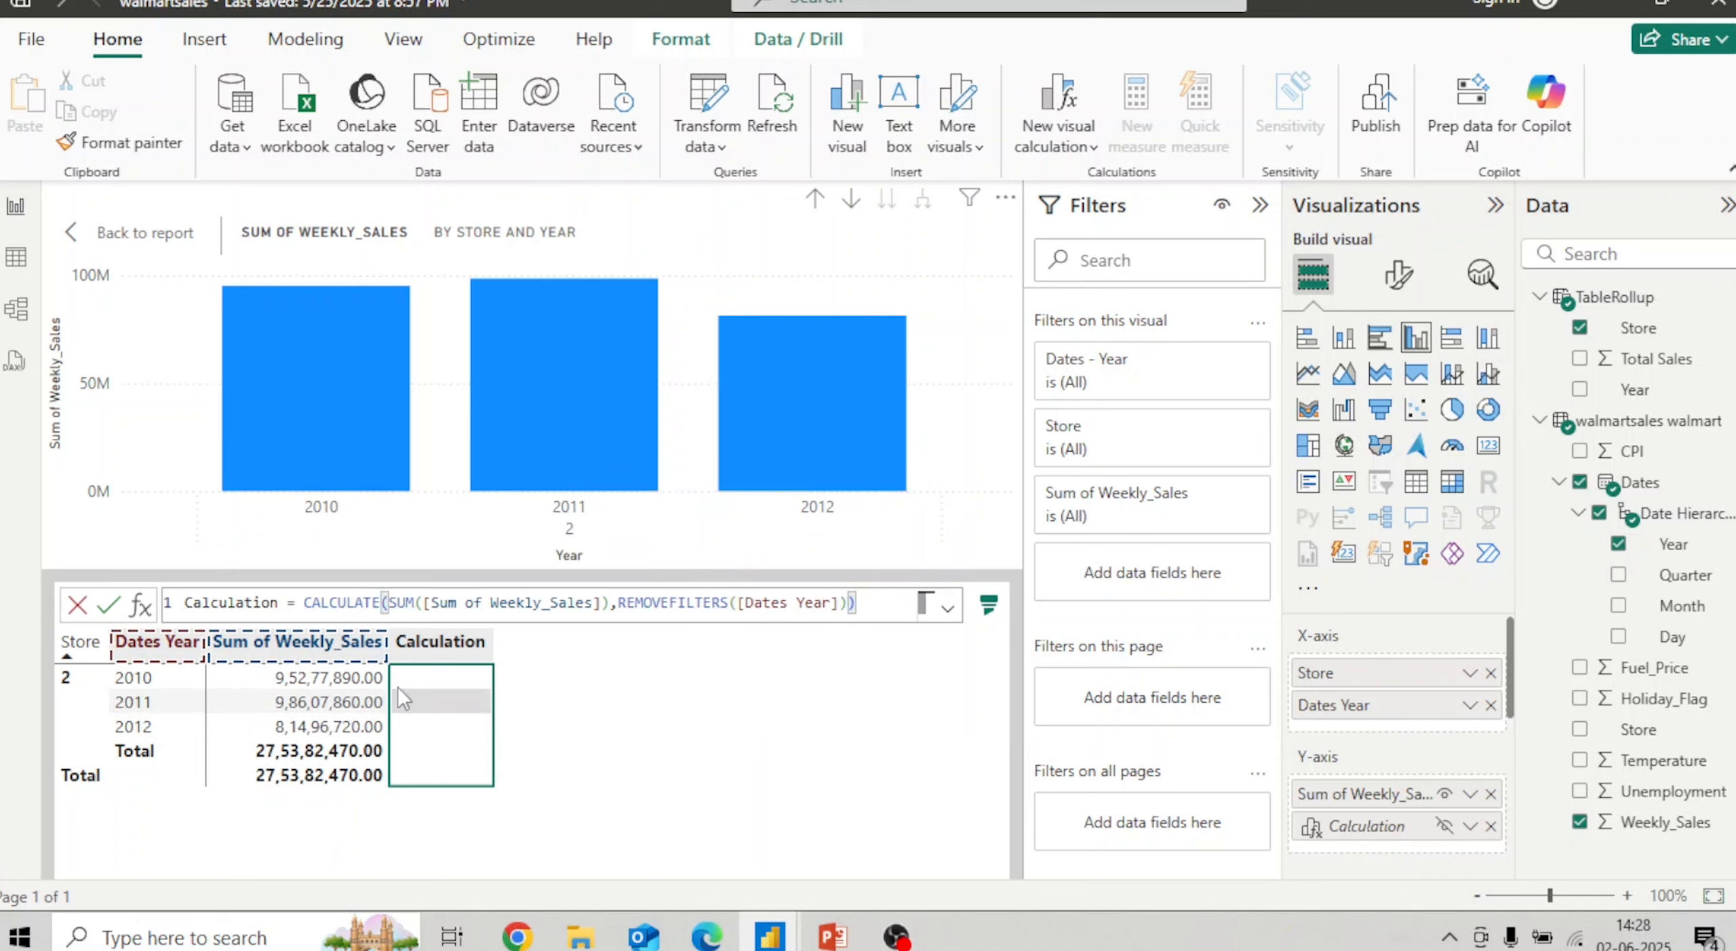
key("Return")
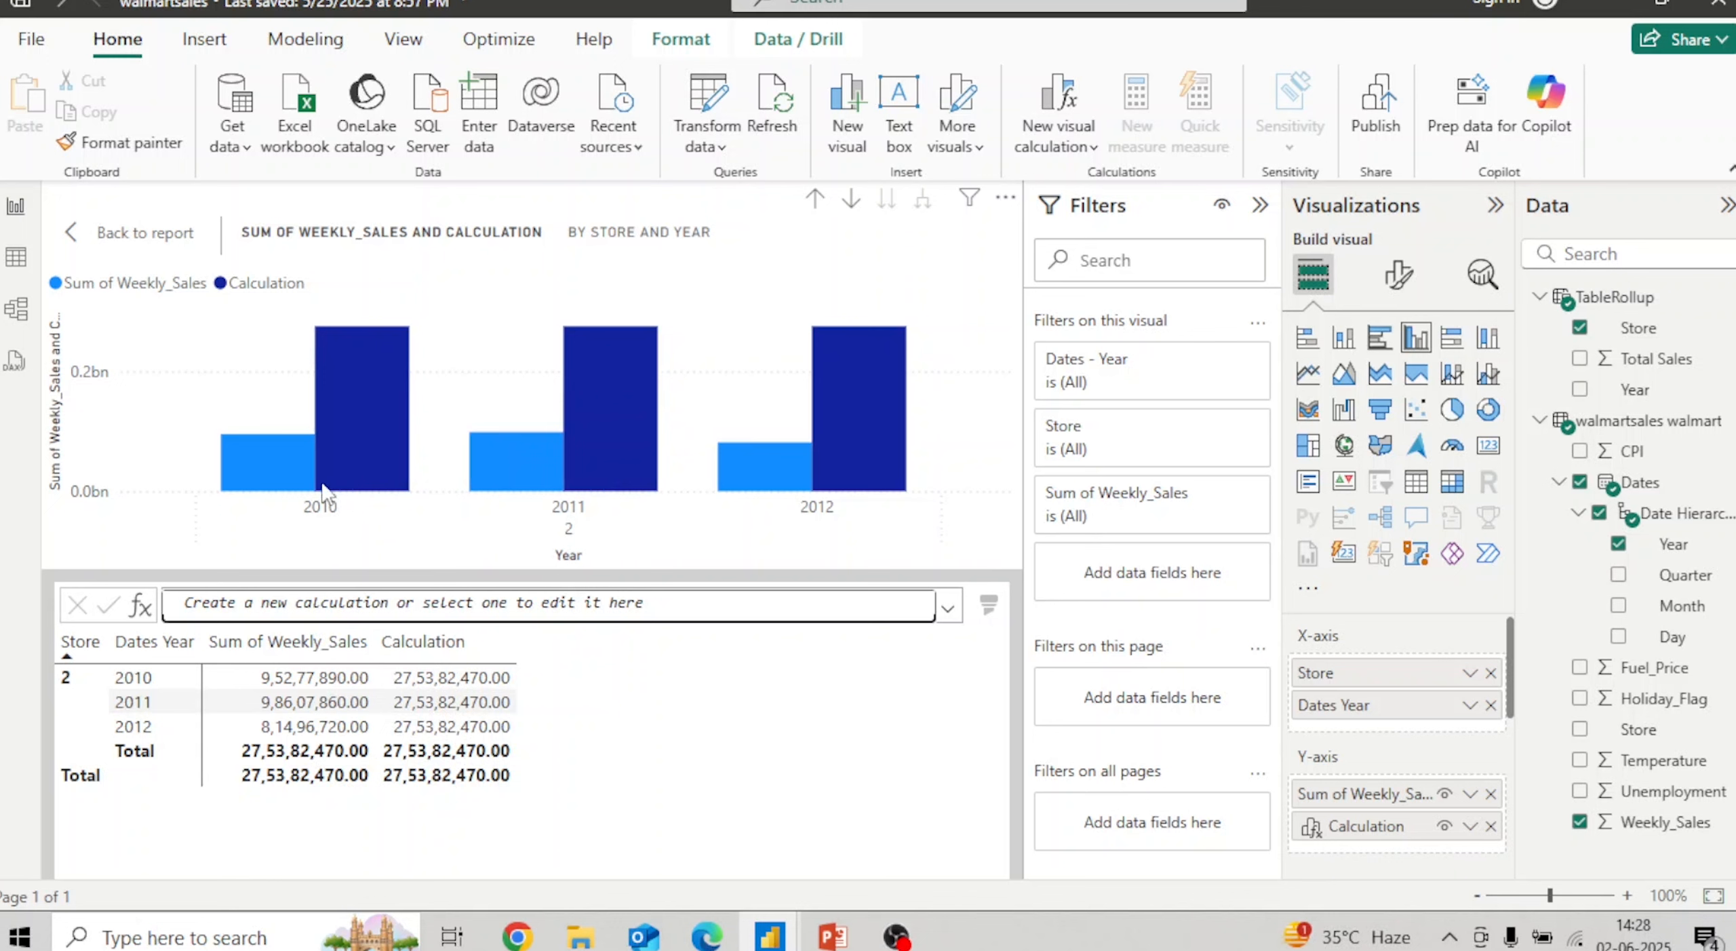
left_click(80, 234)
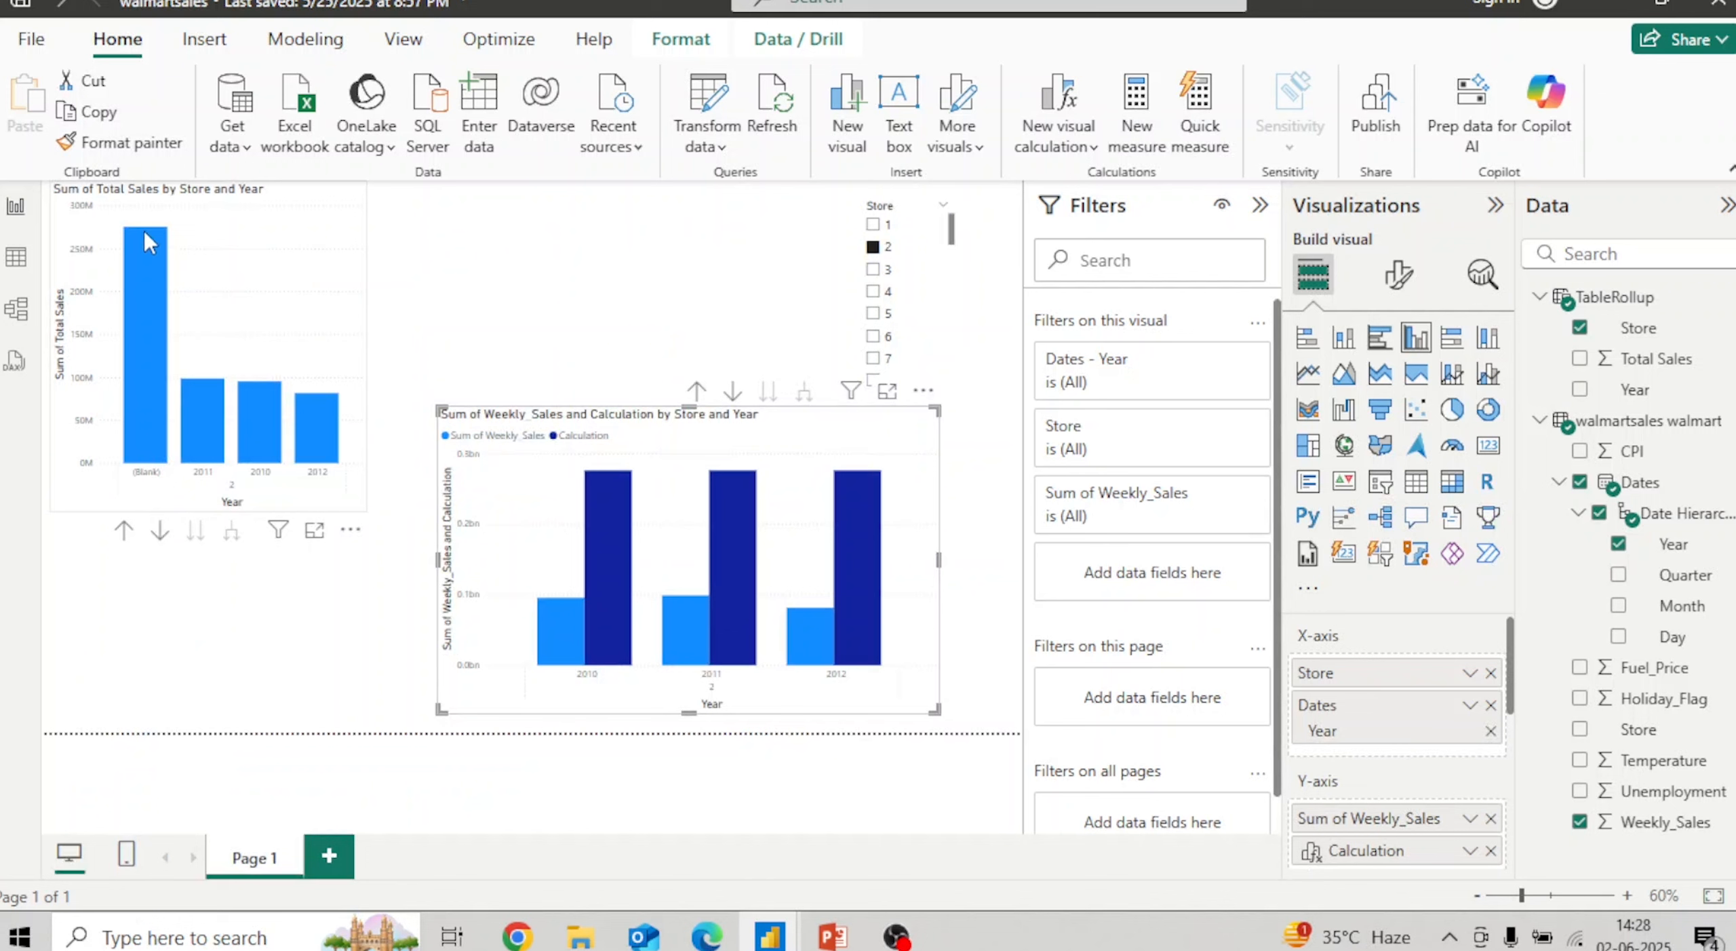
mouse_move(144, 253)
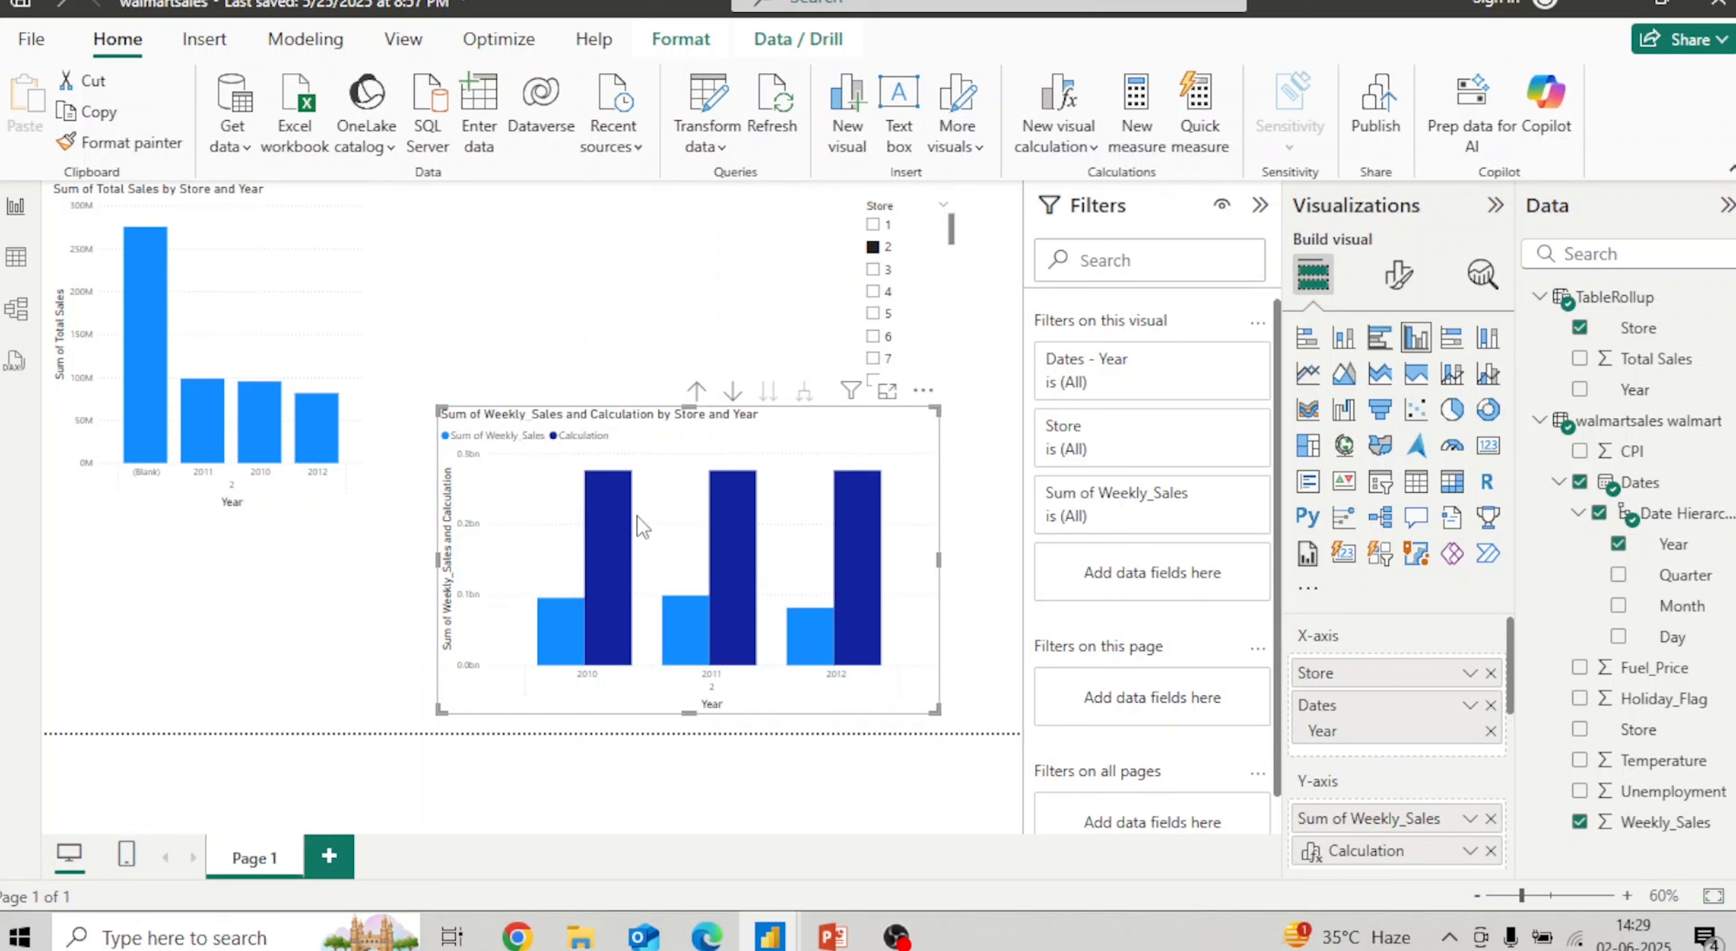
mouse_move(624, 524)
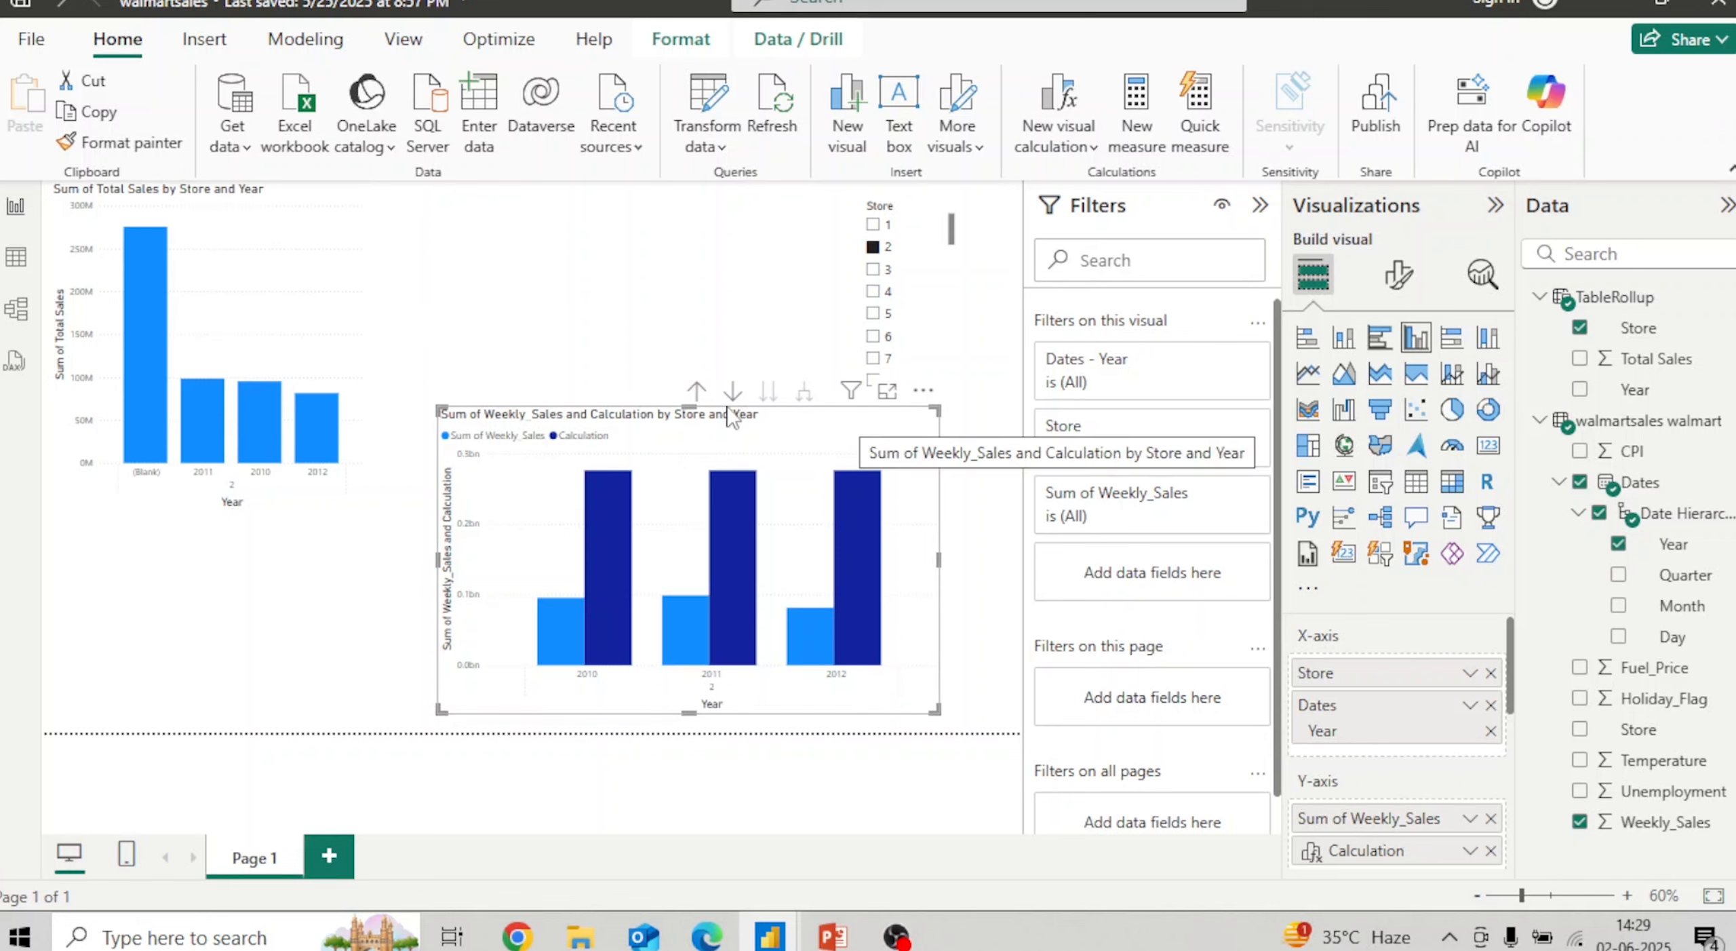
left_click(407, 237)
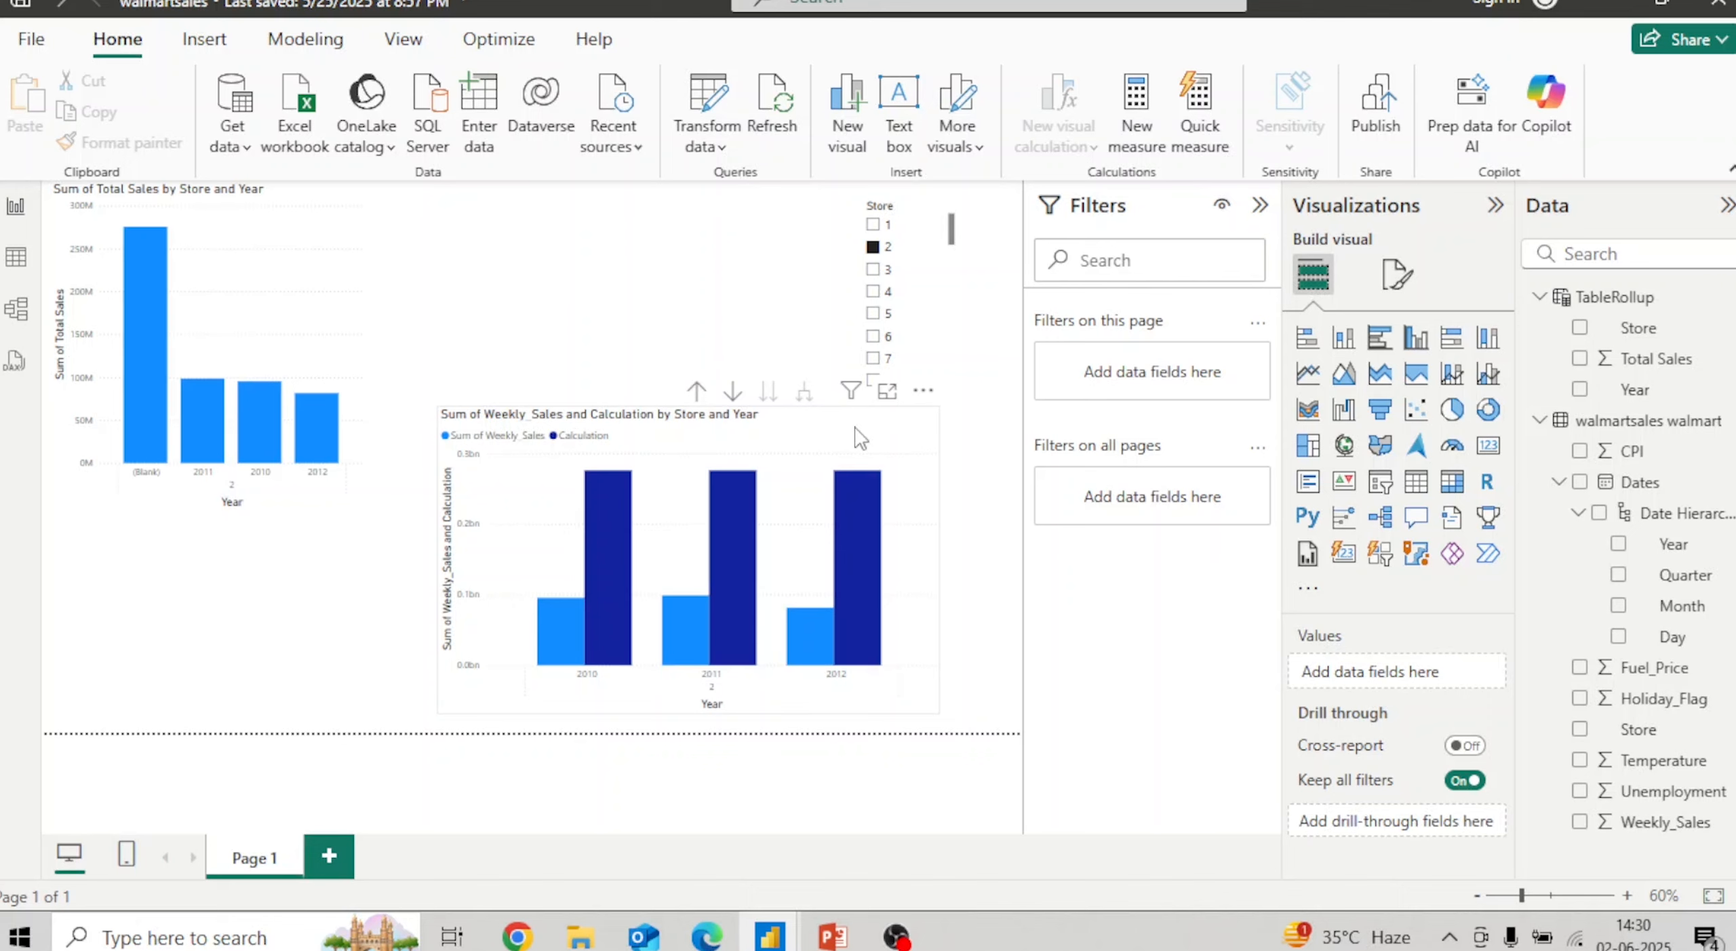
left_click(799, 415)
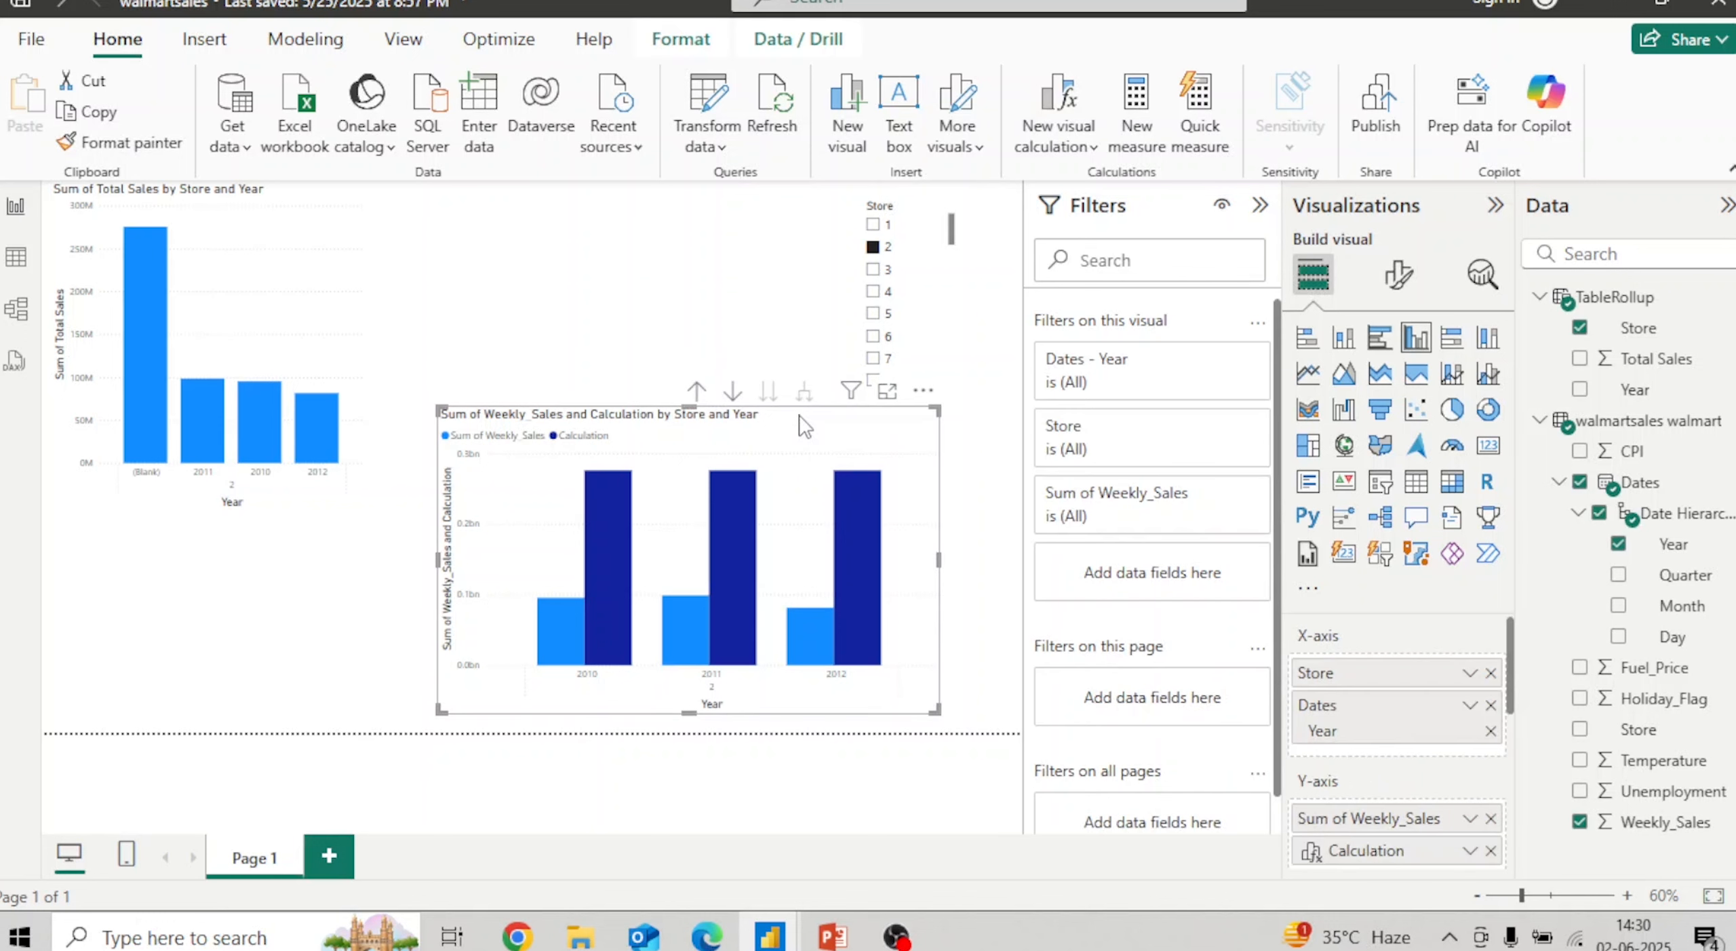